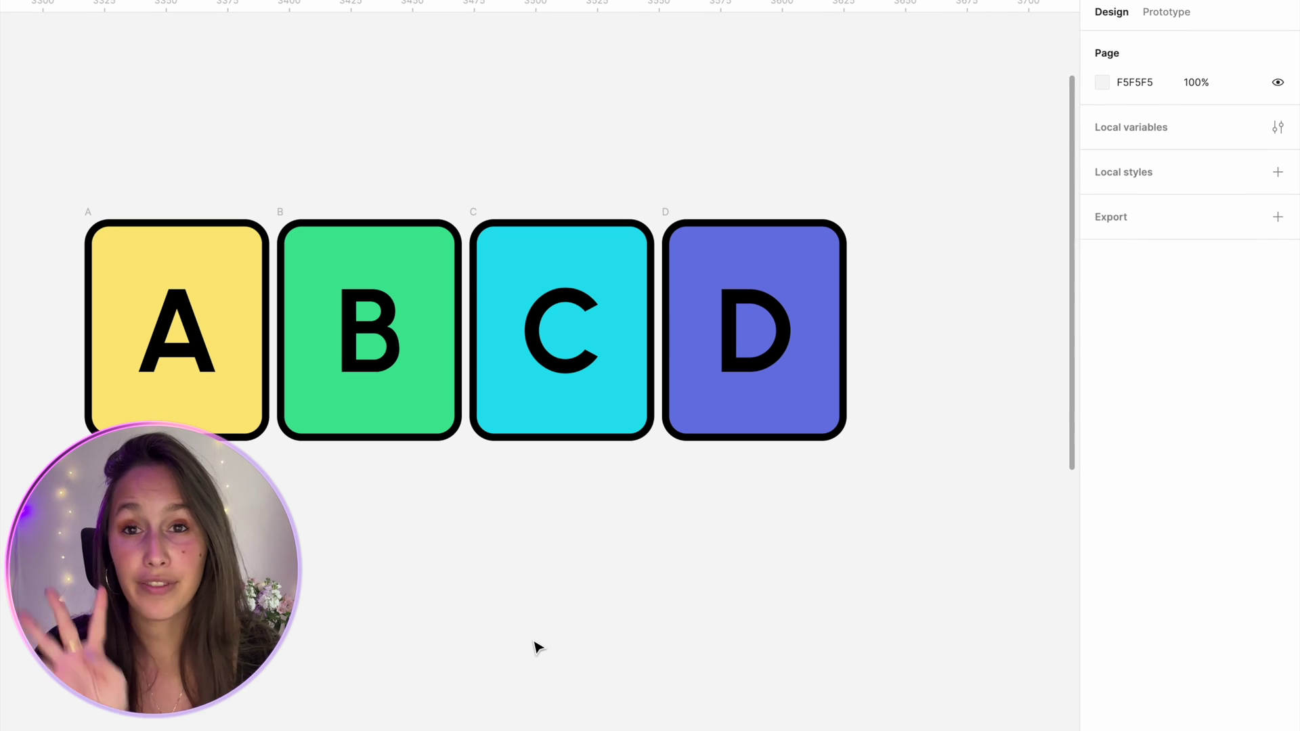
# Wrap the four letter cards A, B, C and D in an auto layout frame and rename it Letters
pyautogui.hotkey('ctrl', 'a')
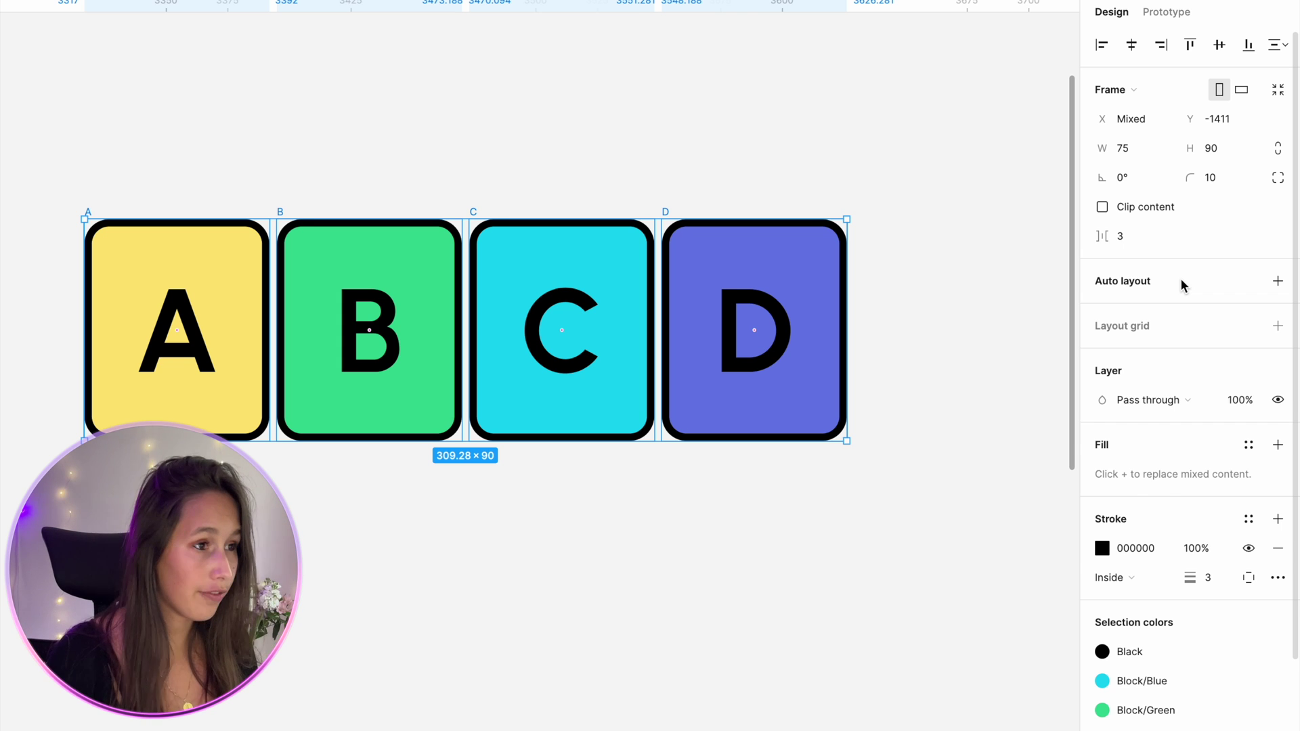
pyautogui.hotkey('shift', 'a')
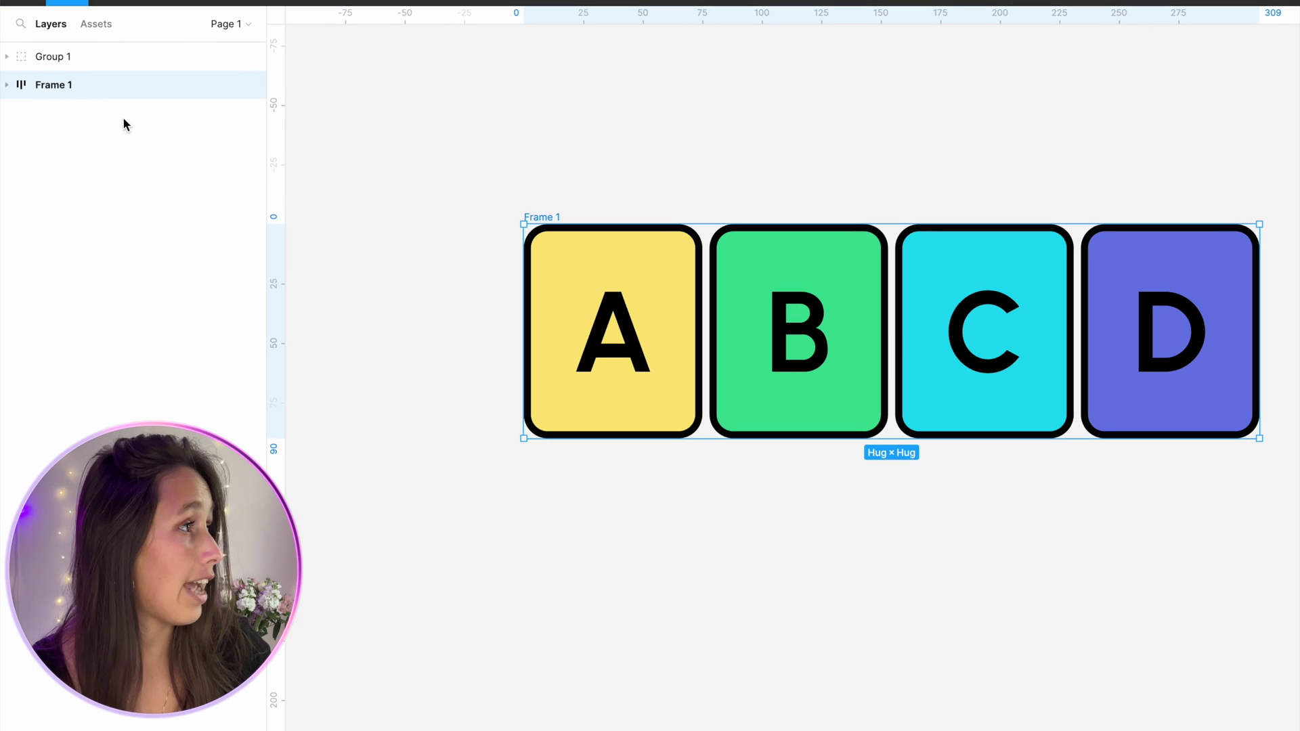
pyautogui.doubleClick(66, 87)
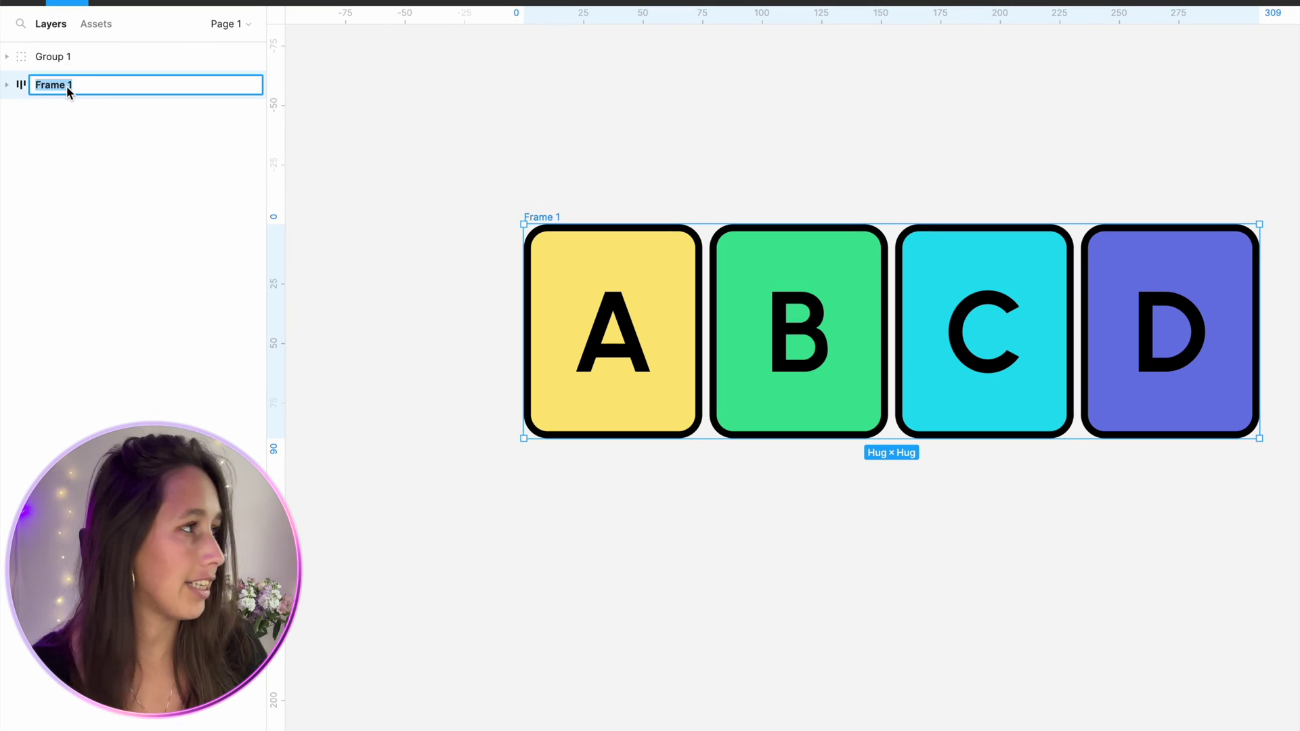
pyautogui.write('Letters')
pyautogui.press('Return')
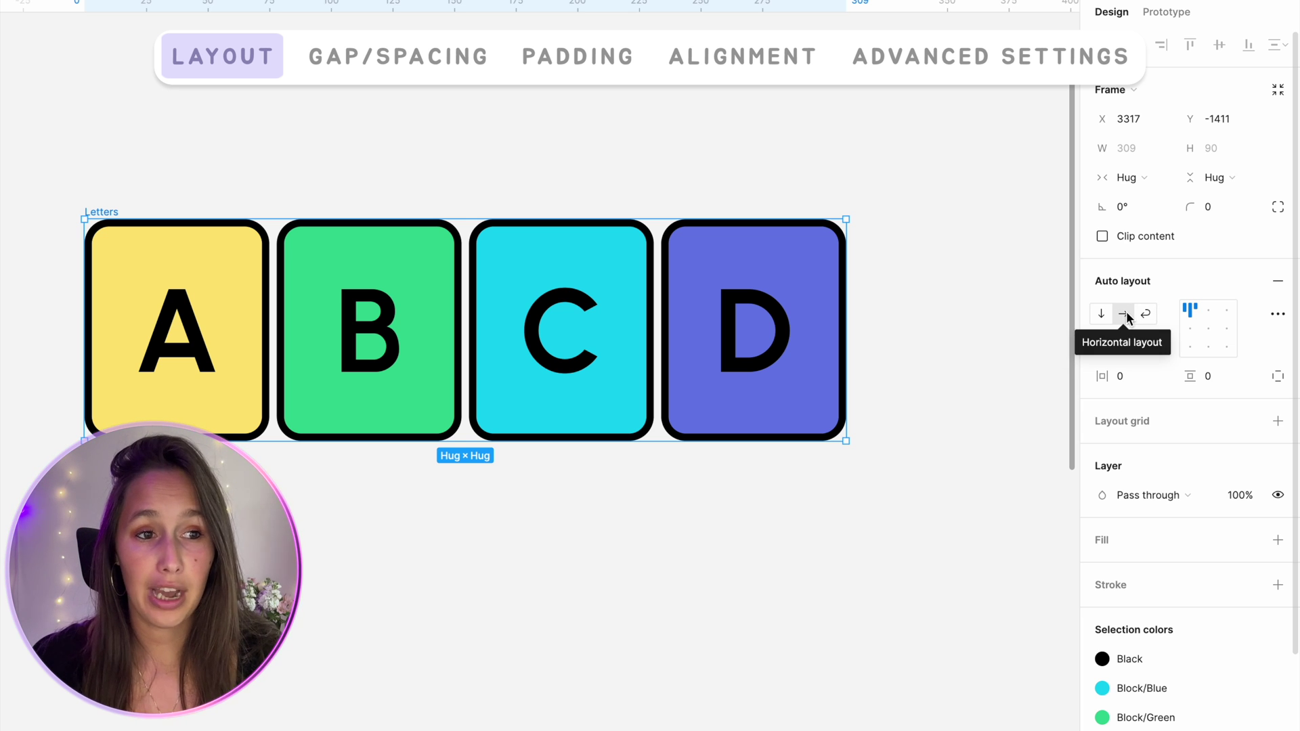
# Set the Letters frame to horizontal layout and duplicate the D card five times within the row
pyautogui.click(1125, 313)
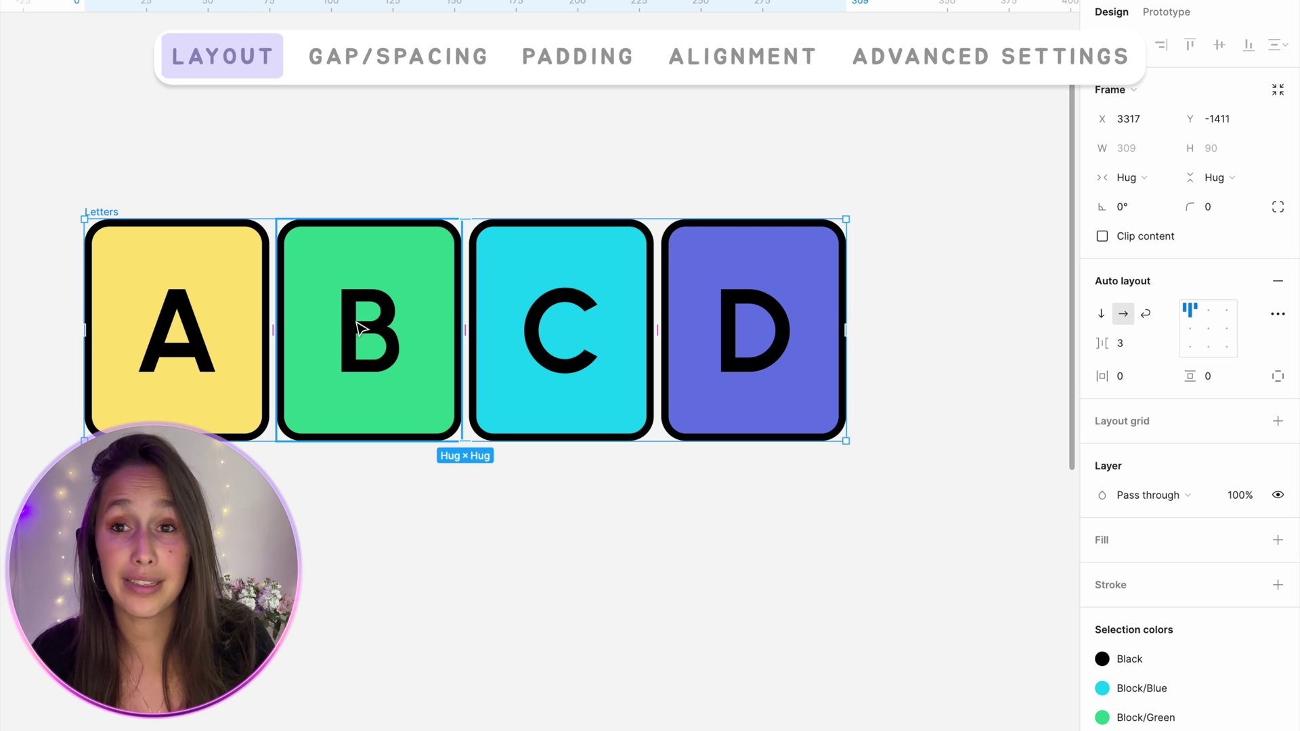
pyautogui.click(703, 325)
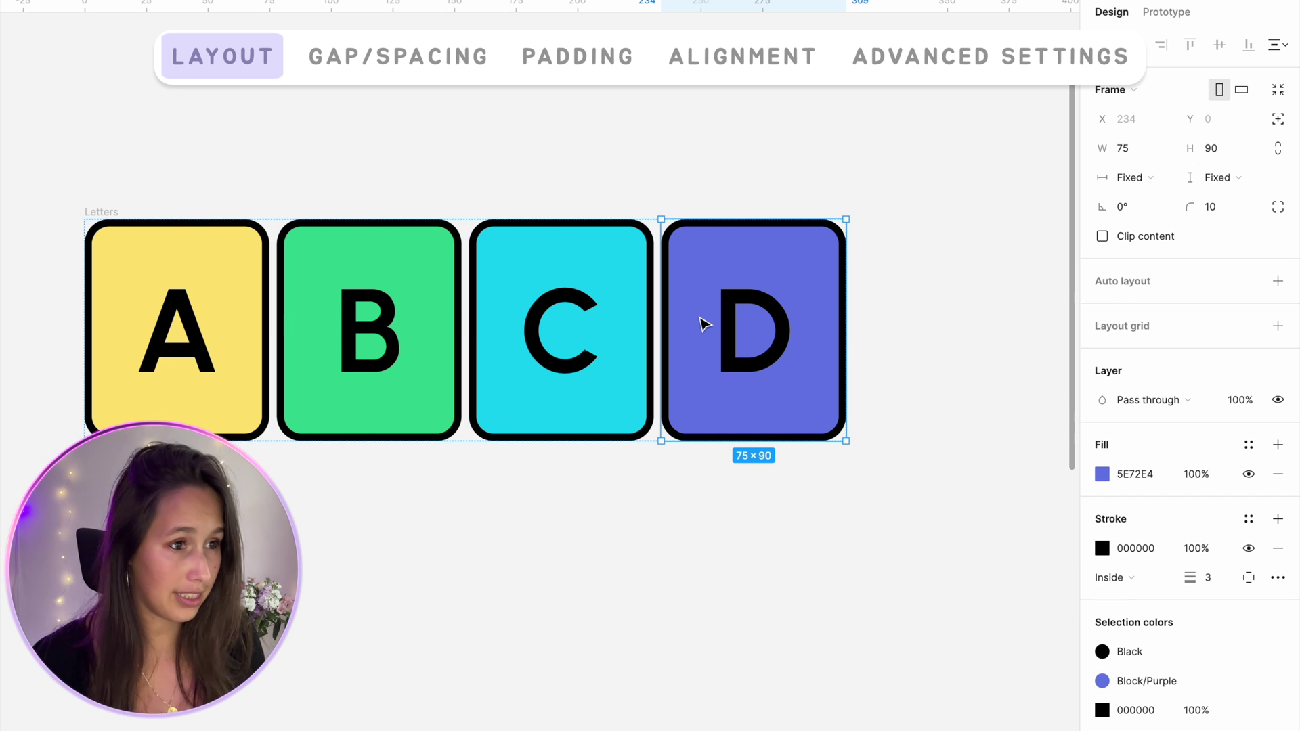
pyautogui.hotkey('ctrl', 'd')
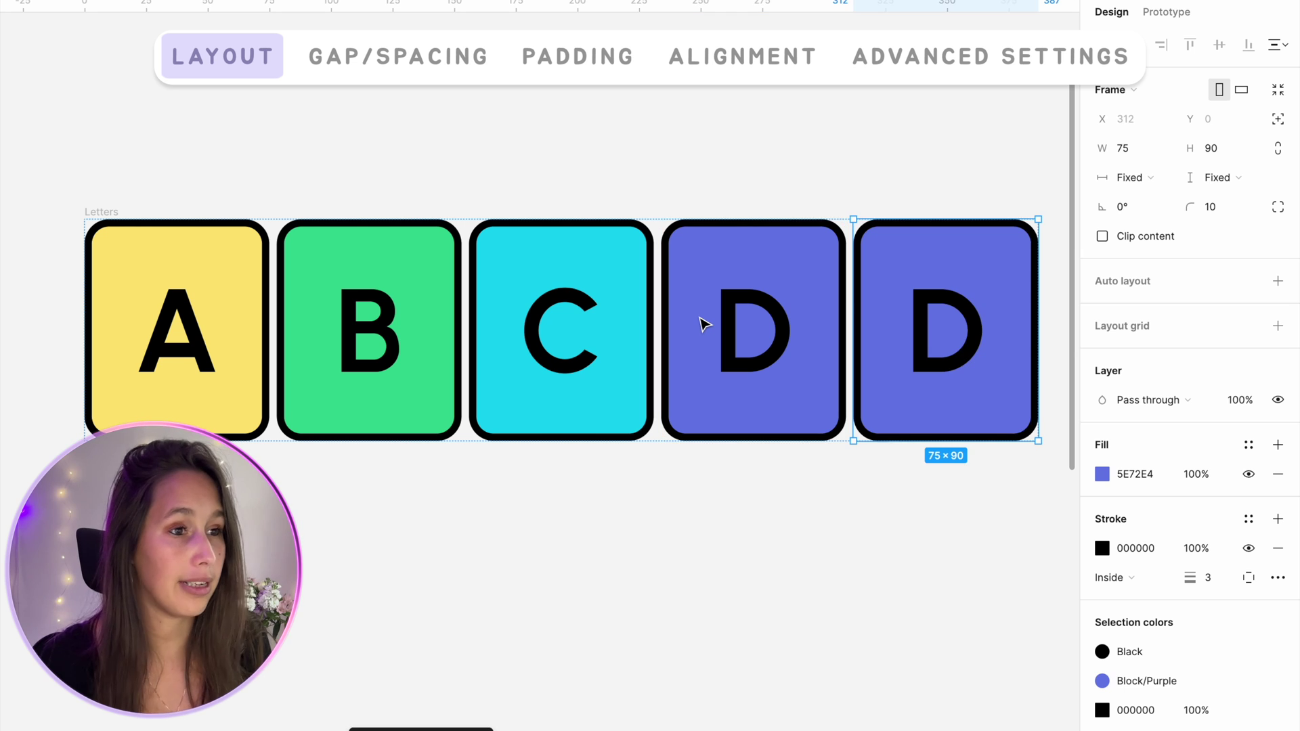
pyautogui.scroll(-5, 702, 325)
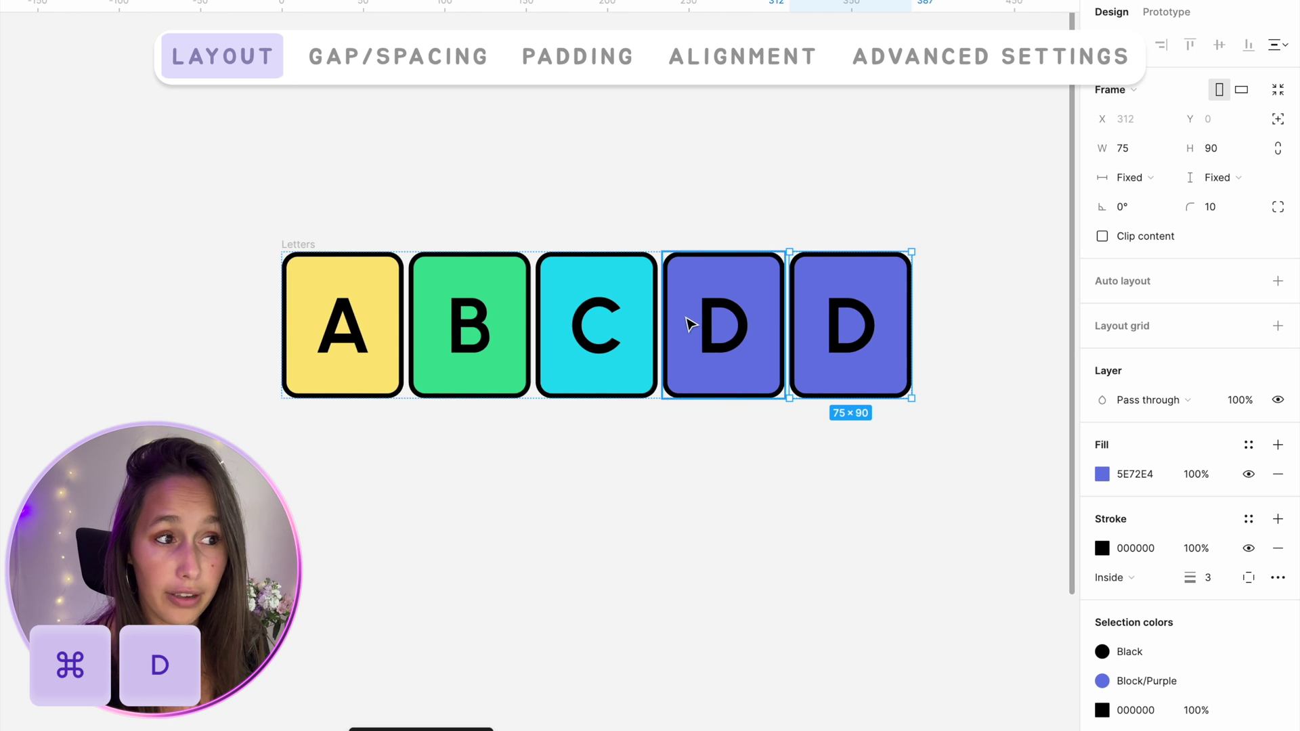
pyautogui.hscroll(5, 689, 325)
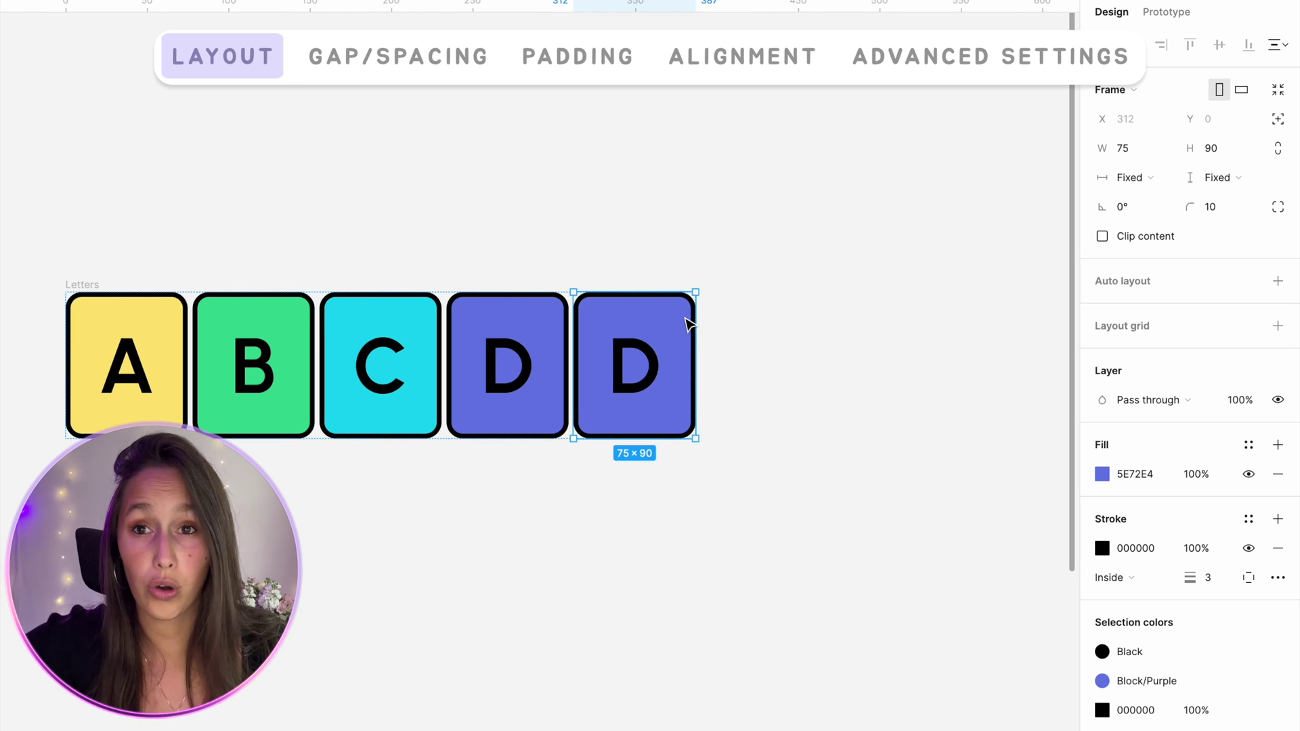
pyautogui.hotkey('ctrl', 'd')
pyautogui.hotkey('ctrl', 'd')
pyautogui.hotkey('ctrl', 'd')
pyautogui.hotkey('ctrl', 'd')
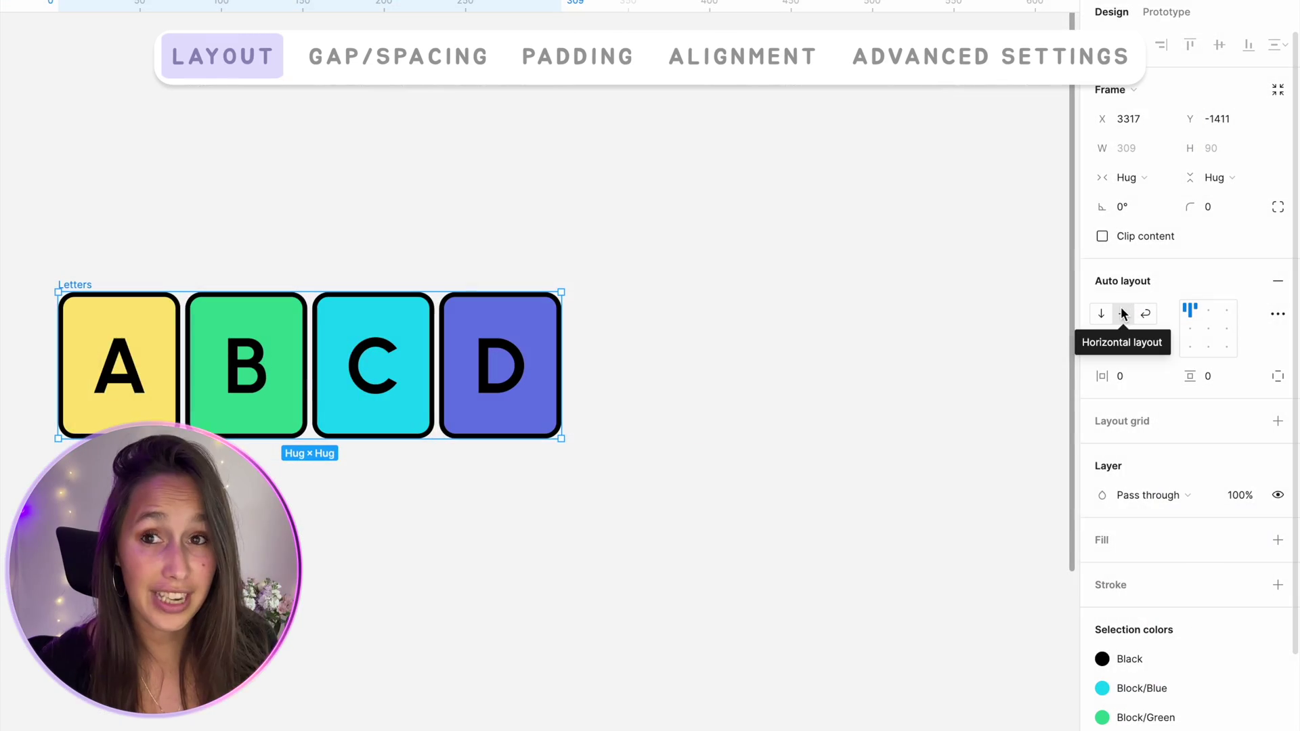
# Switch the Letters frame to vertical layout and duplicate the C card twice within the column
pyautogui.click(1104, 313)
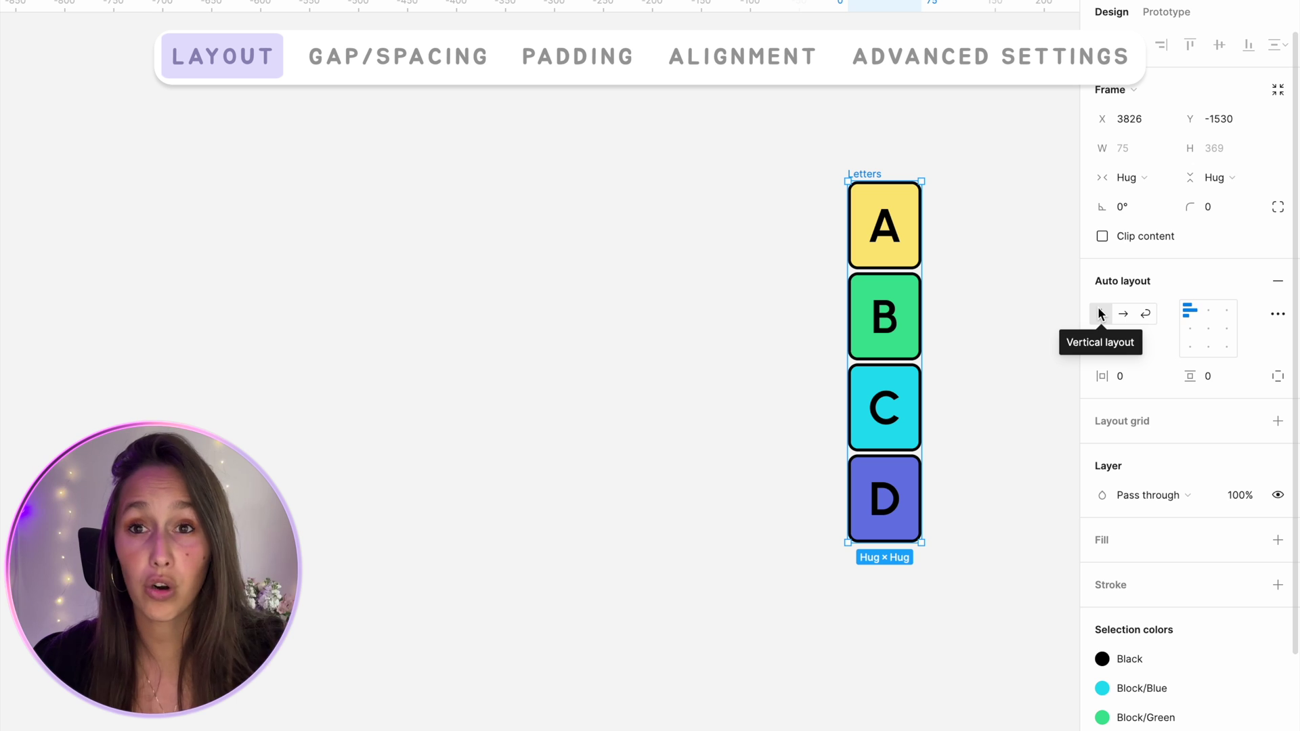
pyautogui.click(883, 429)
pyautogui.hotkey('ctrl', 'd')
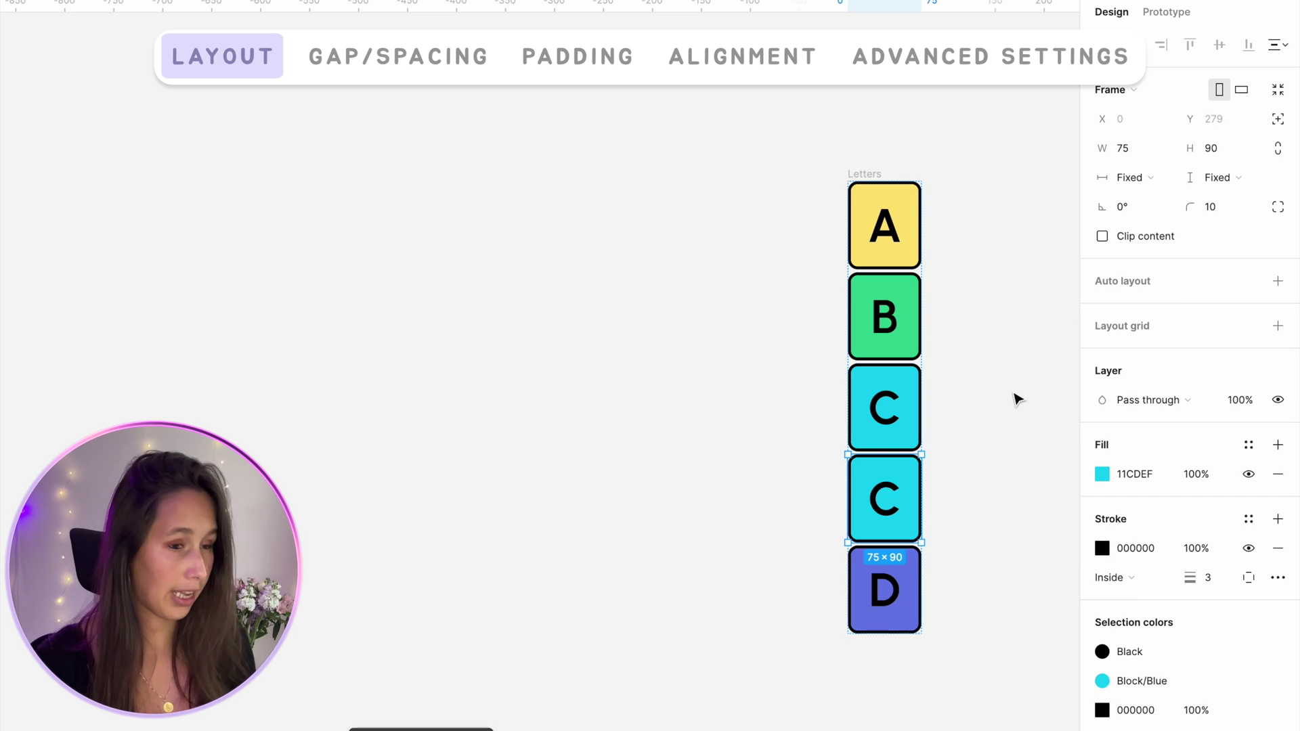
pyautogui.press('super+d')
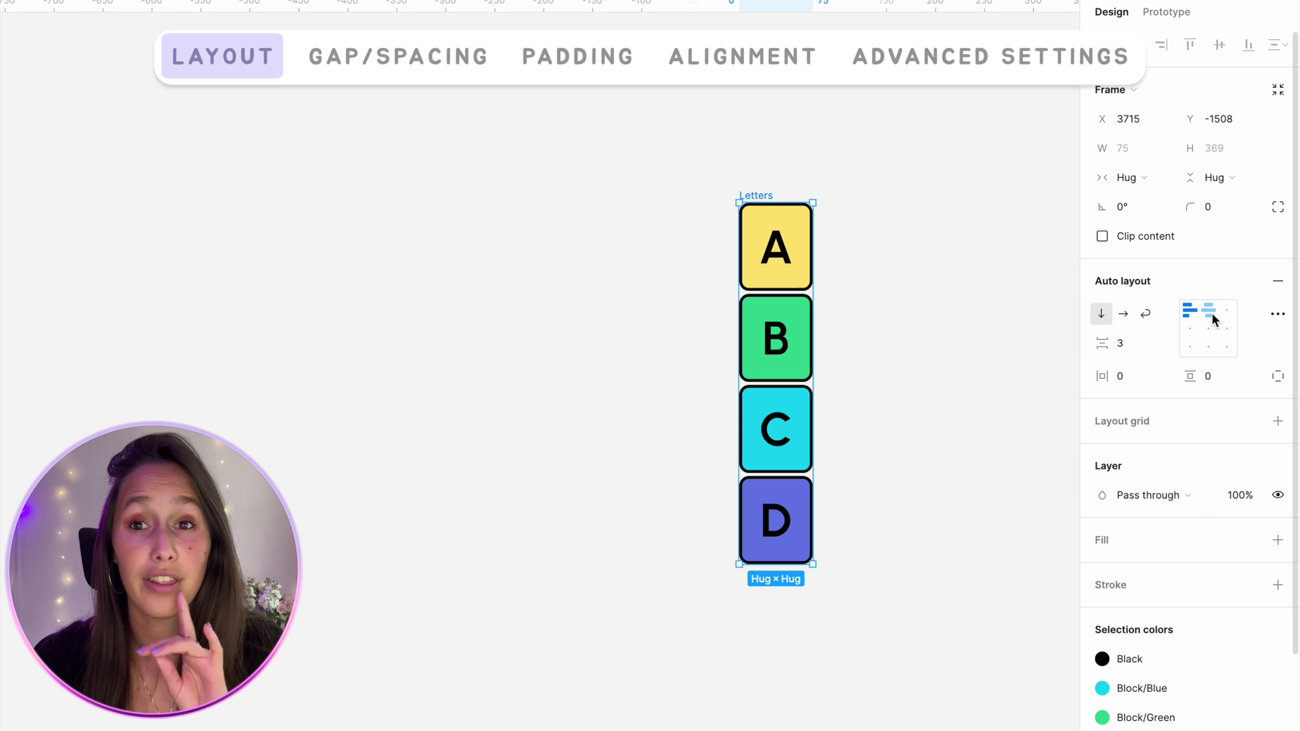
# Switch the Letters frame to wrap layout and narrow its width to 167 for two cards per row
pyautogui.click(1147, 314)
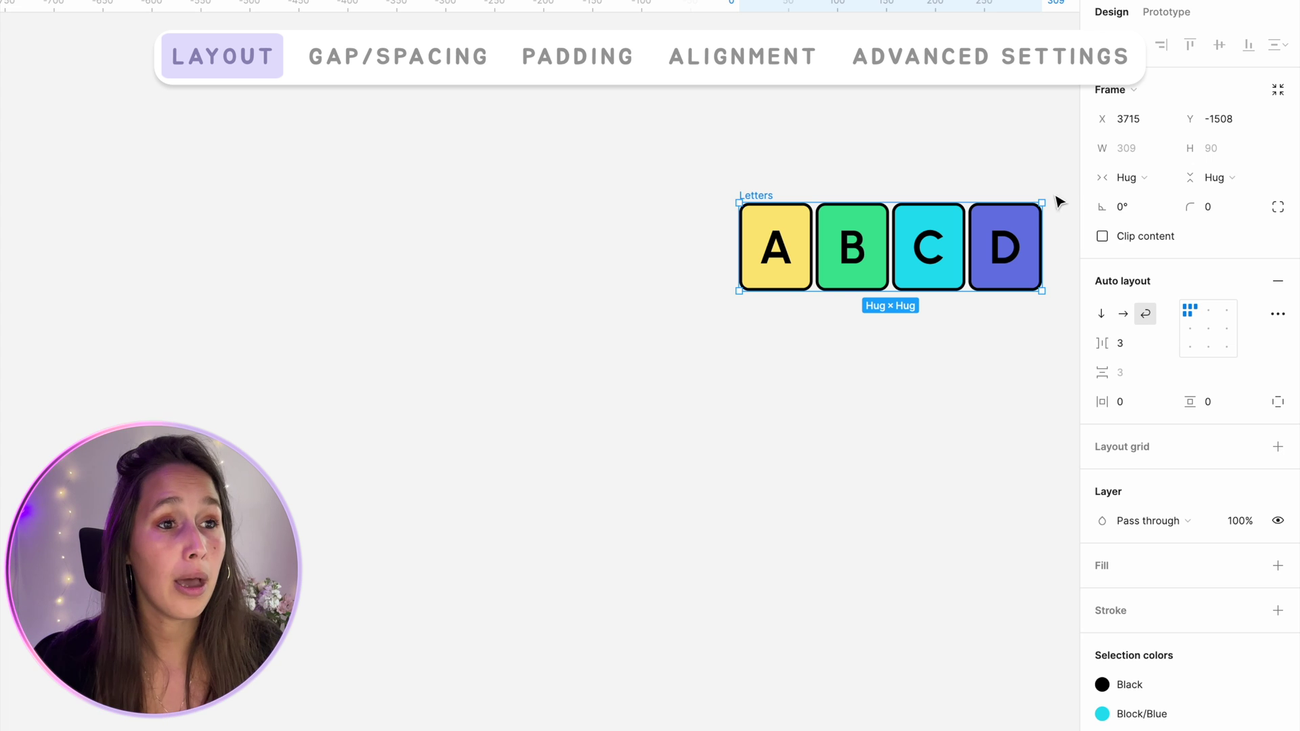
pyautogui.moveTo(1043, 218); pyautogui.dragTo(903, 217)
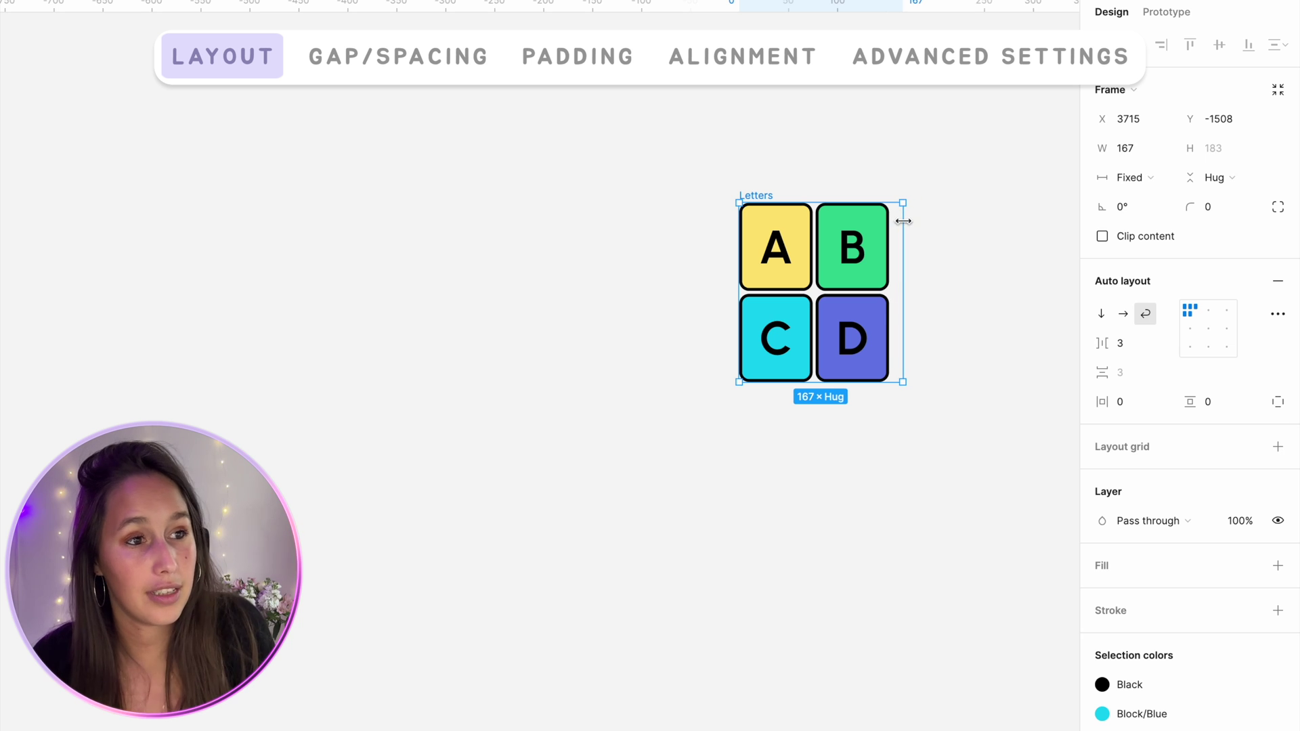
# Duplicate the D card four times inside the wrapping Letters frame and widen the frame to reflow the cards
pyautogui.click(885, 311)
pyautogui.hotkey('ctrl', 'd')
pyautogui.hotkey('ctrl', 'd')
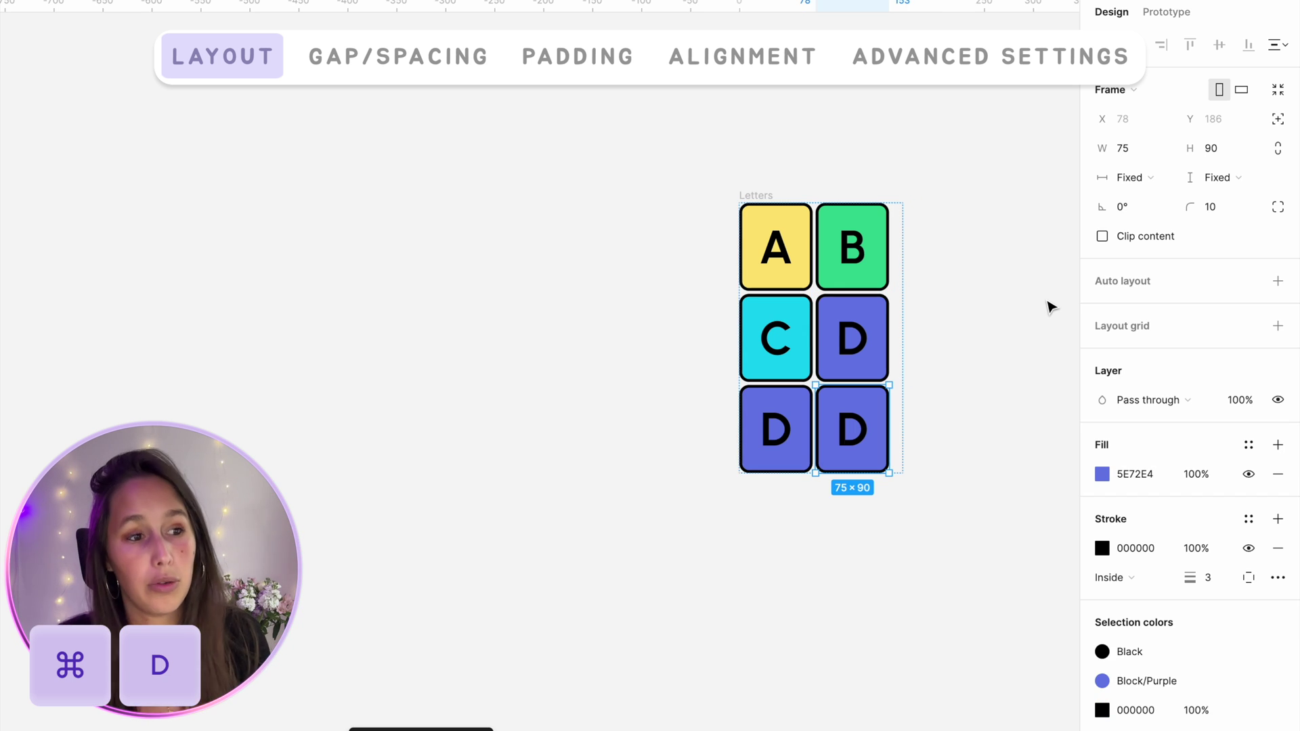
pyautogui.hotkey('ctrl', 'd')
pyautogui.hotkey('ctrl', 'd')
pyautogui.click(915, 319)
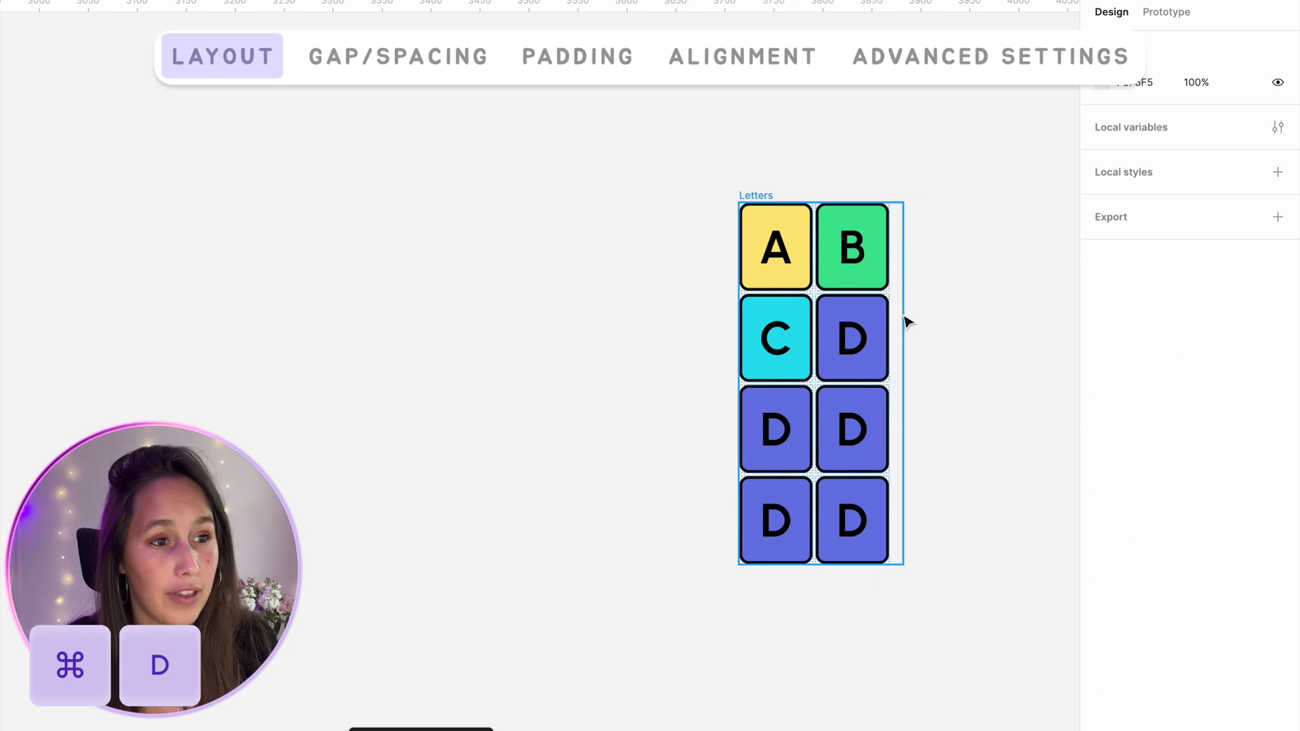
pyautogui.moveTo(908, 323); pyautogui.dragTo(1058, 300)
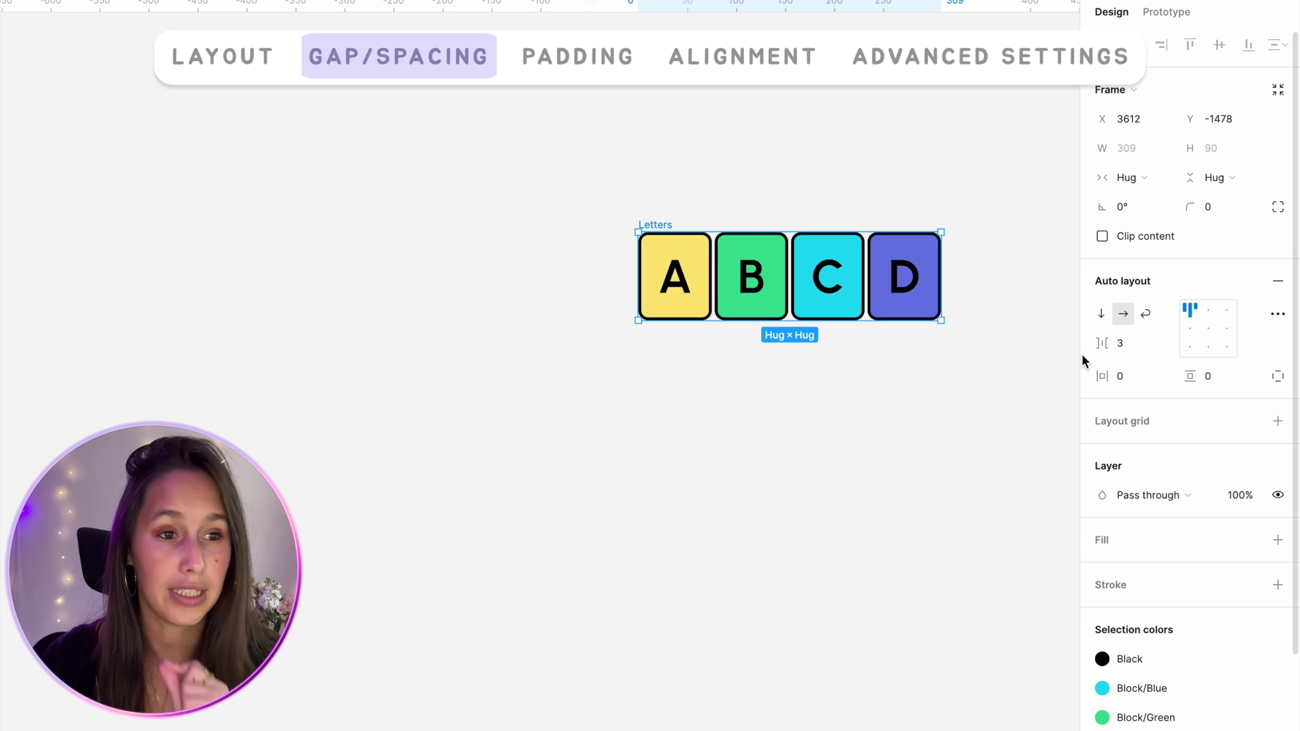
# Set the horizontal gap between the cards in the Letters frame to 50
pyautogui.click(1124, 345)
pyautogui.write('50')
pyautogui.press('Return')
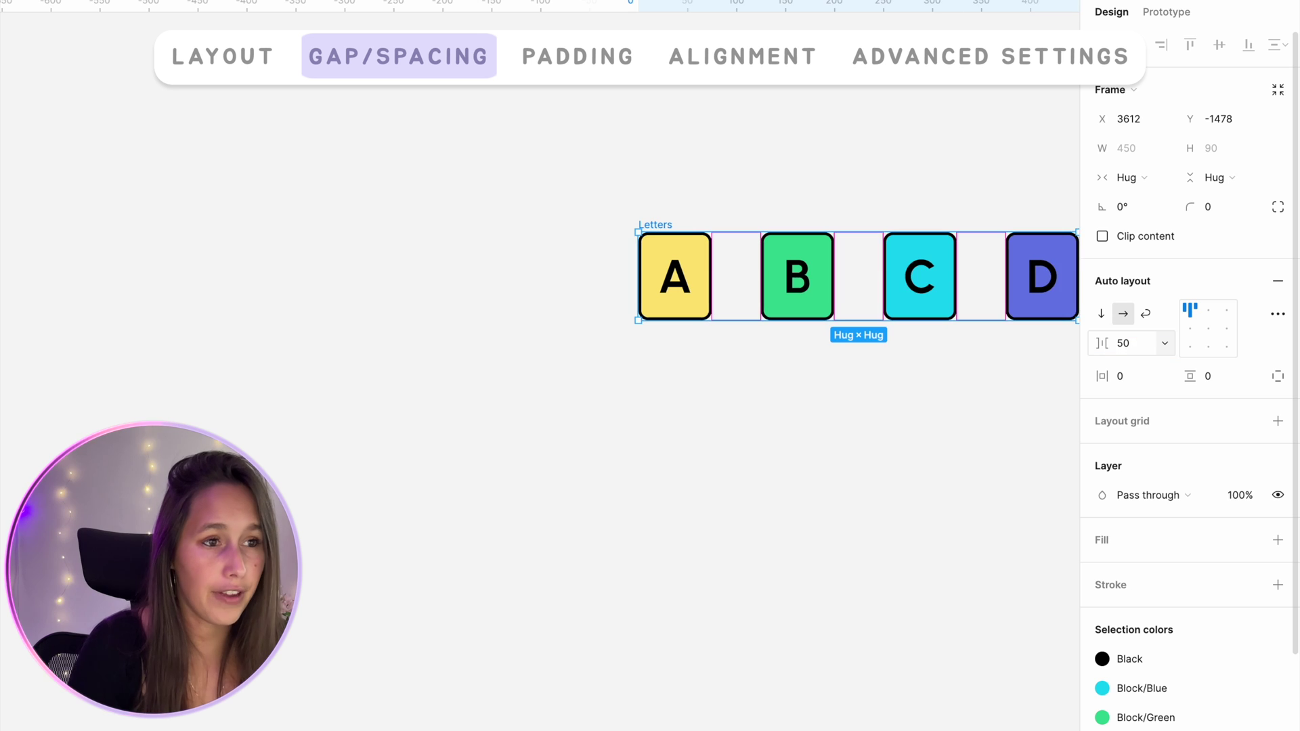
# Reduce the gap between the cards to 45 directly on the canvas, and further to 12 through the gap setting
pyautogui.hscroll(3, 1016, 325)
pyautogui.scroll(2, 955, 348)
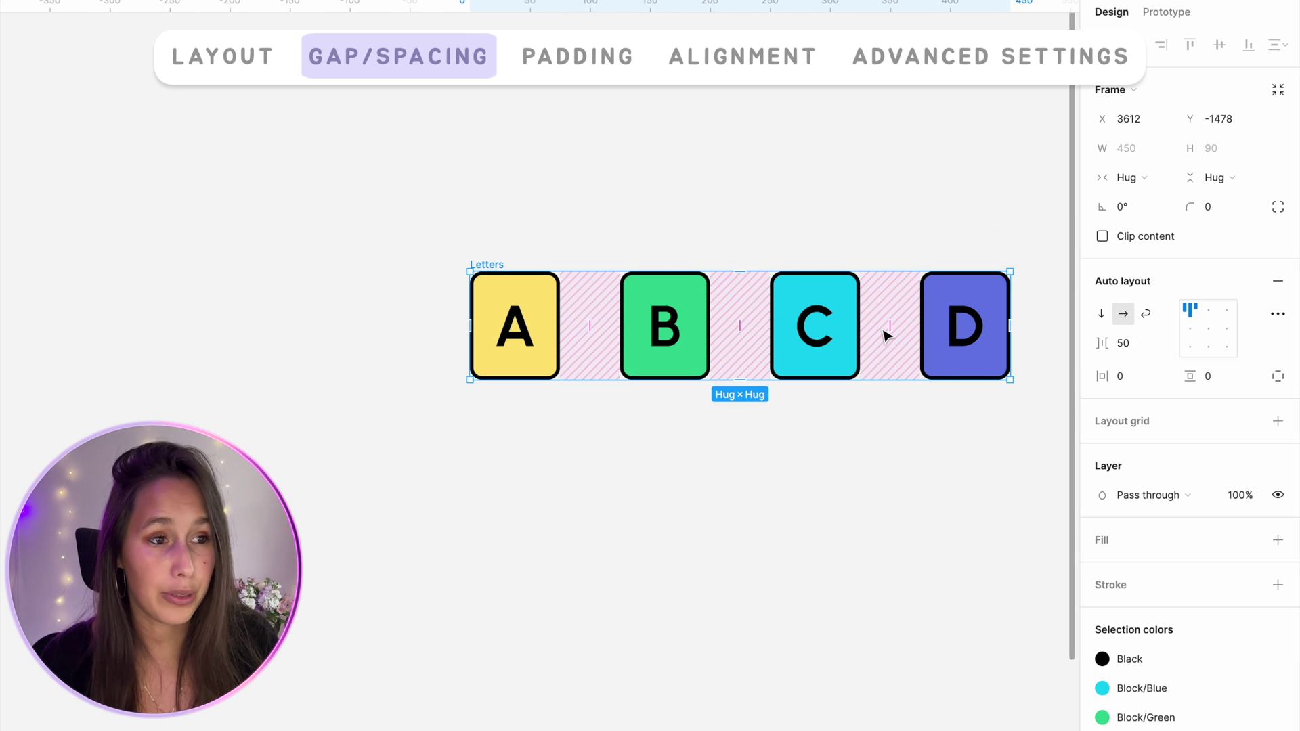
pyautogui.moveTo(889, 322)
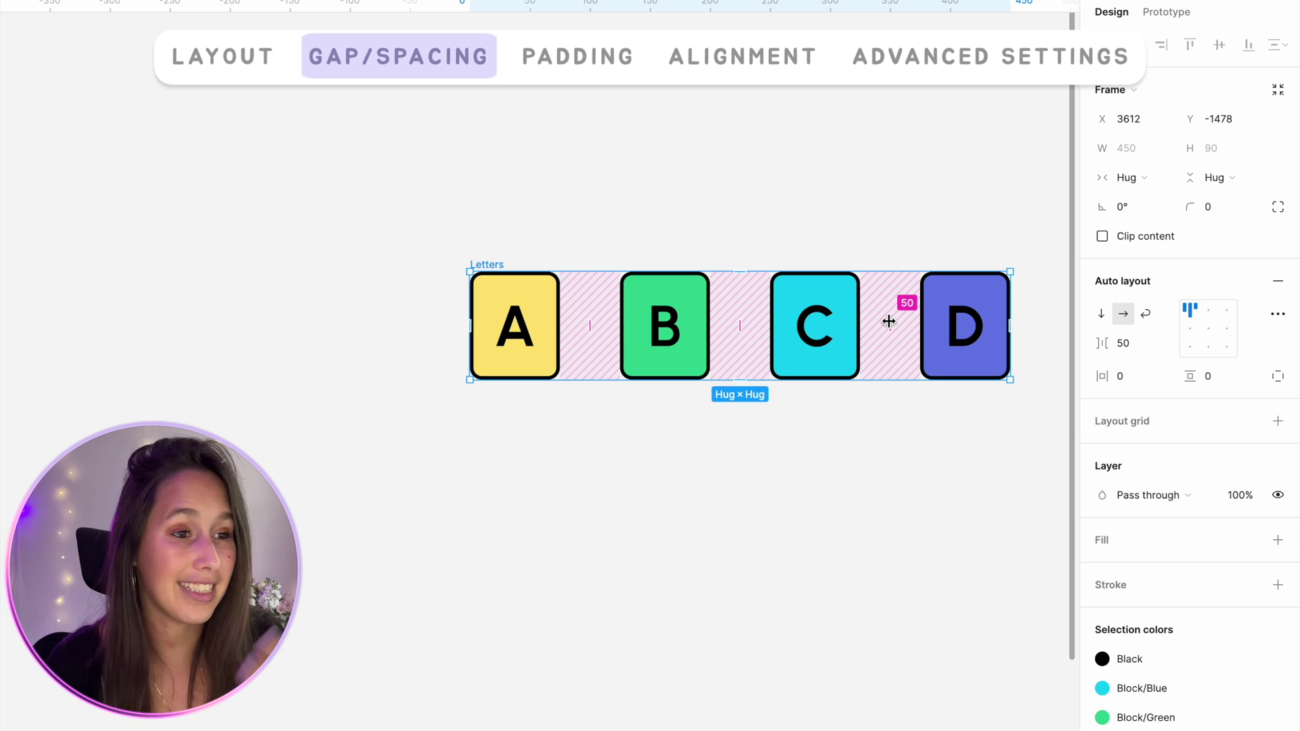
pyautogui.moveTo(889, 321)
pyautogui.mouseDown()
pyautogui.moveTo(783, 328)
pyautogui.moveTo(871, 328)
pyautogui.mouseUp()
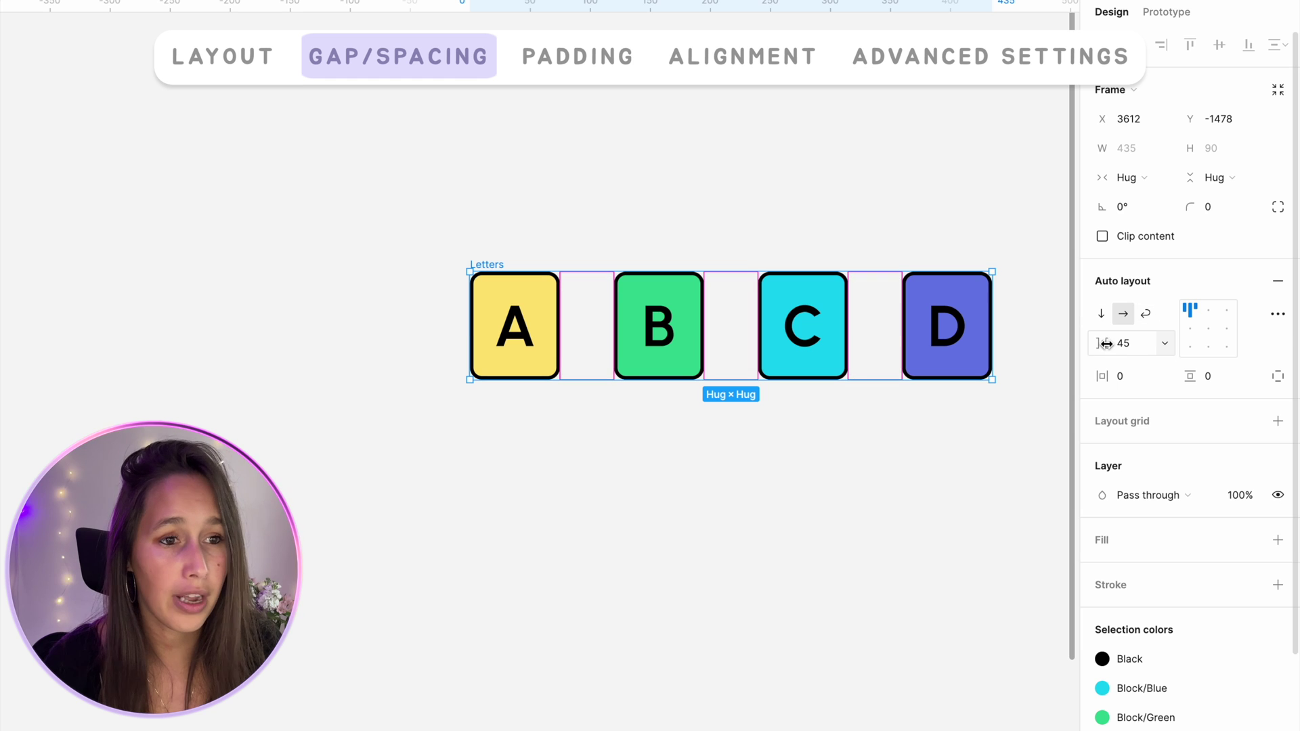
pyautogui.moveTo(1106, 344); pyautogui.dragTo(1057, 357)
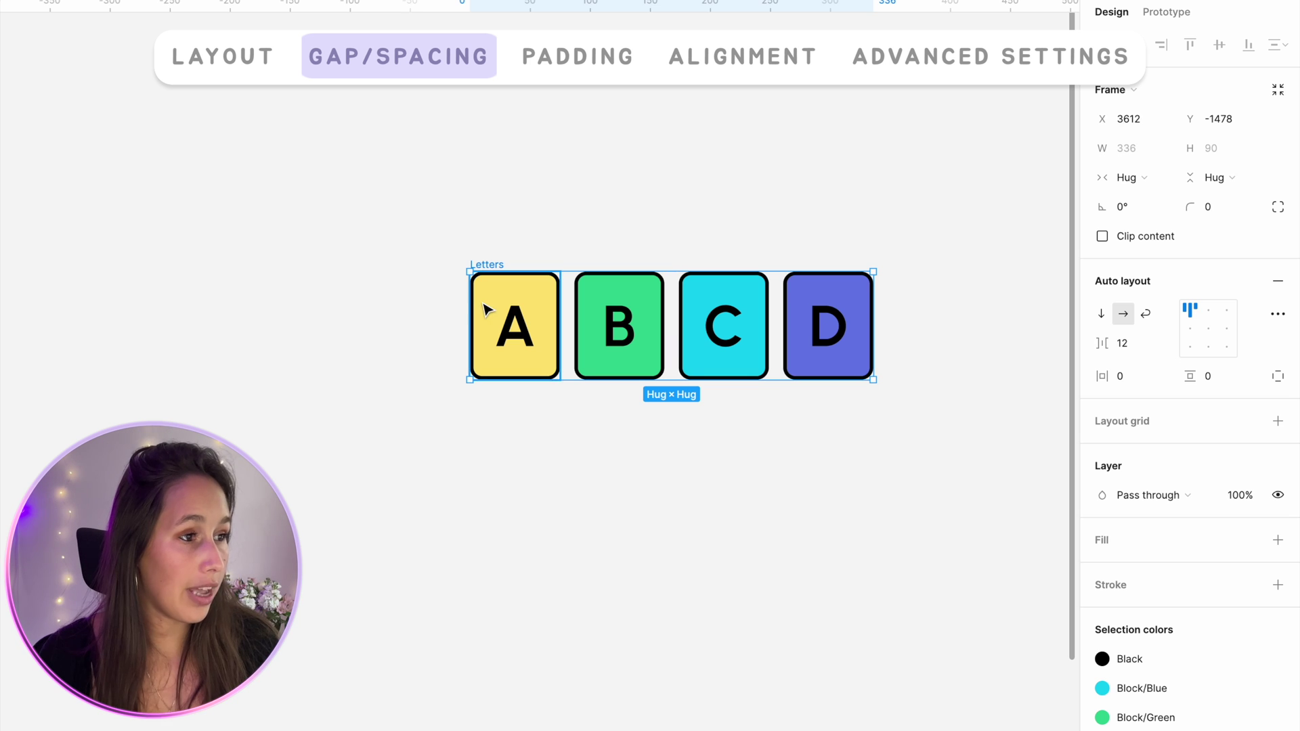
# Extend the Letters frame's left edge to a width of 586 and add a black 1 px inside stroke
pyautogui.moveTo(470, 304); pyautogui.dragTo(170, 304)
pyautogui.click(1278, 585)
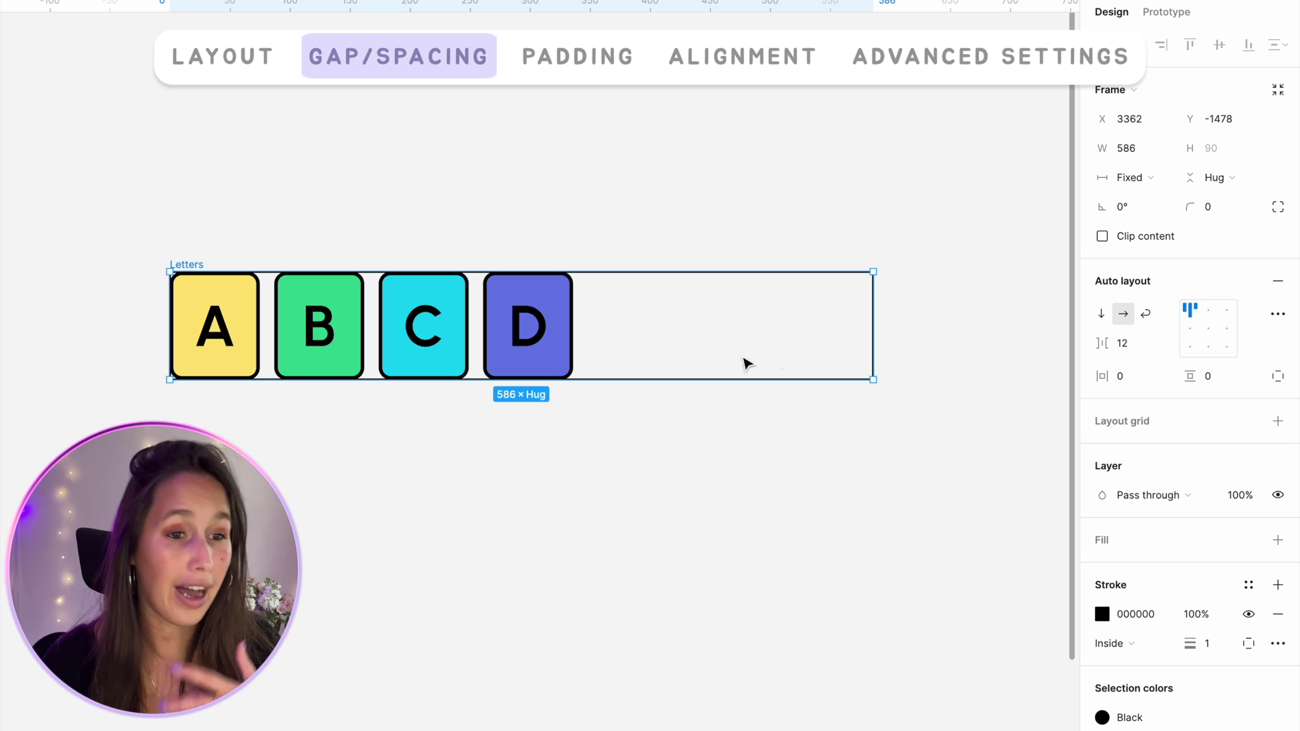
# Increase the horizontal gap between the cards to 66, and replace it with Auto spacing
pyautogui.moveTo(1102, 343); pyautogui.dragTo(1202, 352)
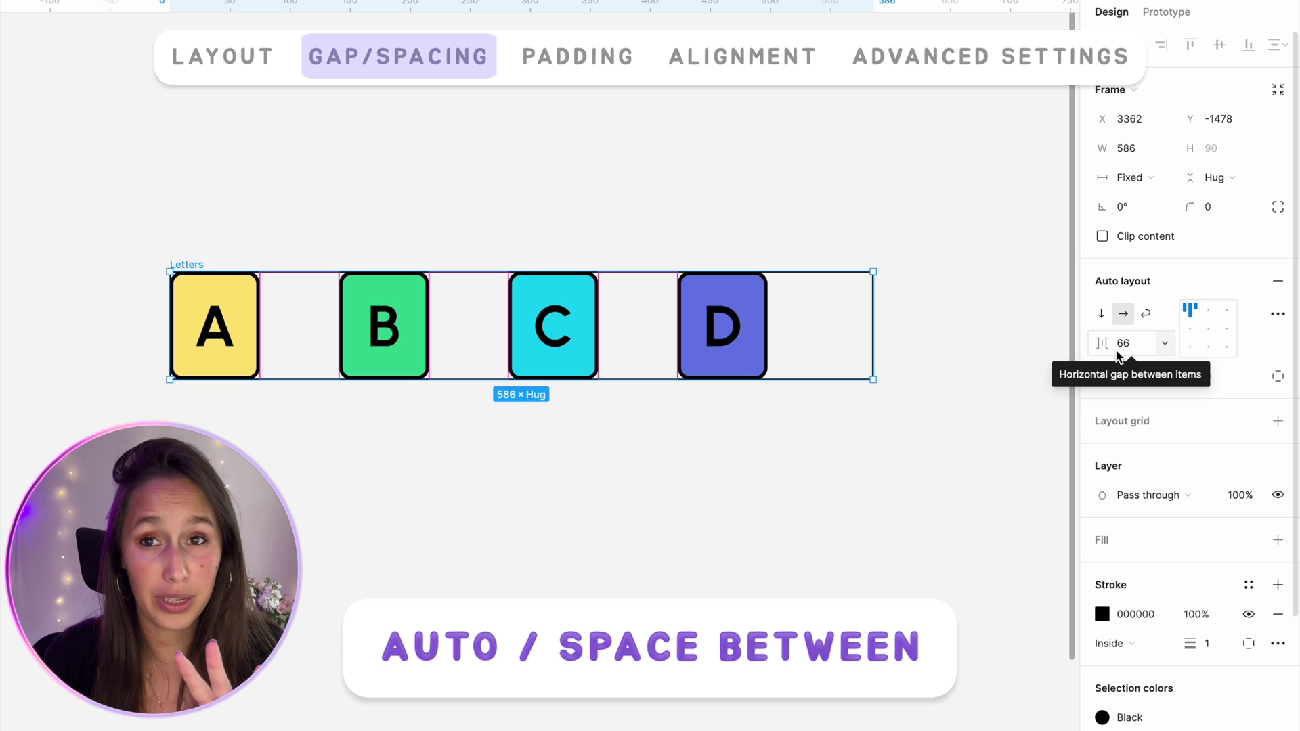
pyautogui.click(1126, 353)
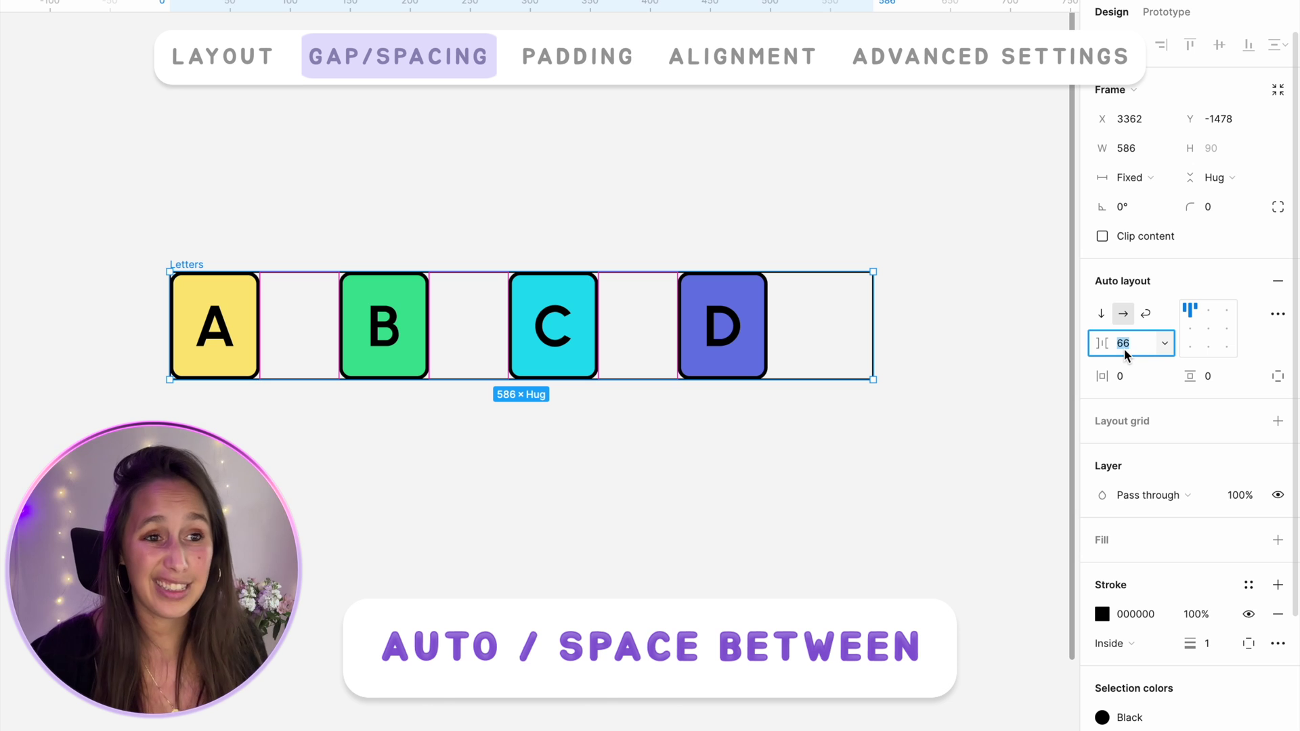
pyautogui.write('auto')
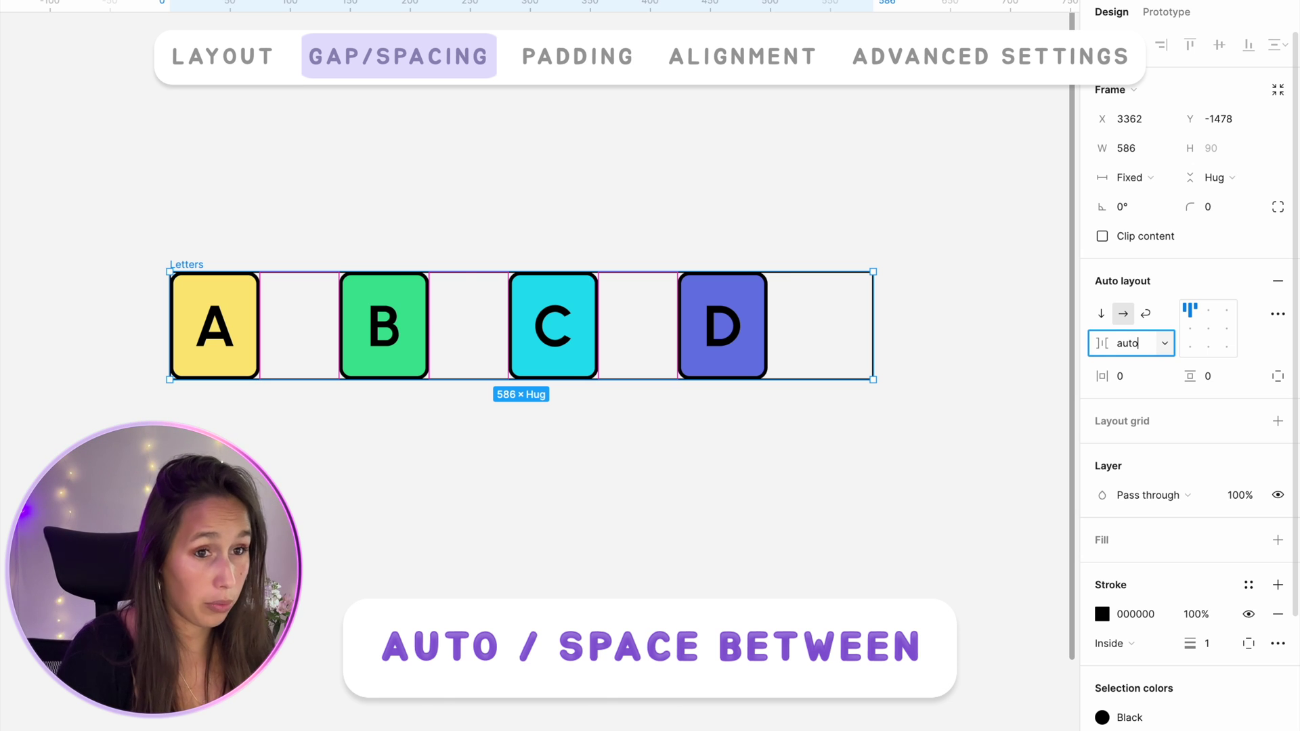
pyautogui.press('Return')
pyautogui.click(792, 244)
pyautogui.click(784, 325)
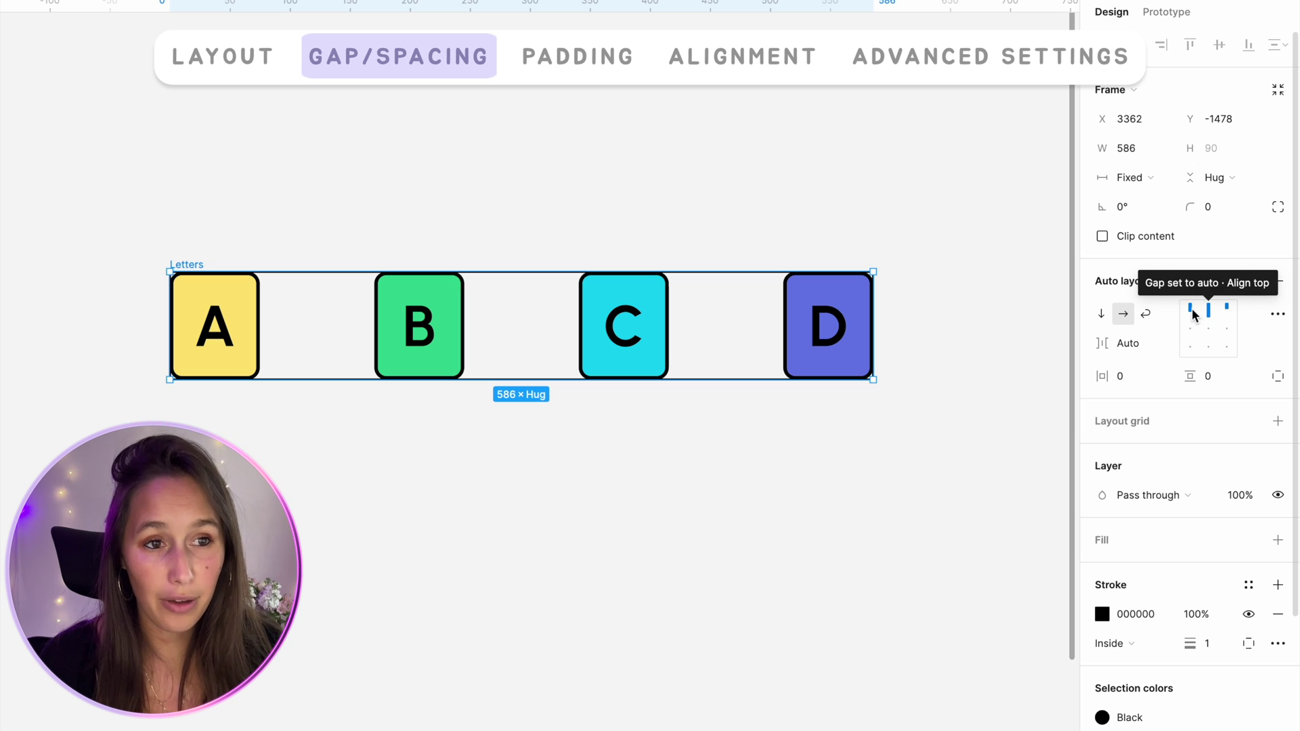
# Replace the Auto spacing of the Letters frame with a fixed horizontal gap of 10
pyautogui.click(1132, 343)
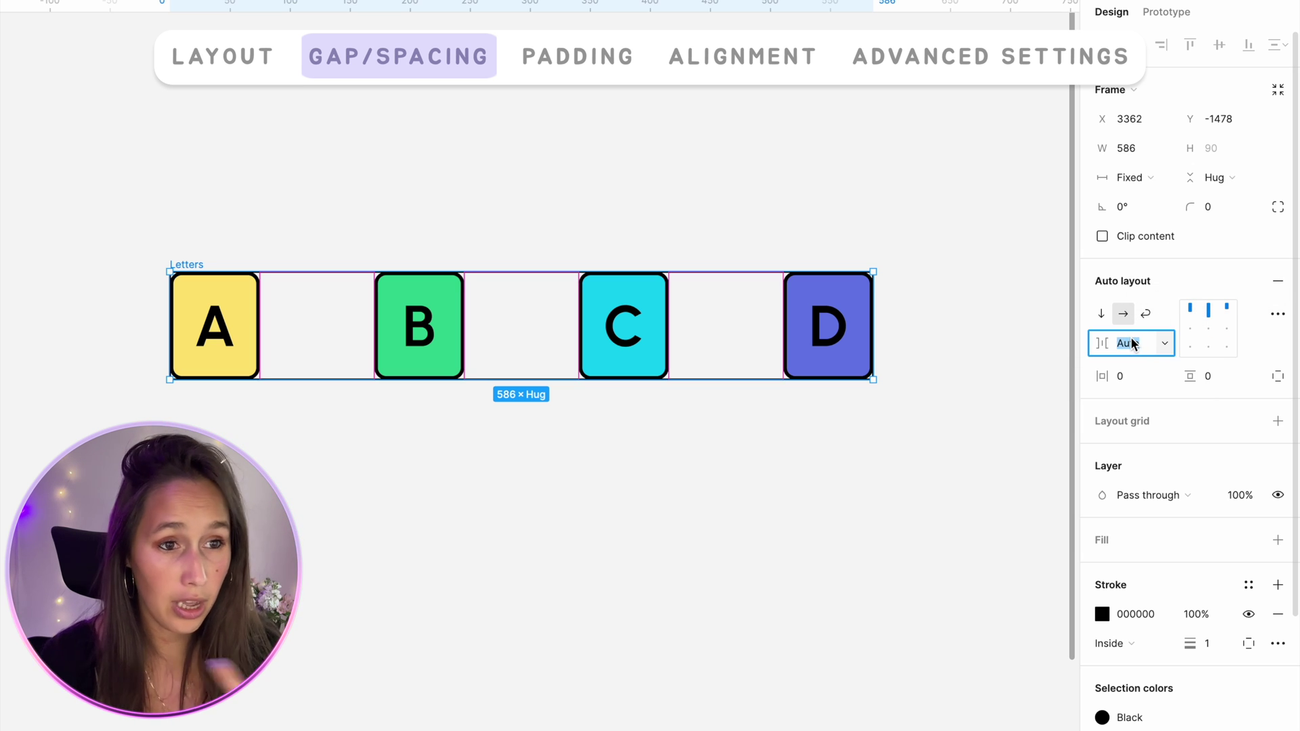
pyautogui.write('10')
pyautogui.press('Return')
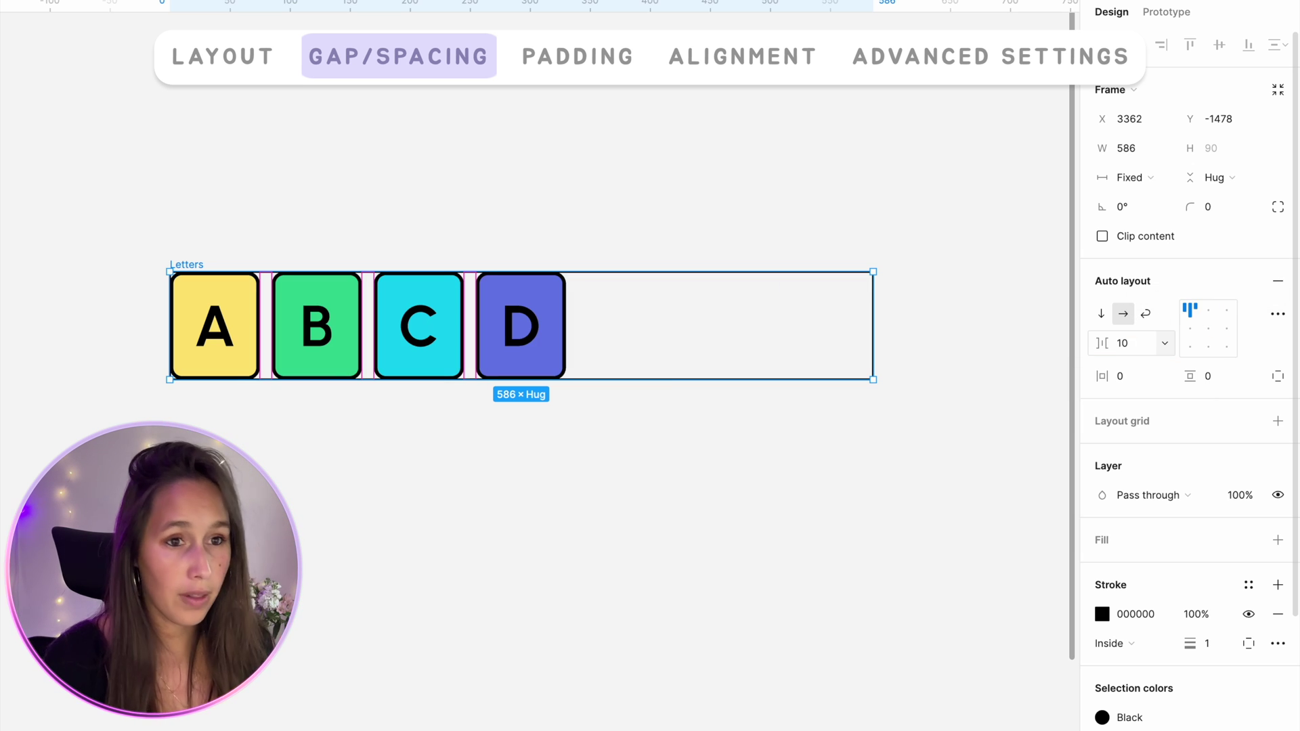
# Keep the cards aligned top left and toggle their spacing twice between Auto and the fixed gap of 10
pyautogui.click(1143, 346)
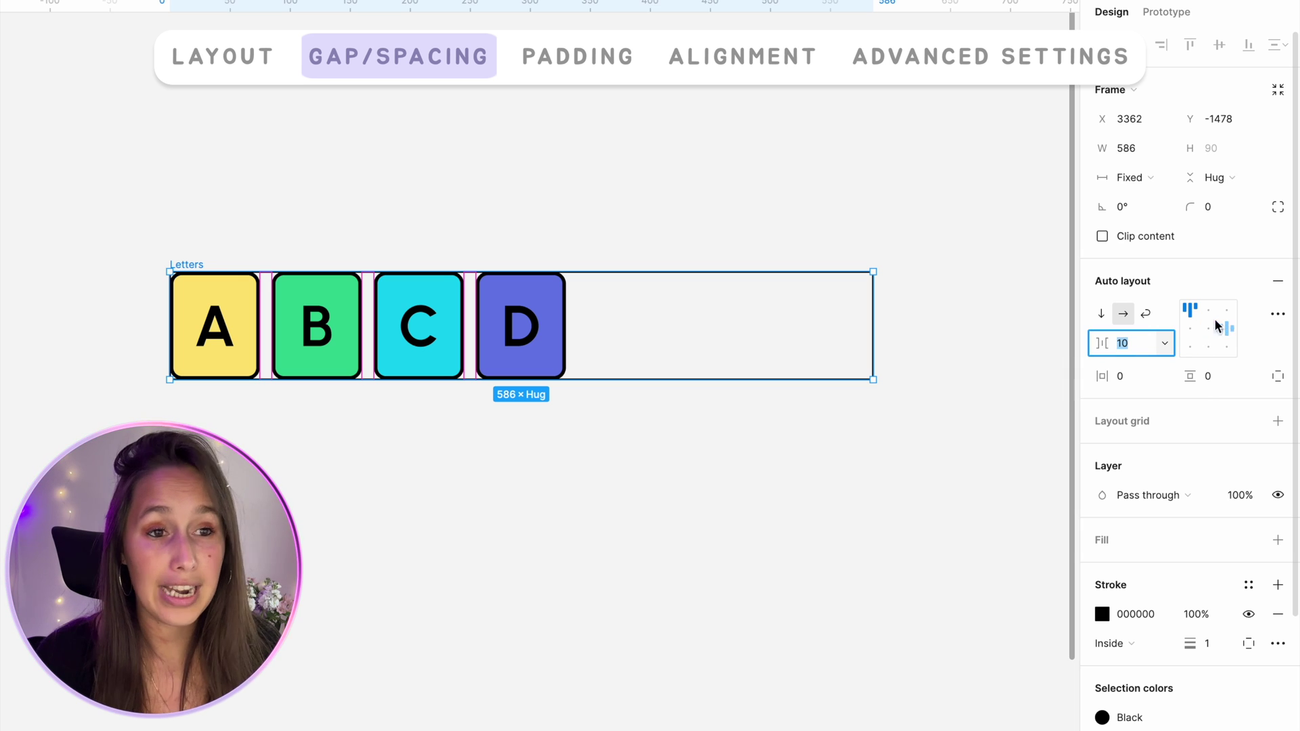
pyautogui.click(1194, 310)
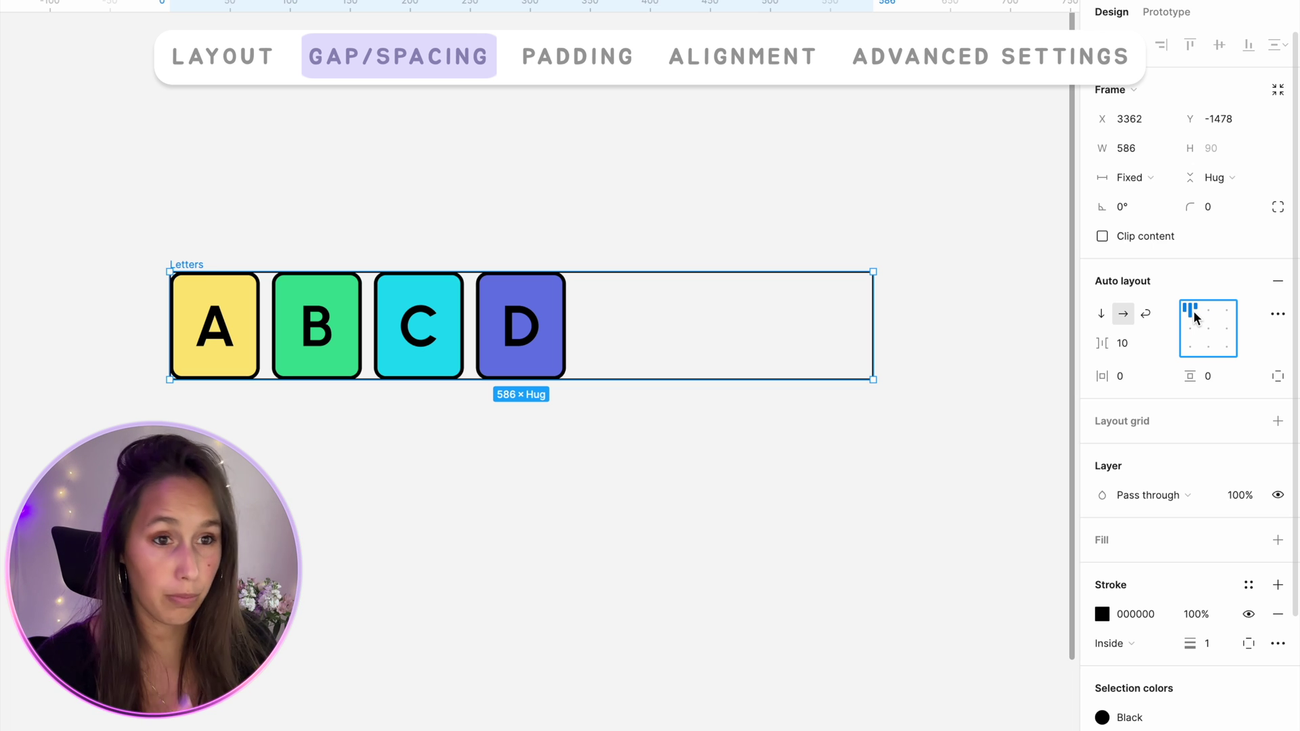
pyautogui.press('x')
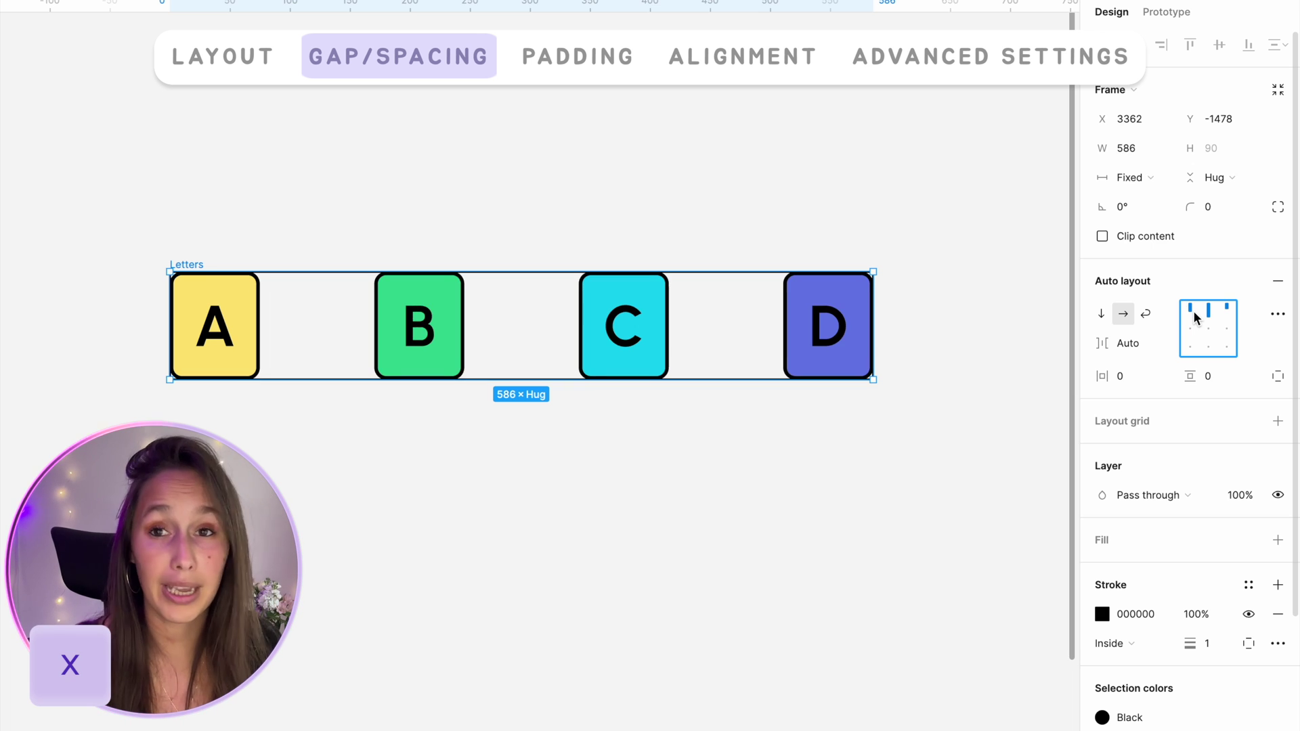
pyautogui.press('x')
pyautogui.press('x')
pyautogui.press('x')
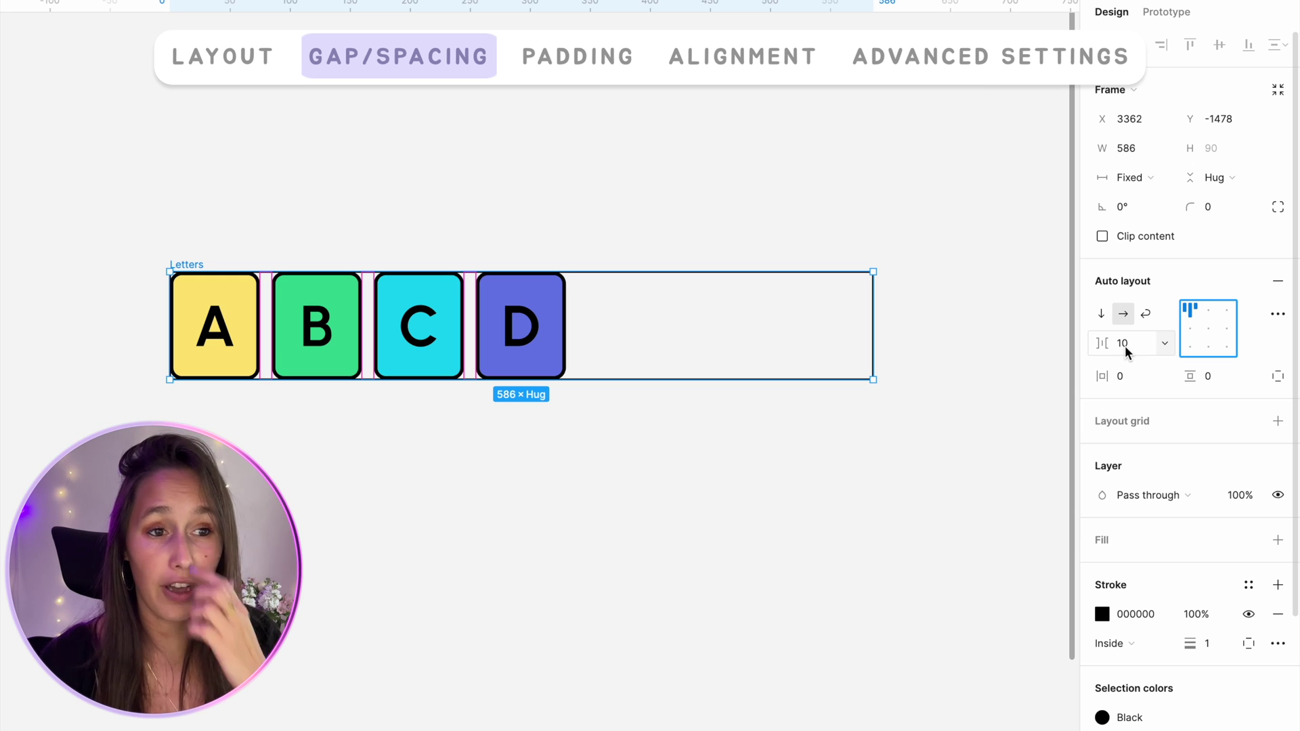
# Choose the Auto option for the horizontal gap between the cards in the Letters frame
pyautogui.click(1167, 343)
pyautogui.click(1154, 401)
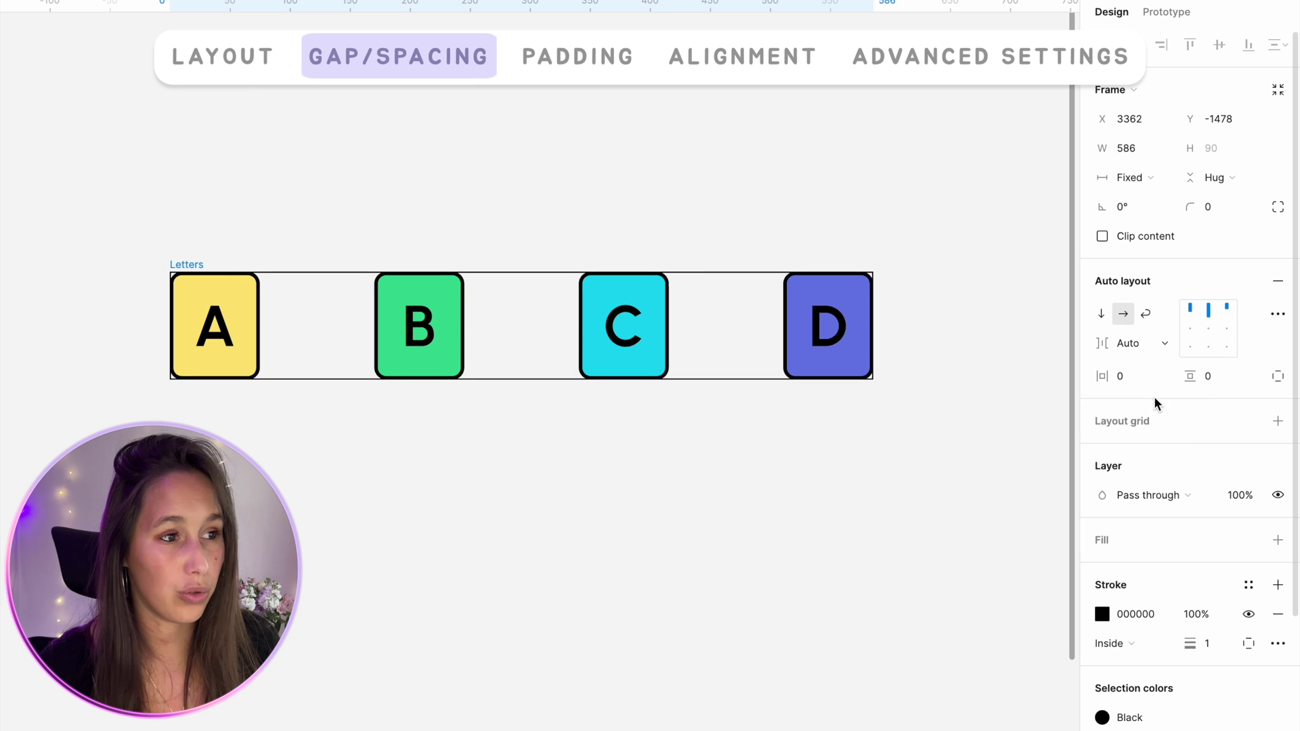
# Reselect the Letters frame and change its width to try out the Auto spacing
pyautogui.press('Escape')
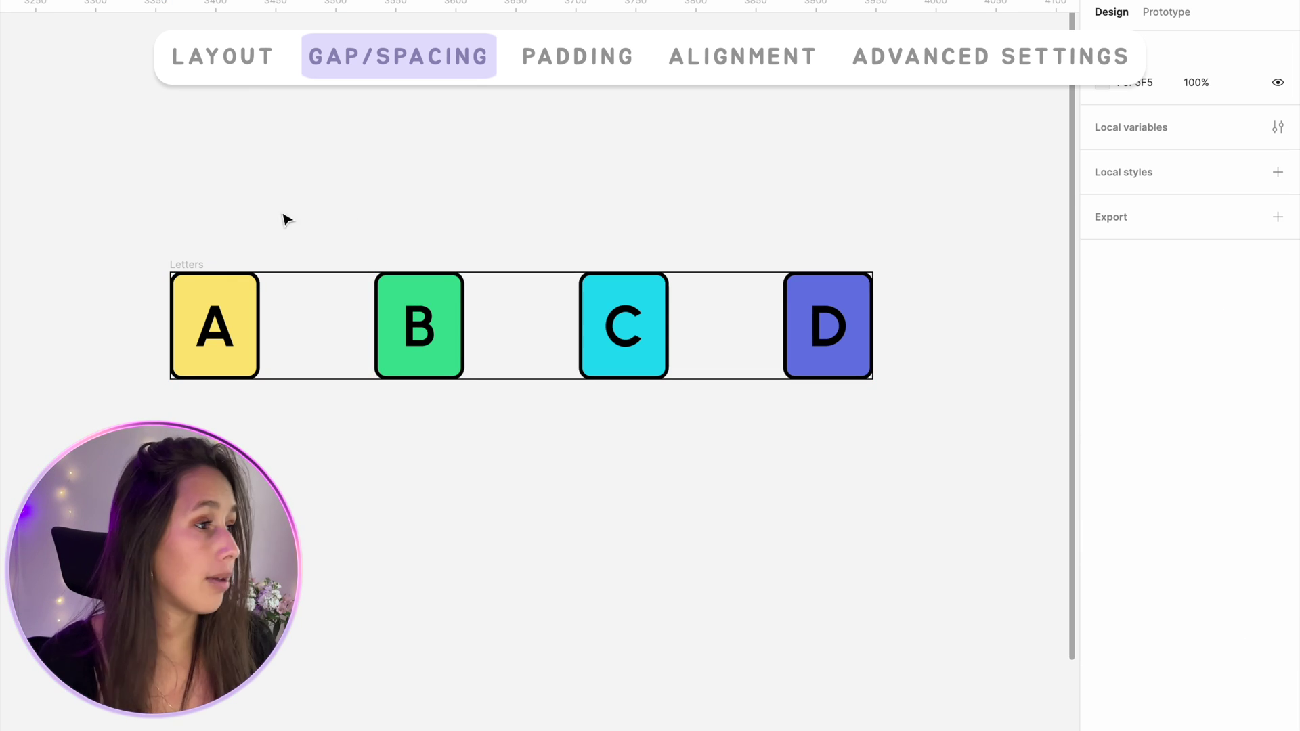
pyautogui.click(181, 264)
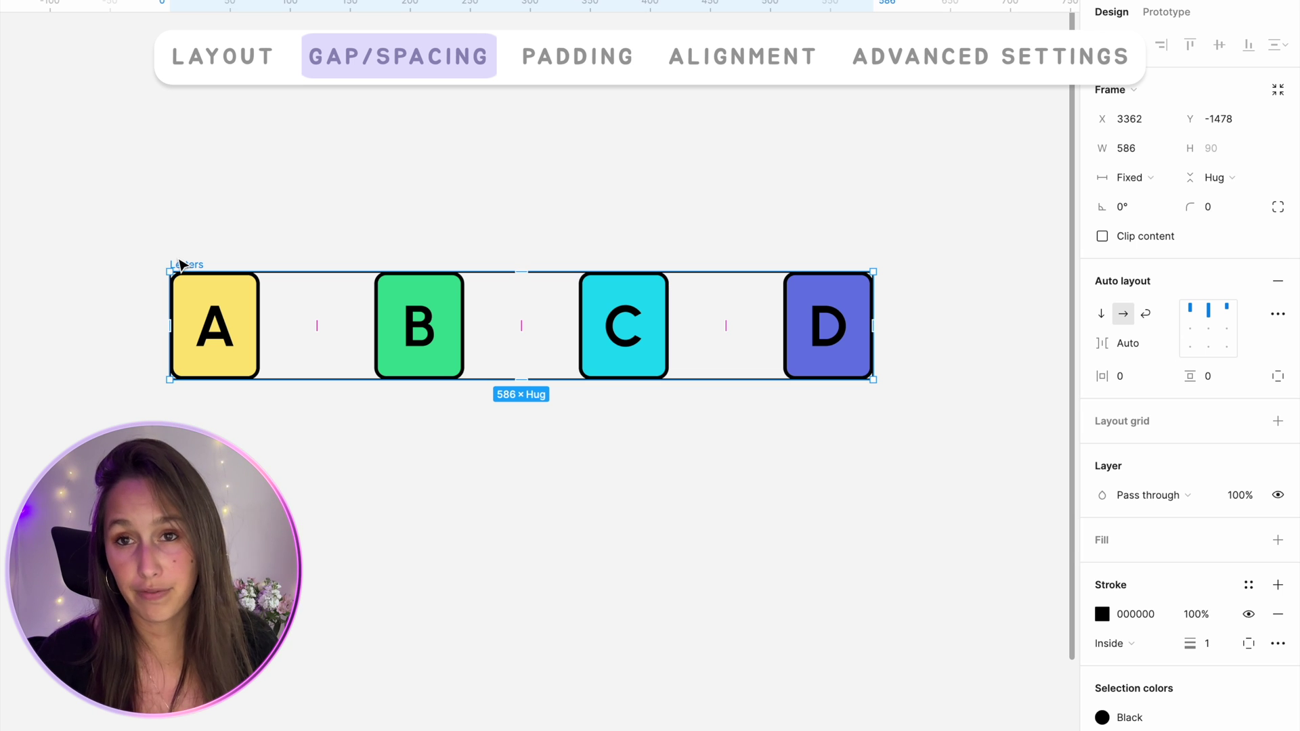
pyautogui.moveTo(874, 319); pyautogui.dragTo(913, 361)
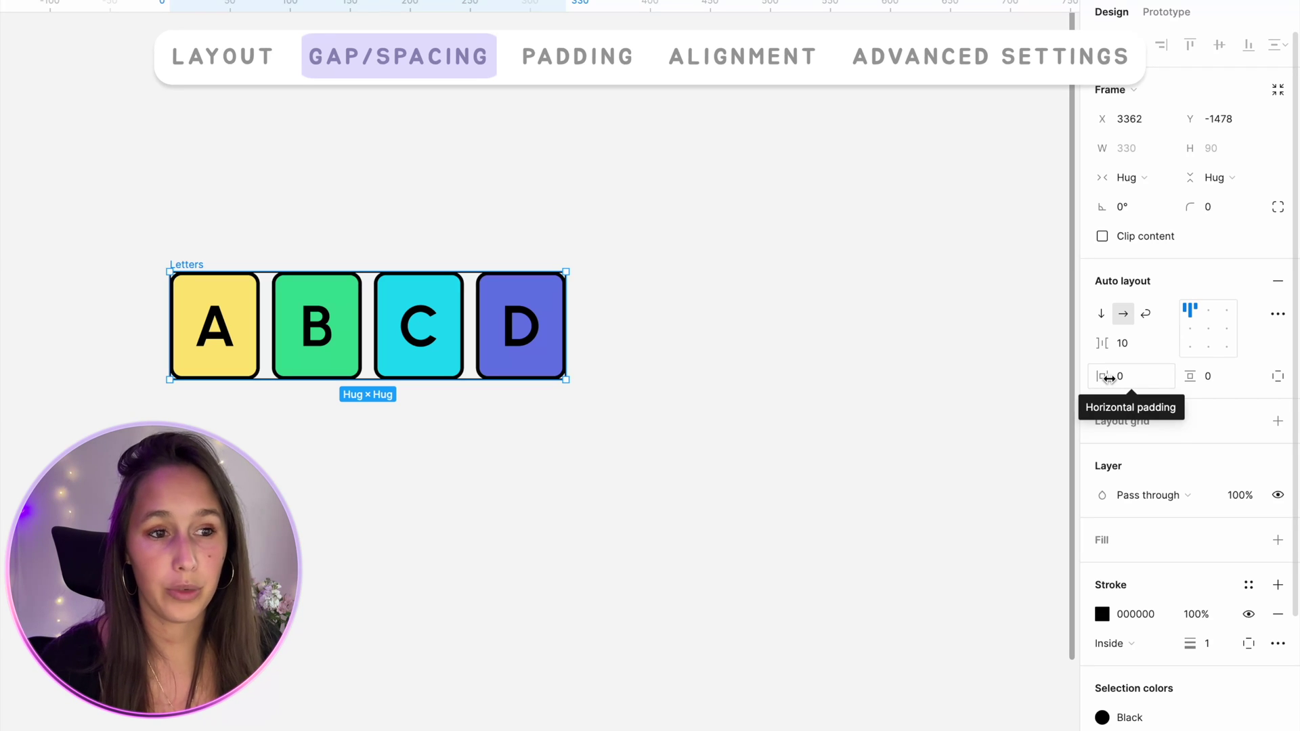
# Remove the stroke from the Letters frame and give it a blue 4396E2 fill
pyautogui.click(1279, 614)
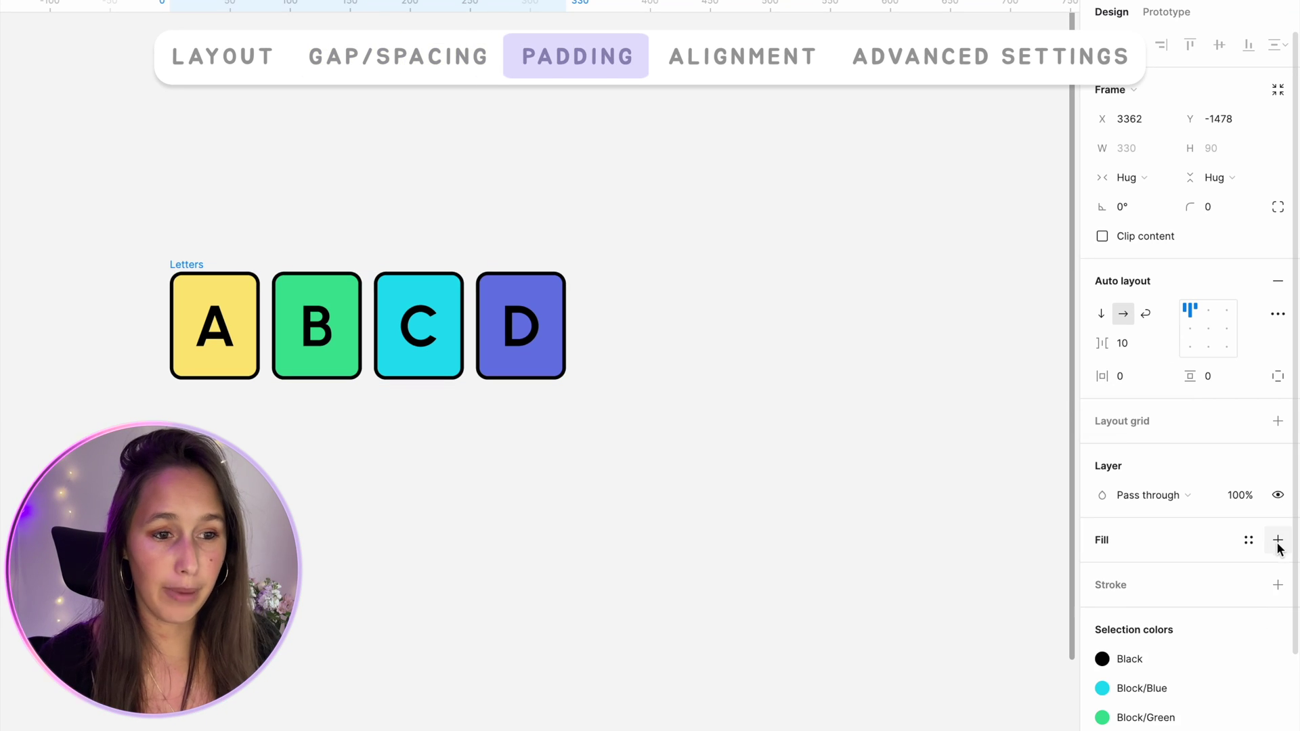
pyautogui.click(1278, 541)
pyautogui.click(1134, 569)
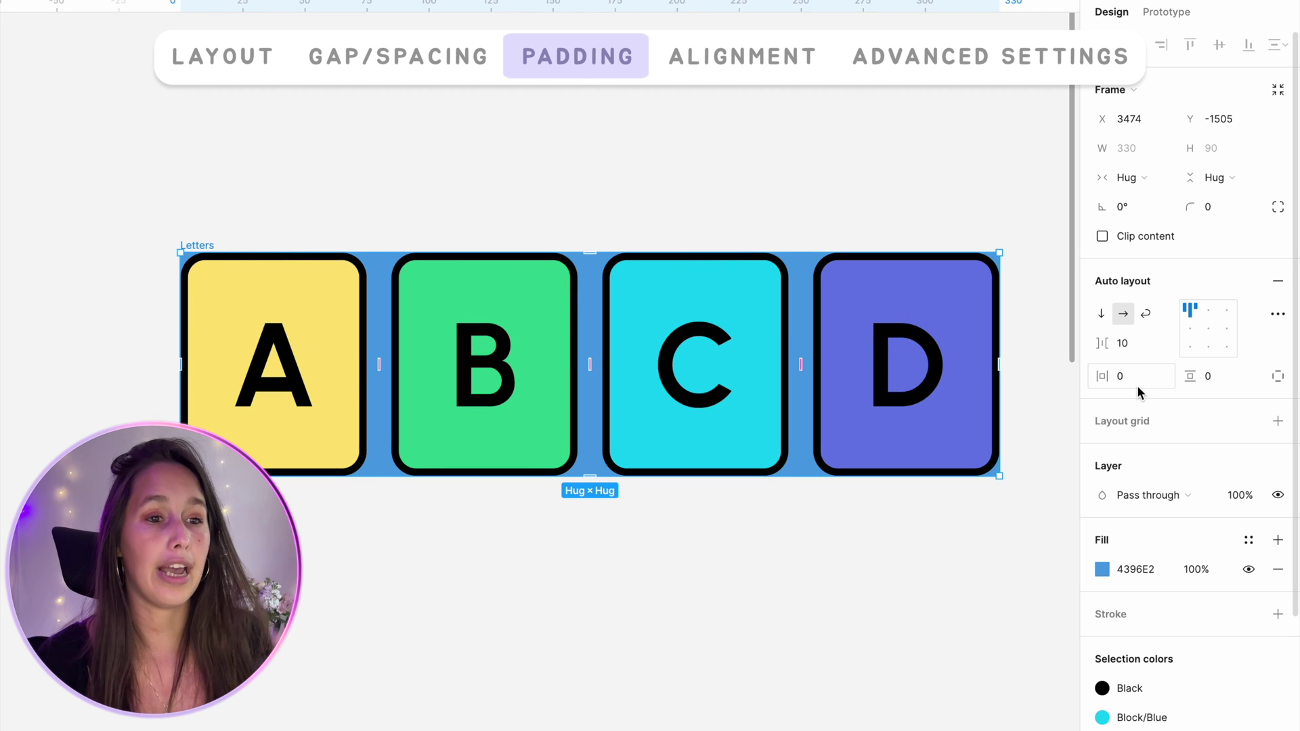
# Set the horizontal padding of the Letters frame to 10
pyautogui.click(1140, 378)
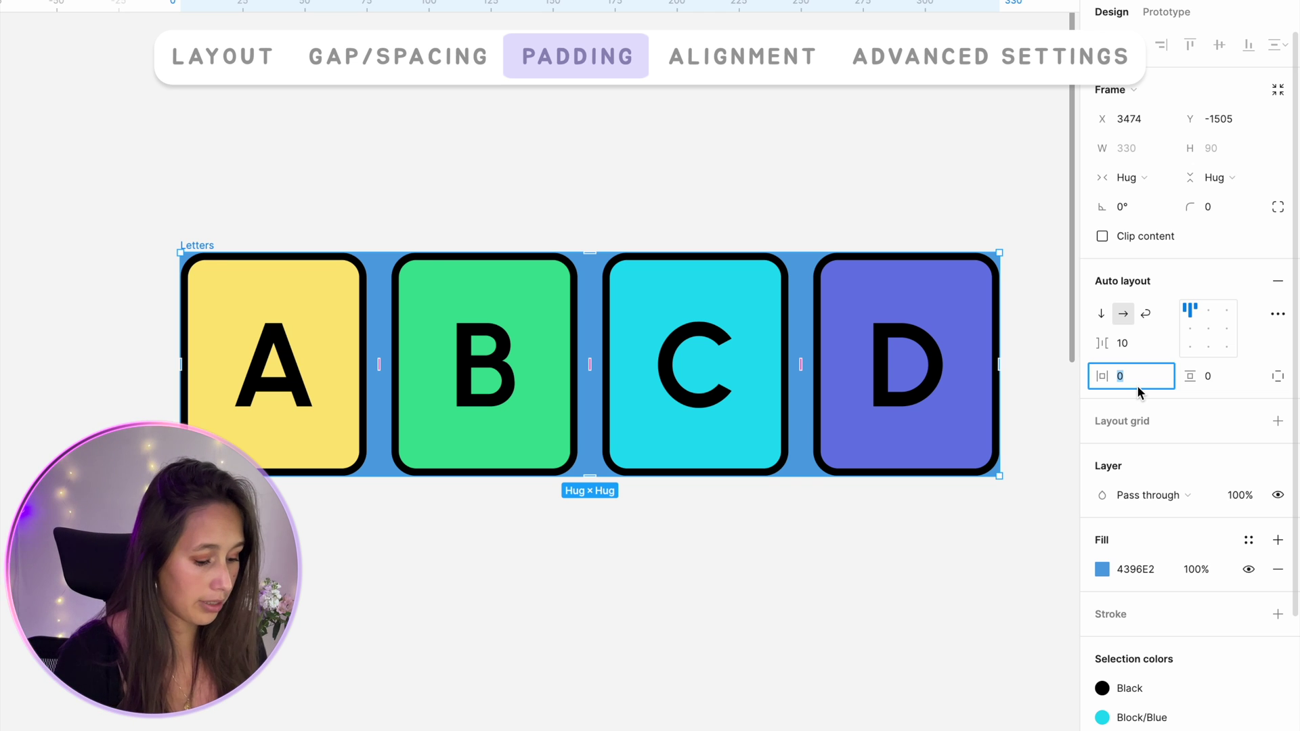
pyautogui.write('10')
pyautogui.press('Return')
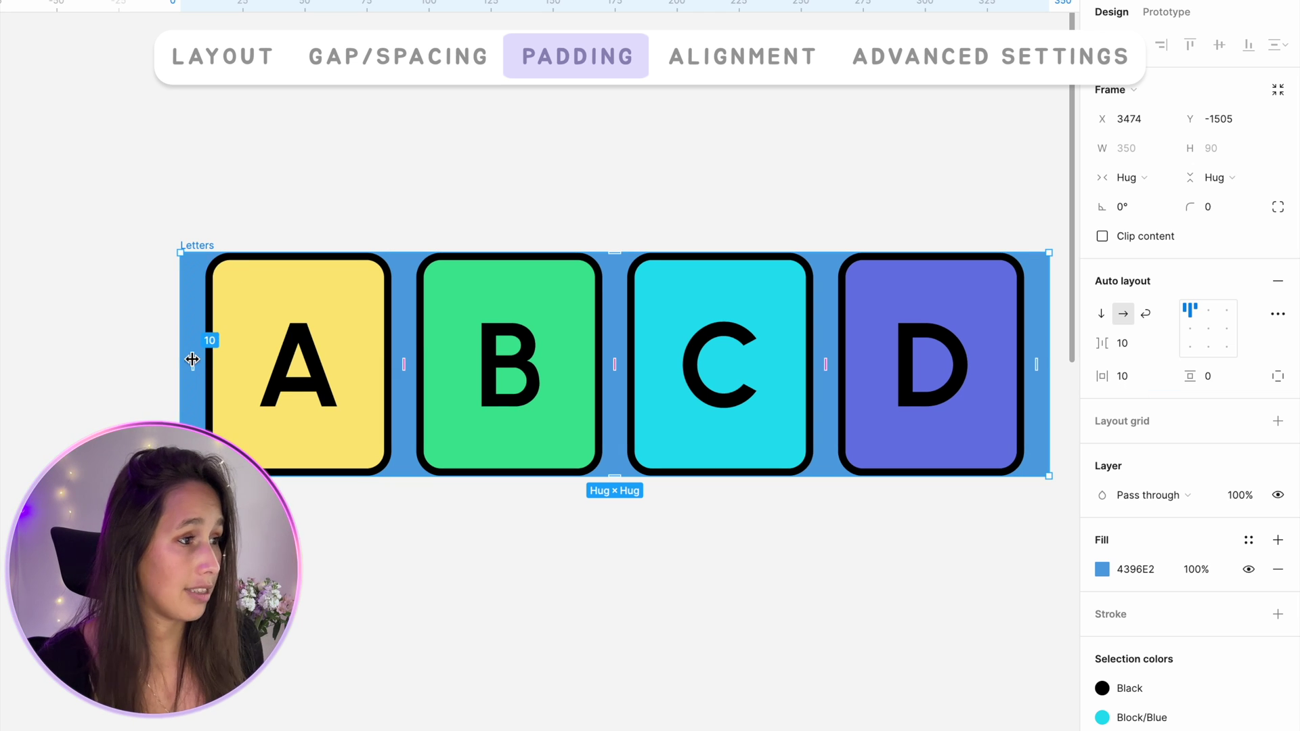
# Set the vertical padding of the Letters frame to 40, and undo a trial adjustment of the top padding on the canvas
pyautogui.scroll(5, 192, 359)
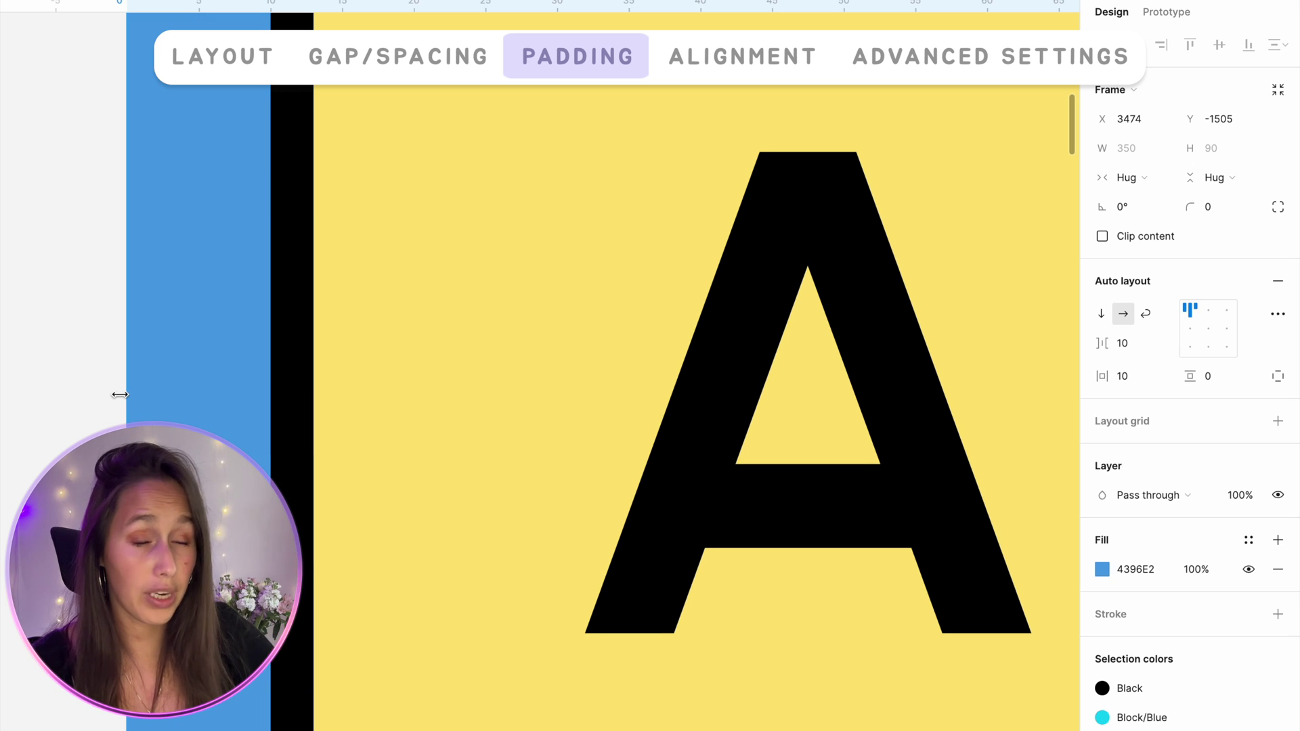
pyautogui.scroll(-2, 433, 390)
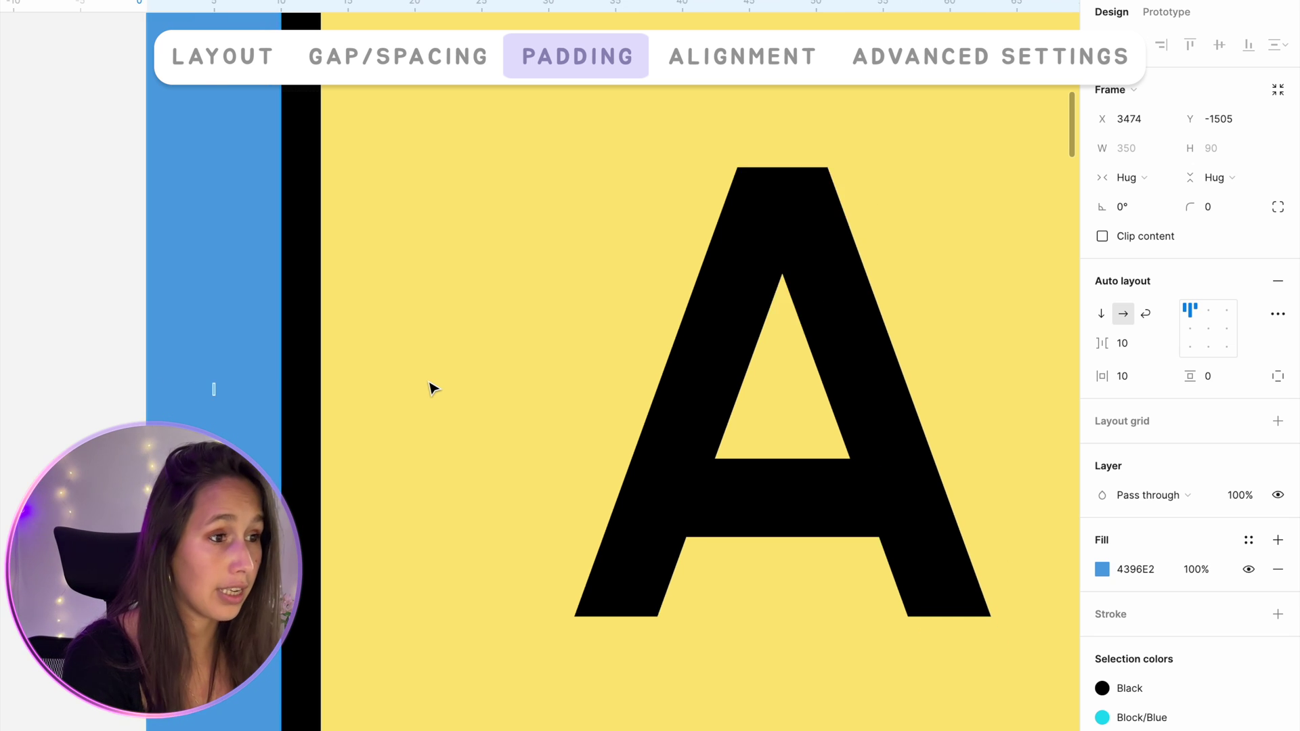
pyautogui.hscroll(10, 430, 386)
pyautogui.hscroll(10, 215, 432)
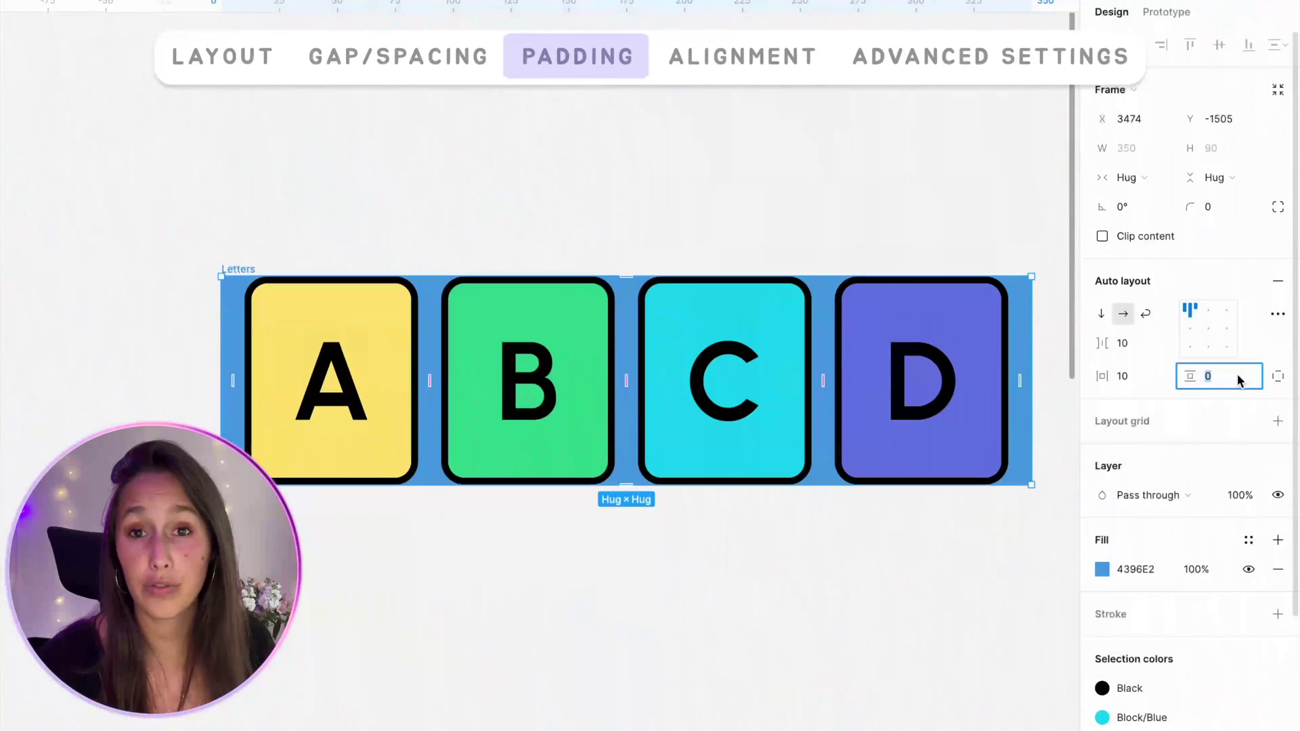
pyautogui.write('0')
pyautogui.press('Return')
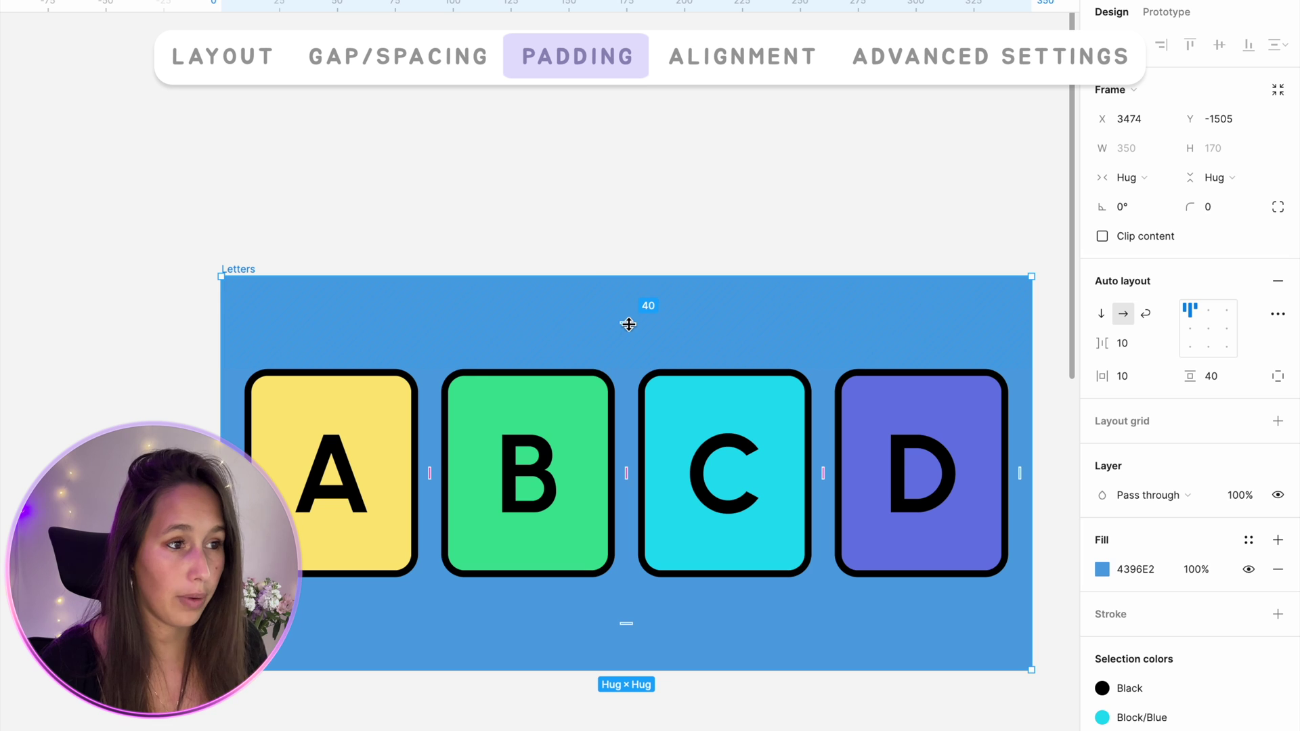
pyautogui.moveTo(627, 323)
pyautogui.mouseDown()
pyautogui.moveTo(628, 339)
pyautogui.moveTo(626, 313)
pyautogui.mouseUp()
pyautogui.hotkey('ctrl', 'z')
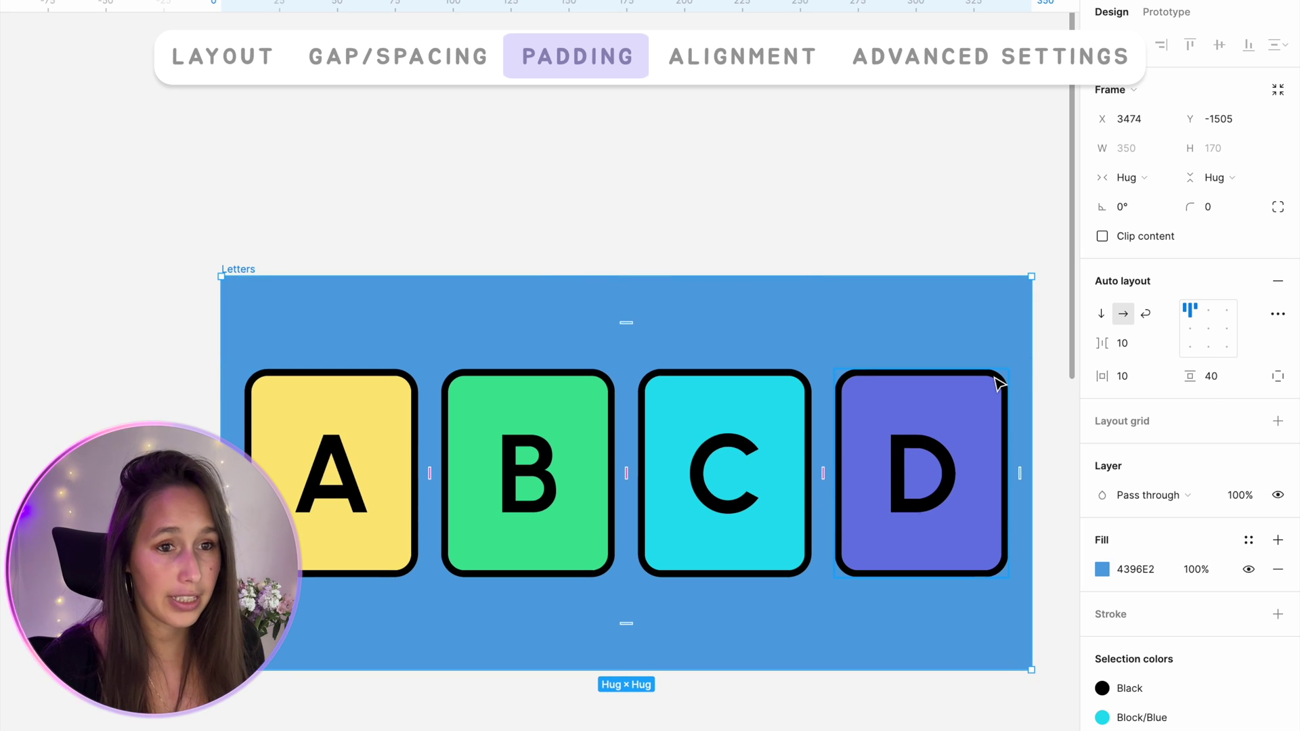
# Show the individual paddings of the Letters frame and set all four sides to 10 with one combined value
pyautogui.click(1278, 376)
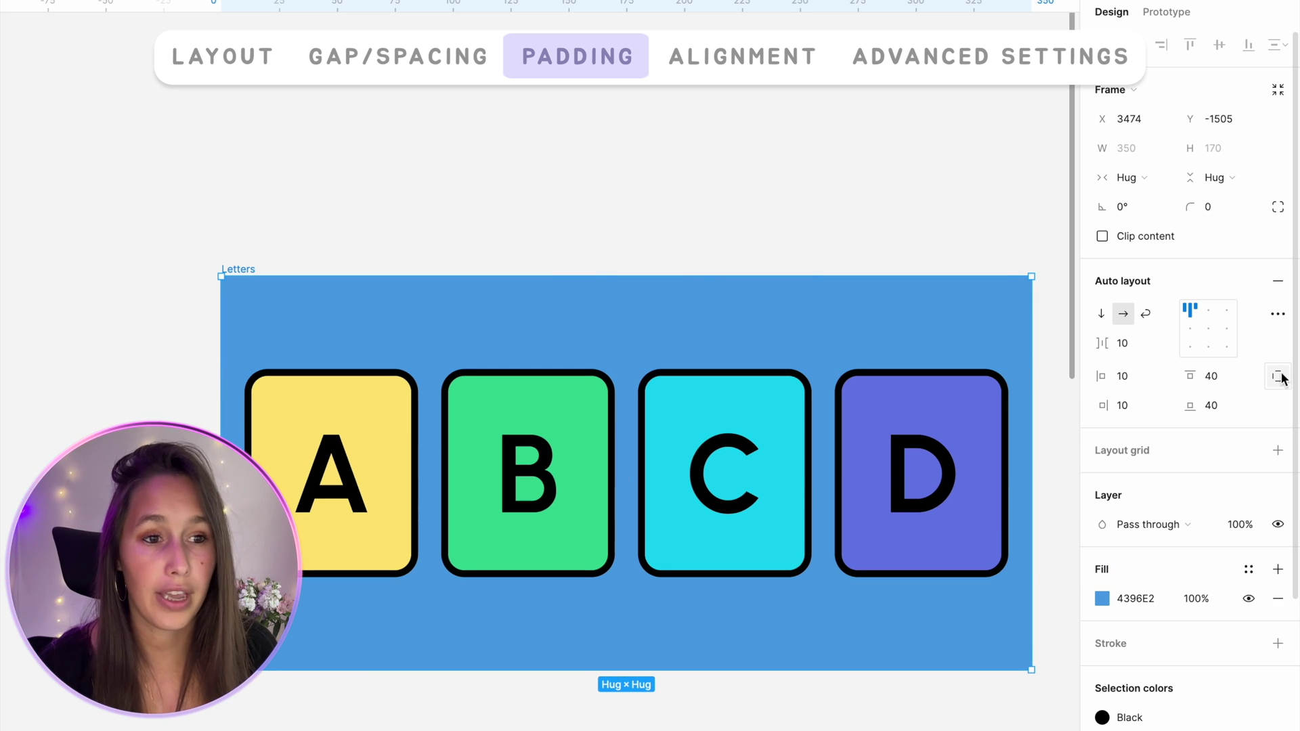
pyautogui.keyDown('super'); pyautogui.click(1140, 376); pyautogui.keyUp('super')
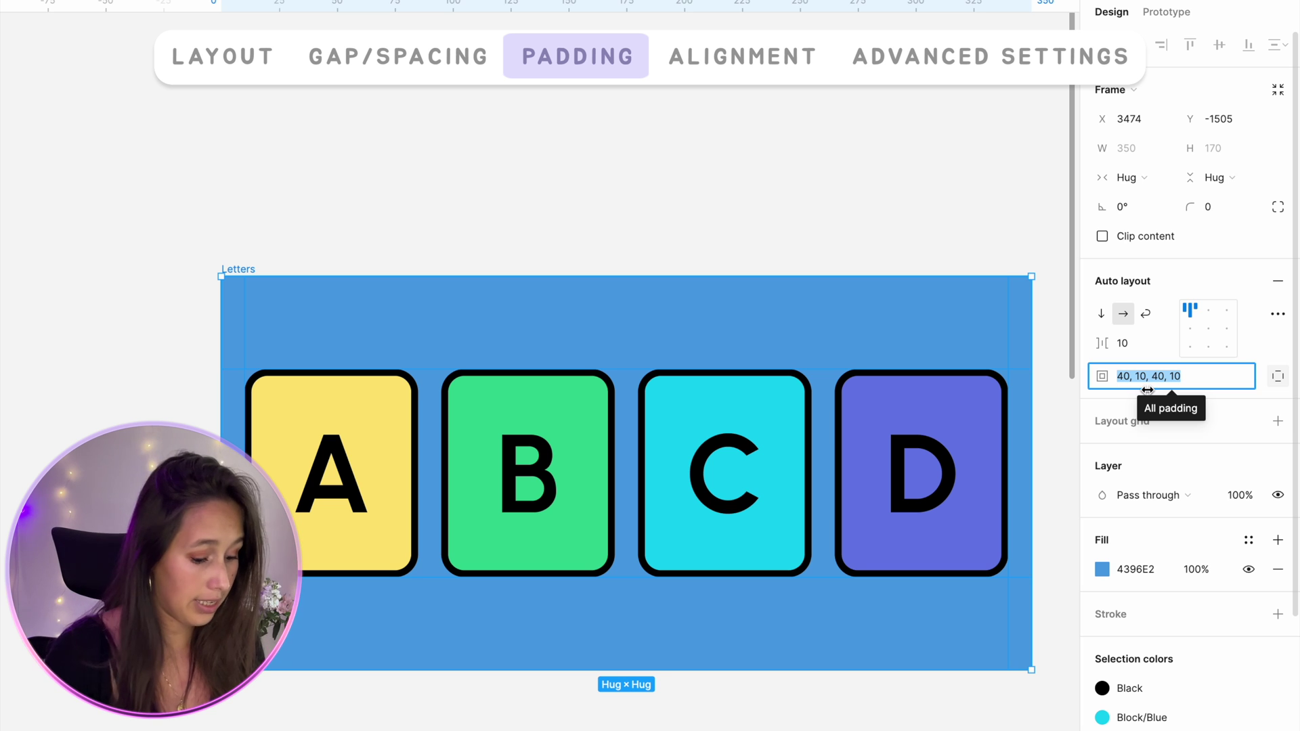
pyautogui.write('10')
pyautogui.press('Return')
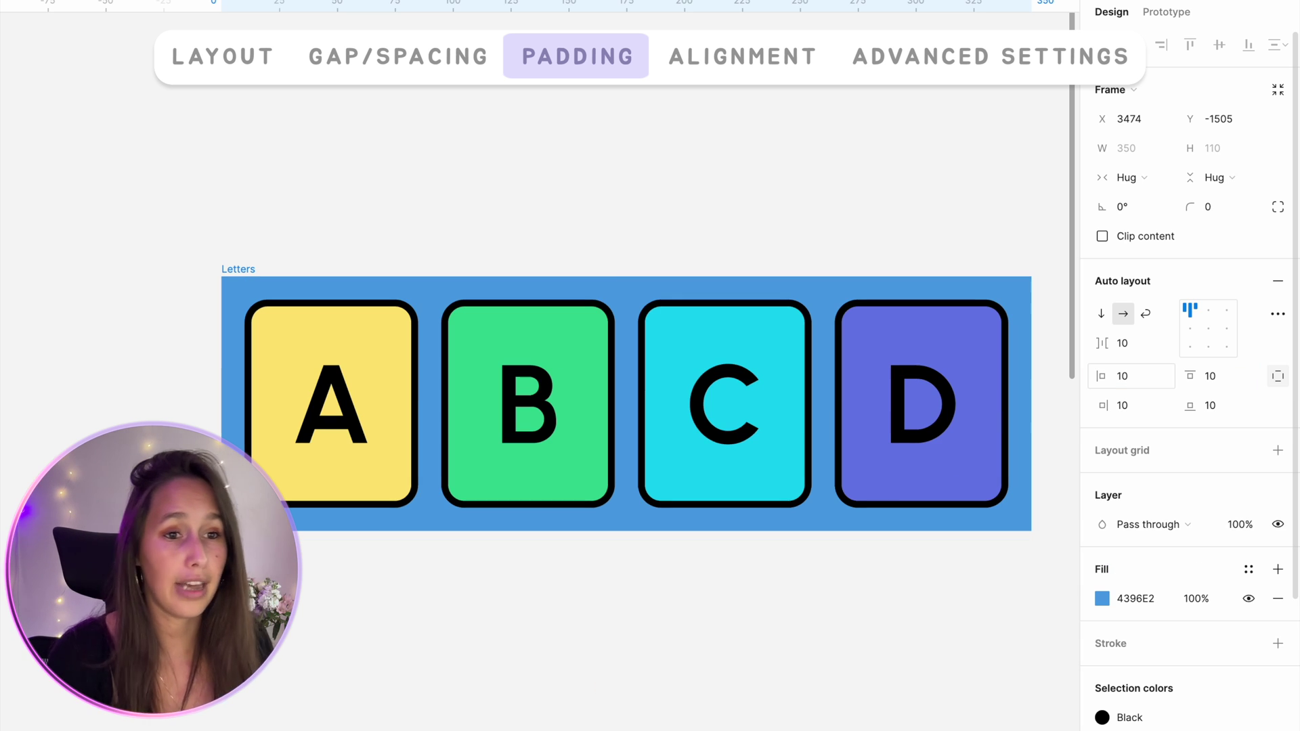
# Collapse the individual paddings and set the combined padding of the Letters frame to 0
pyautogui.click(1282, 376)
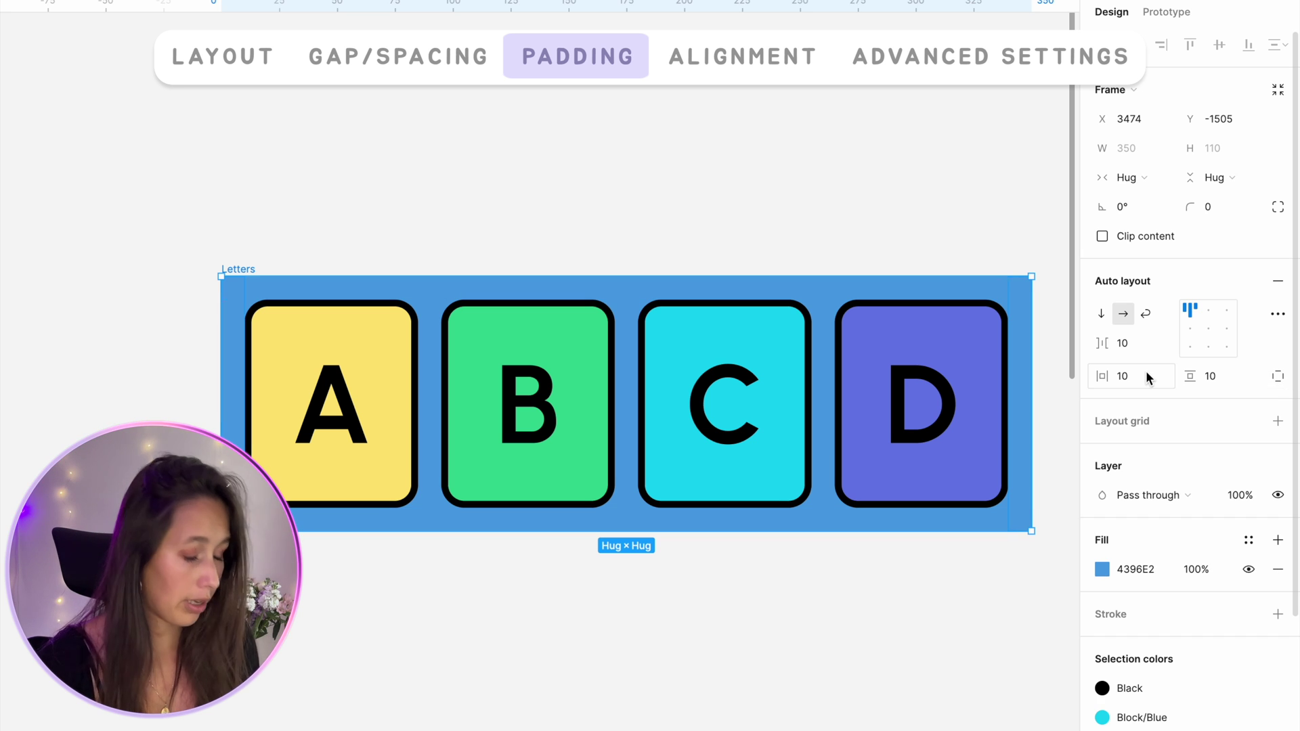
pyautogui.keyDown('super'); pyautogui.click(1146, 377); pyautogui.keyUp('super')
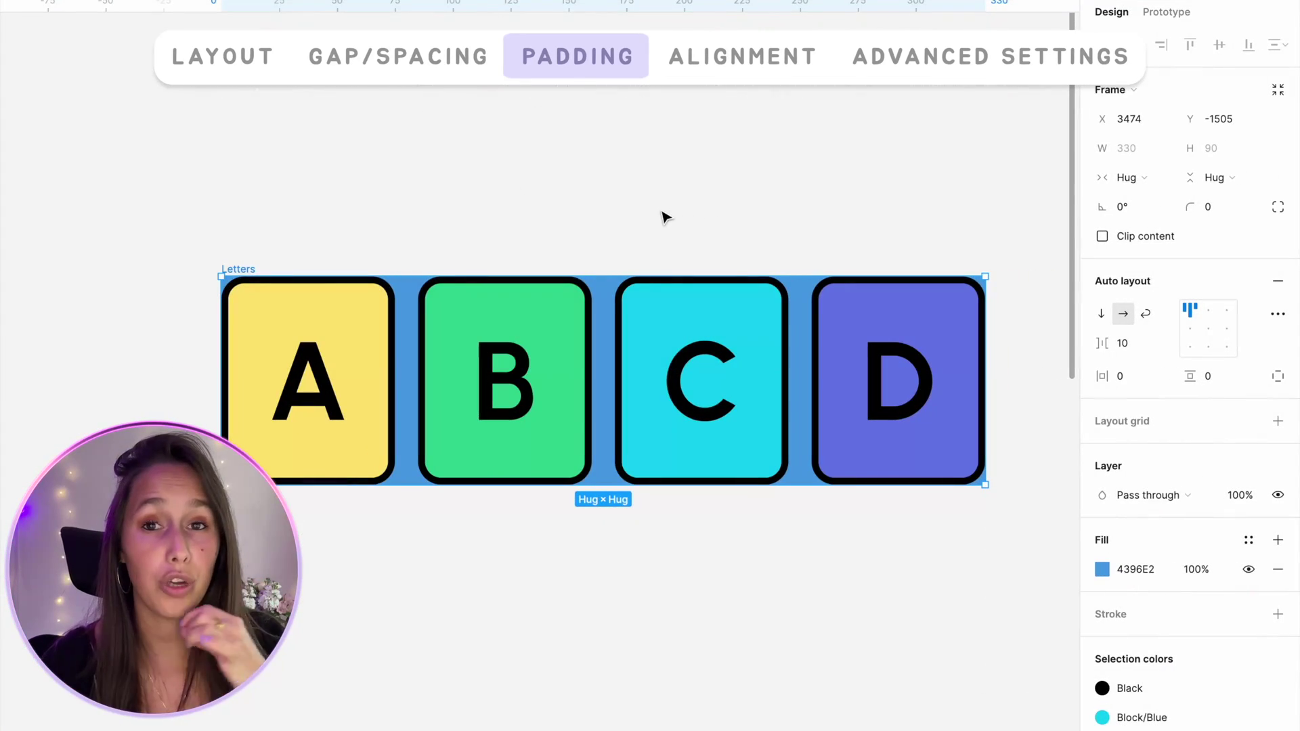
# Enlarge the Letters frame to a fixed size of about 509 × 304
pyautogui.hscroll(5, 755, 217)
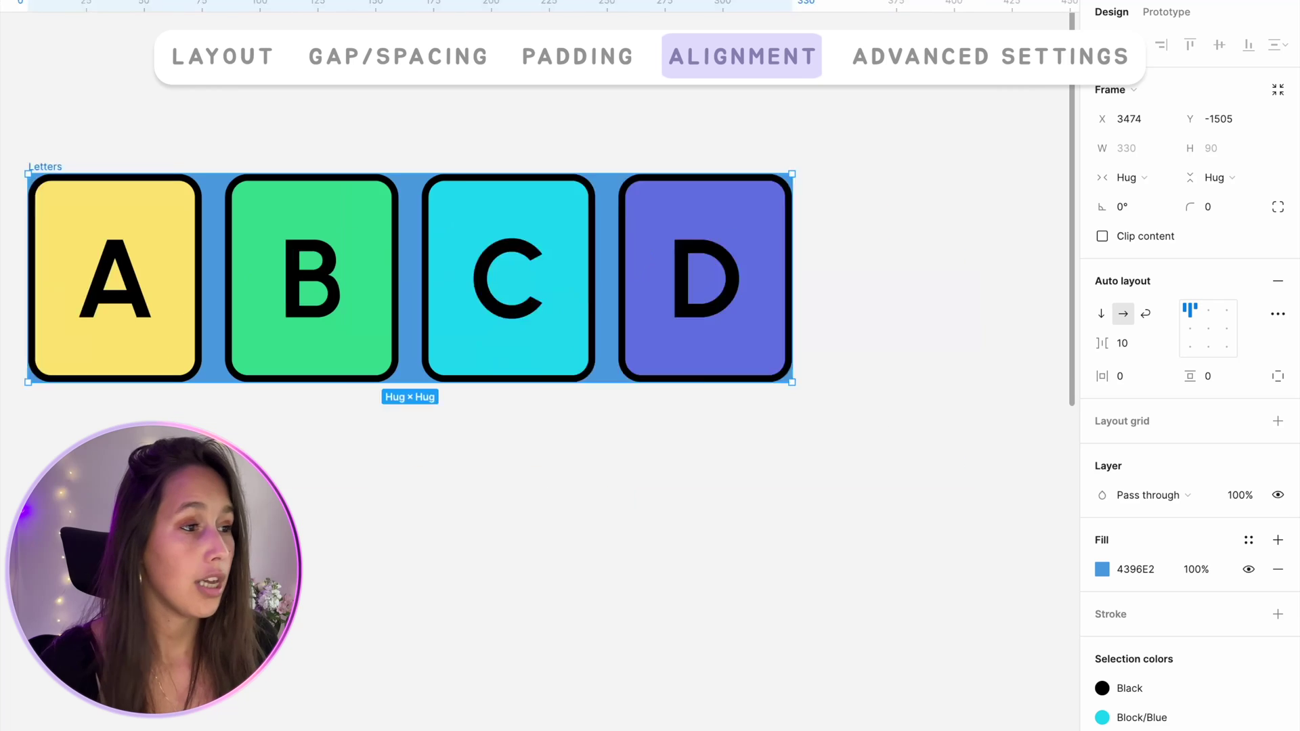
pyautogui.scroll(-2, 644, 324)
pyautogui.moveTo(634, 311); pyautogui.dragTo(972, 715)
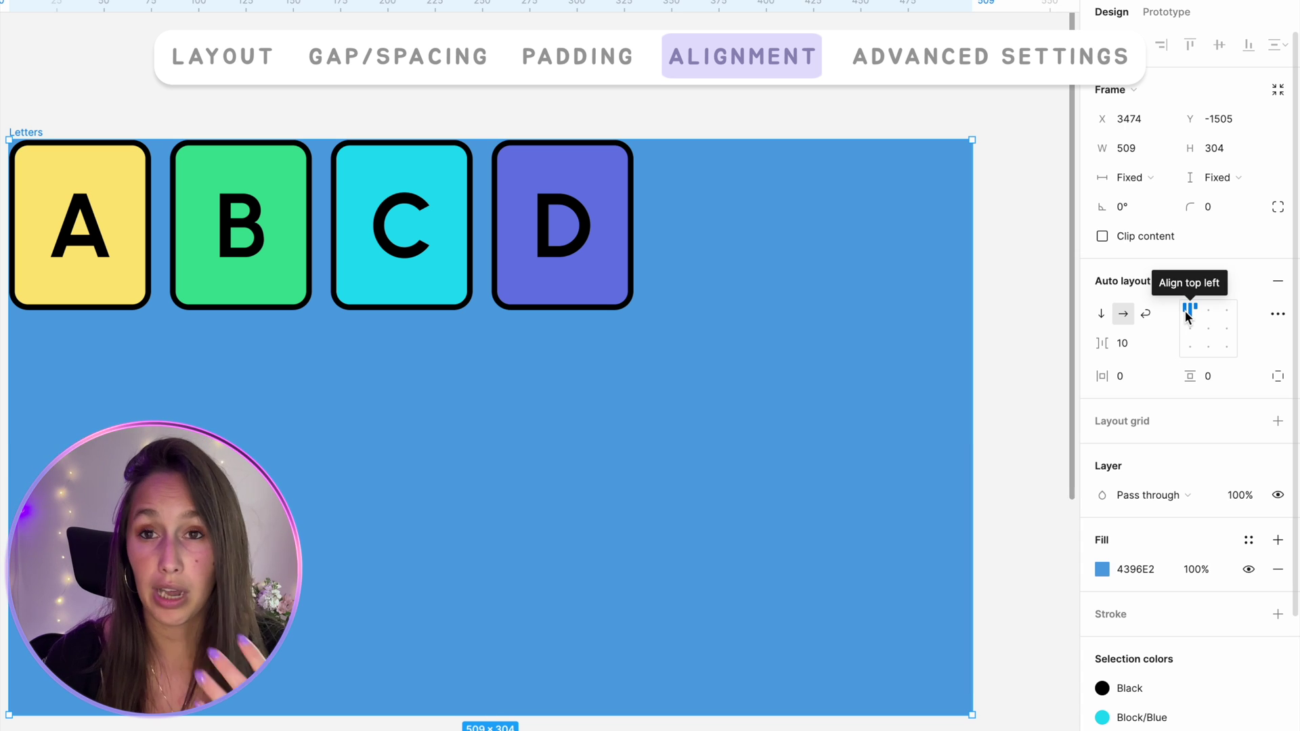
# Try several alignments of the cards in the Letters frame, including bottom right, right centre, top right and bottom left
pyautogui.click(1227, 348)
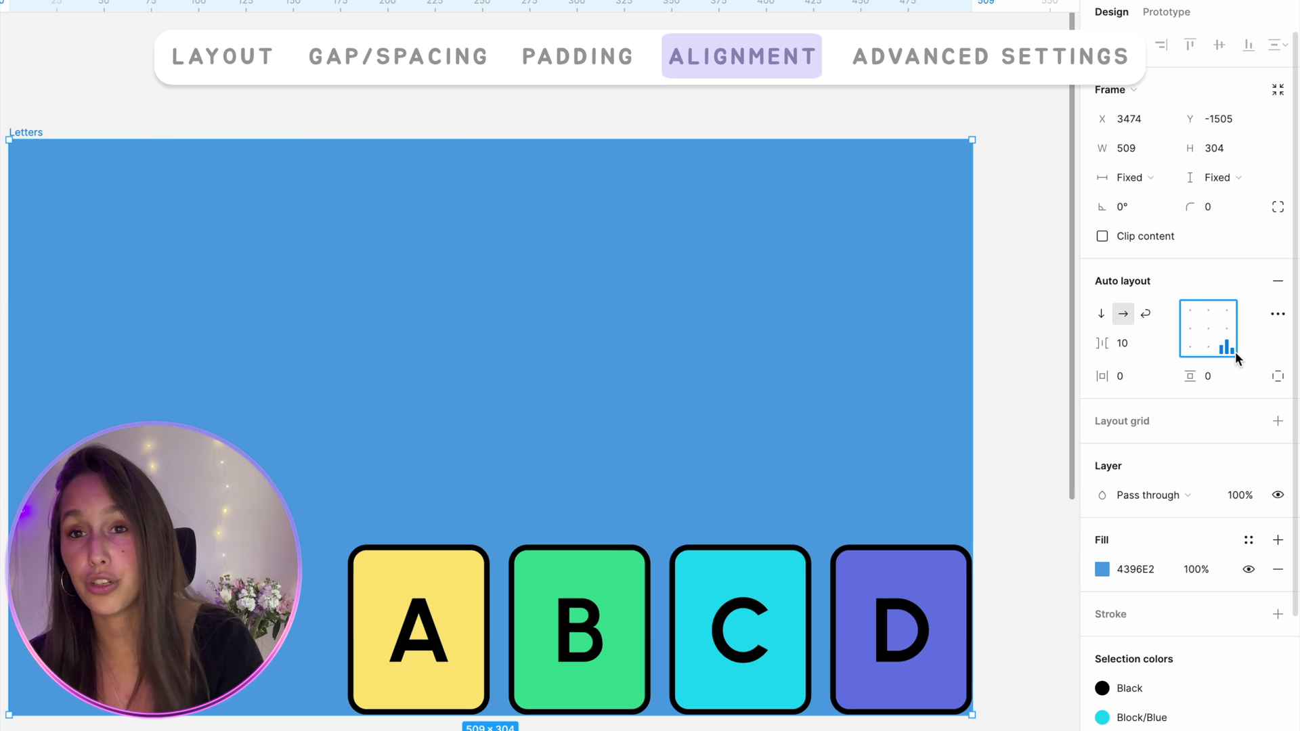
pyautogui.click(1212, 328)
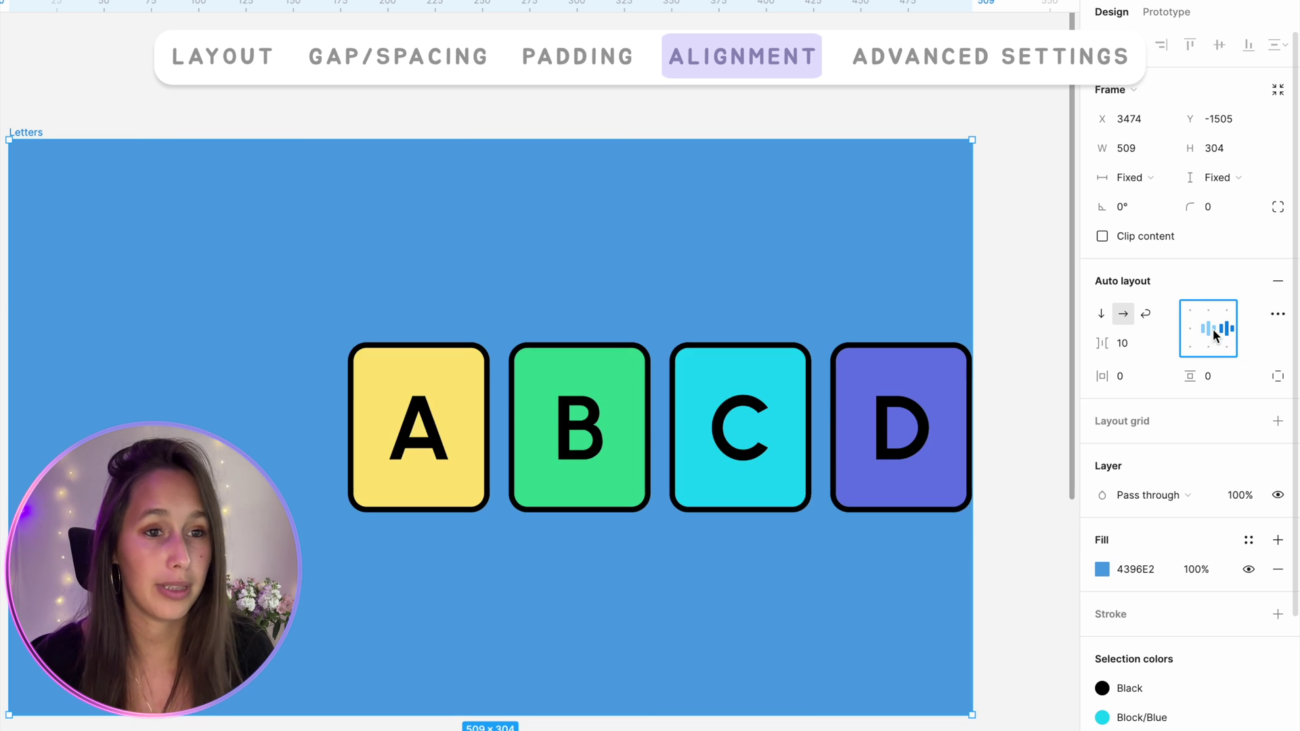
pyautogui.click(1228, 313)
pyautogui.click(1186, 349)
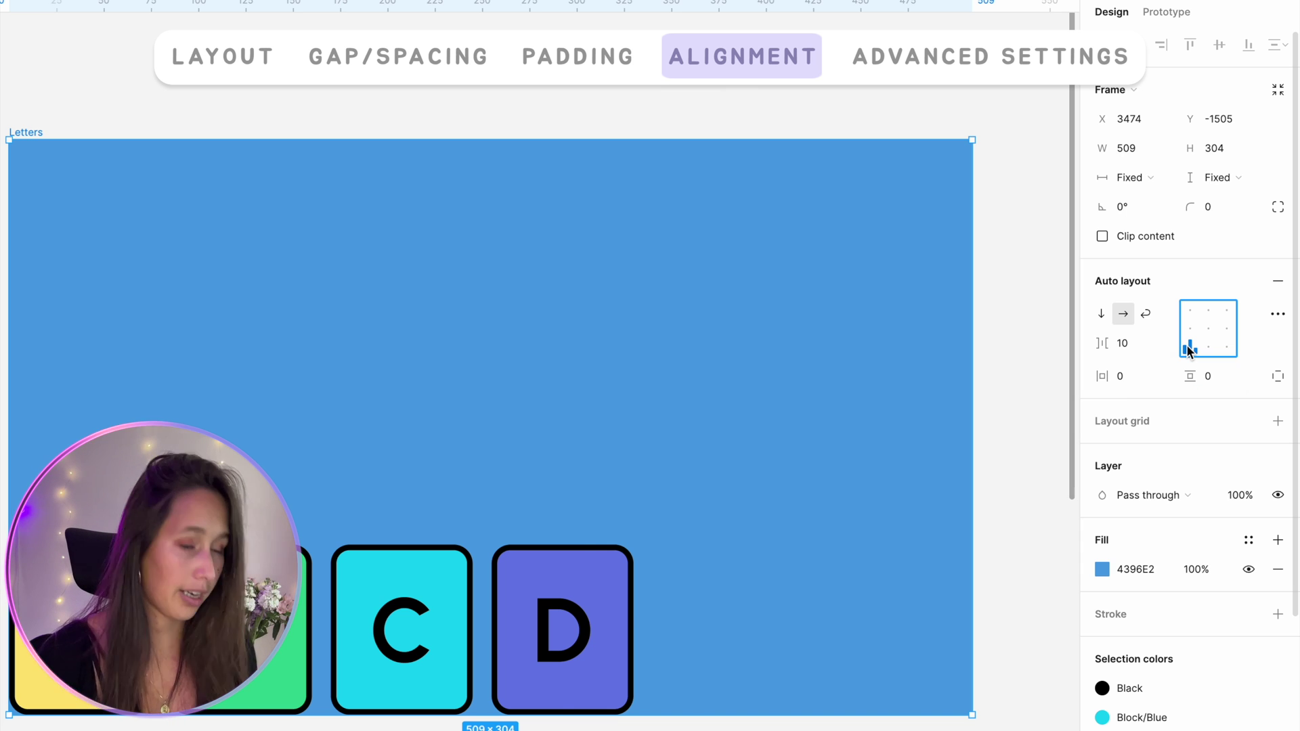
# Try Auto spacing with the cards aligned top and middle, and finish with a gap of 10 and centre alignment
pyautogui.doubleClick(1187, 344)
pyautogui.click(1208, 330)
pyautogui.click(1216, 311)
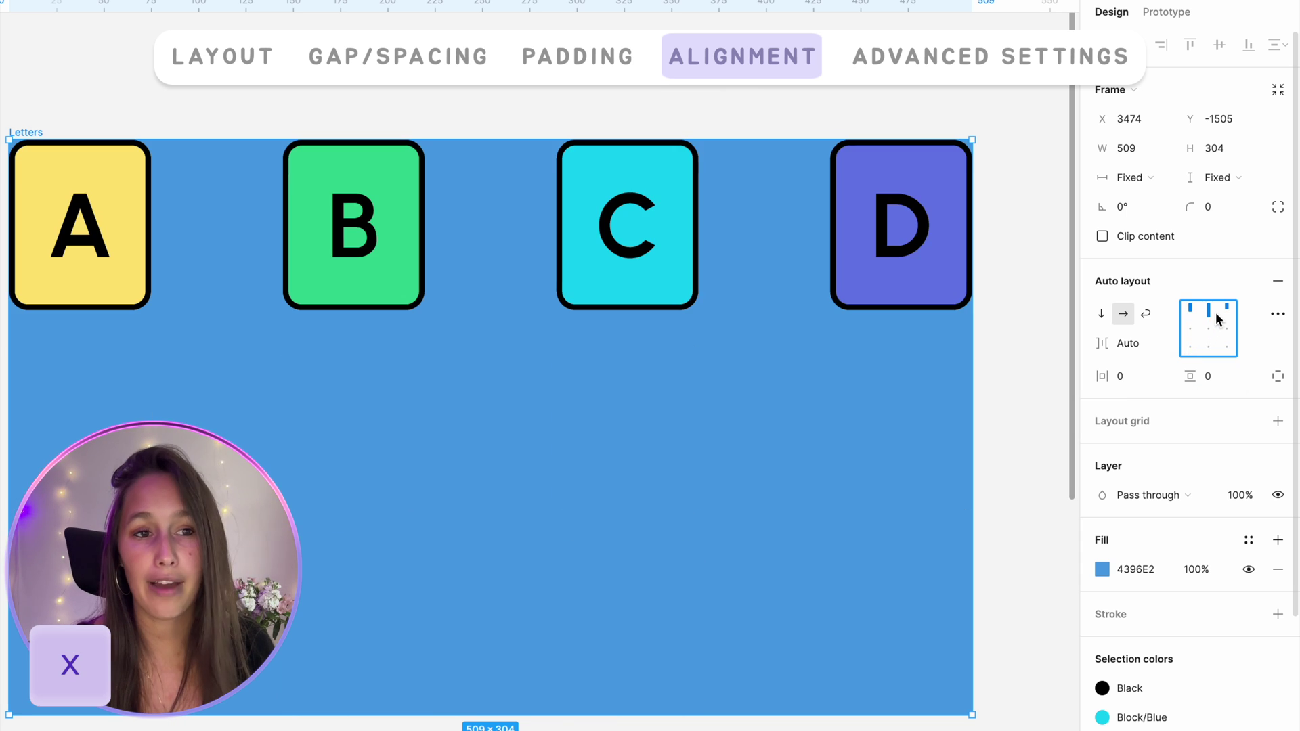
pyautogui.click(1213, 329)
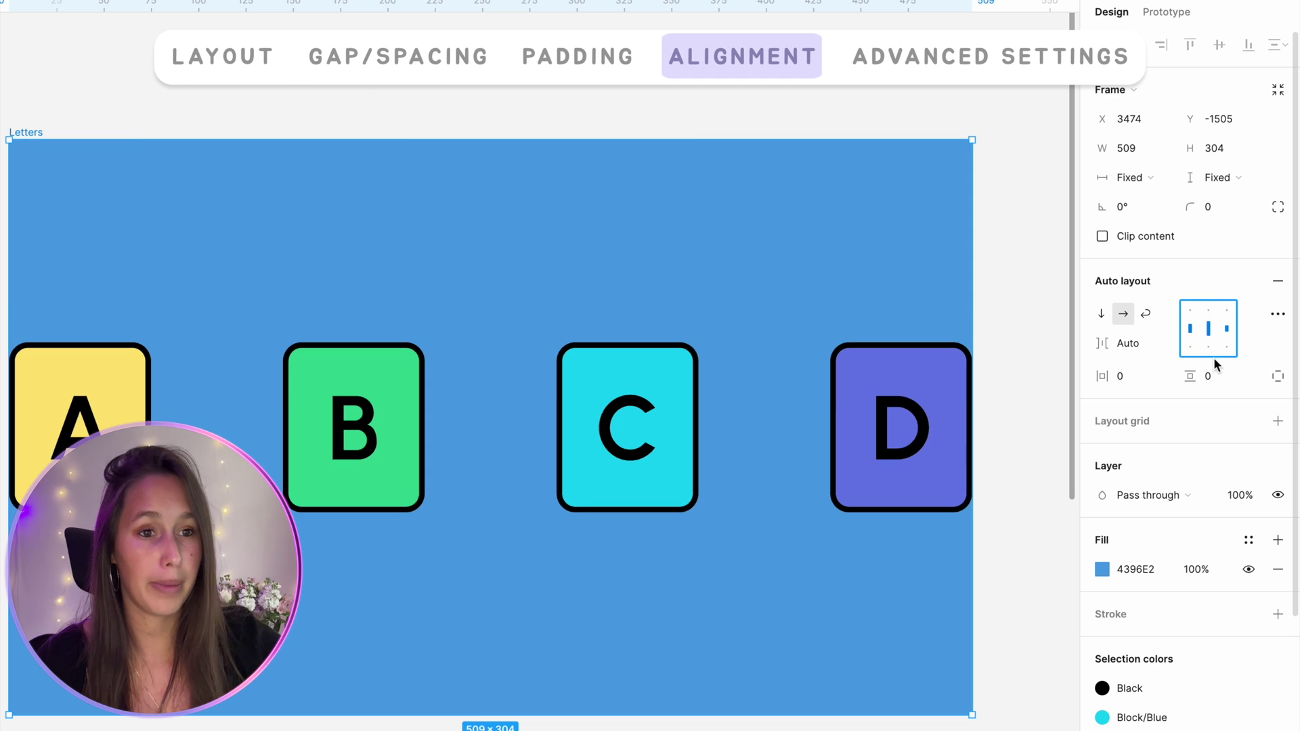
pyautogui.click(1215, 348)
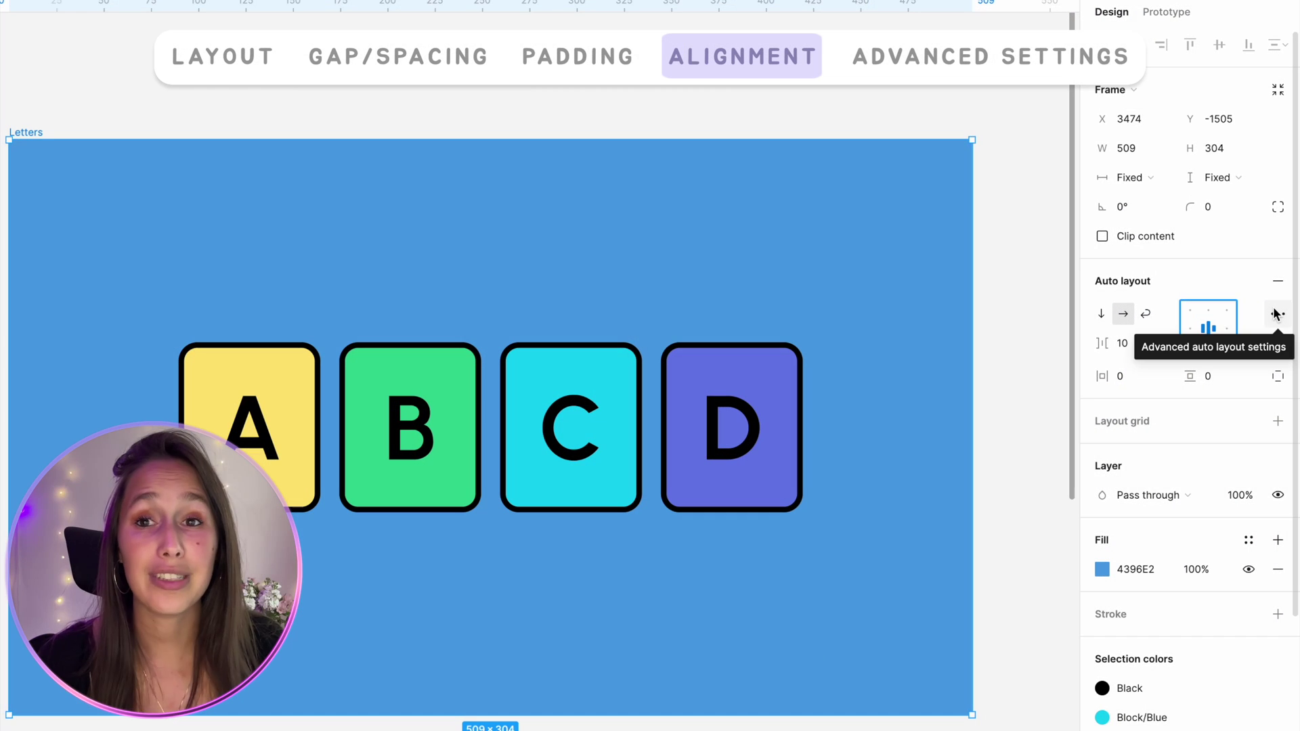
# Preview the Strokes option in the advanced auto layout settings and set the gap between the cards to -25
pyautogui.click(1276, 313)
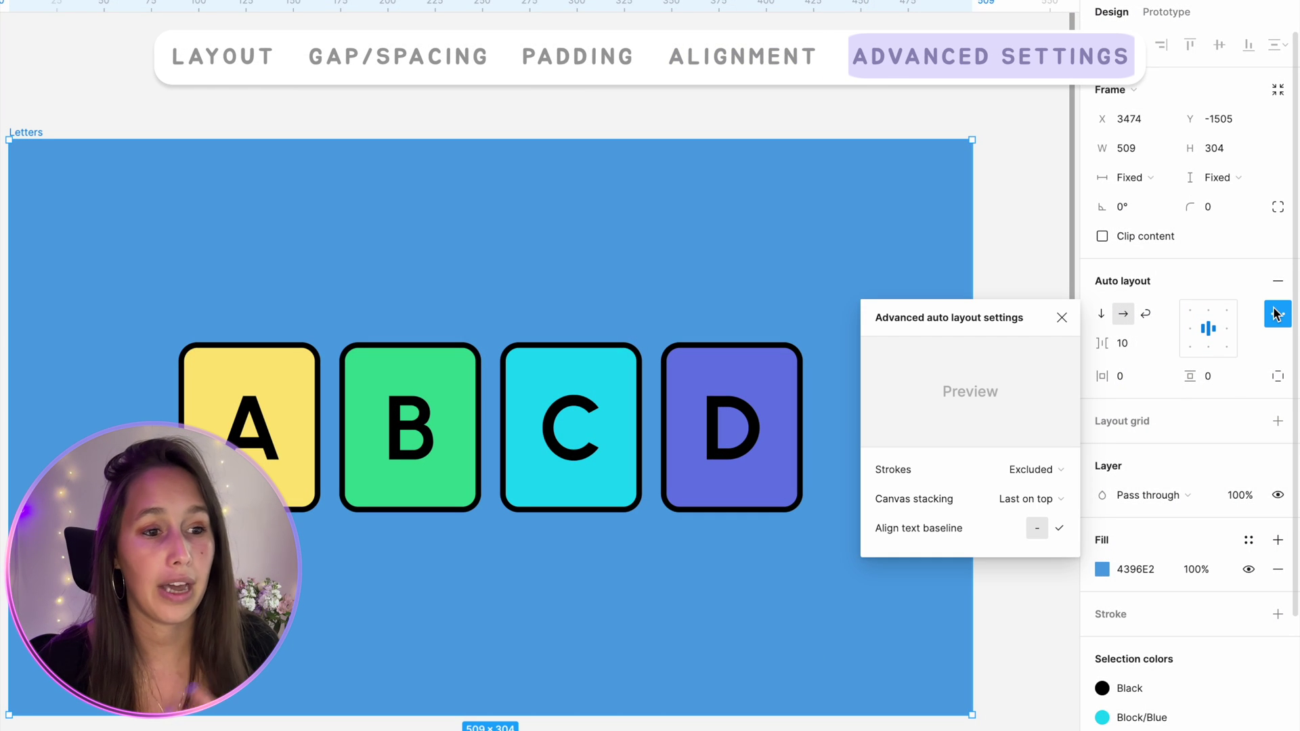
pyautogui.moveTo(1030, 470)
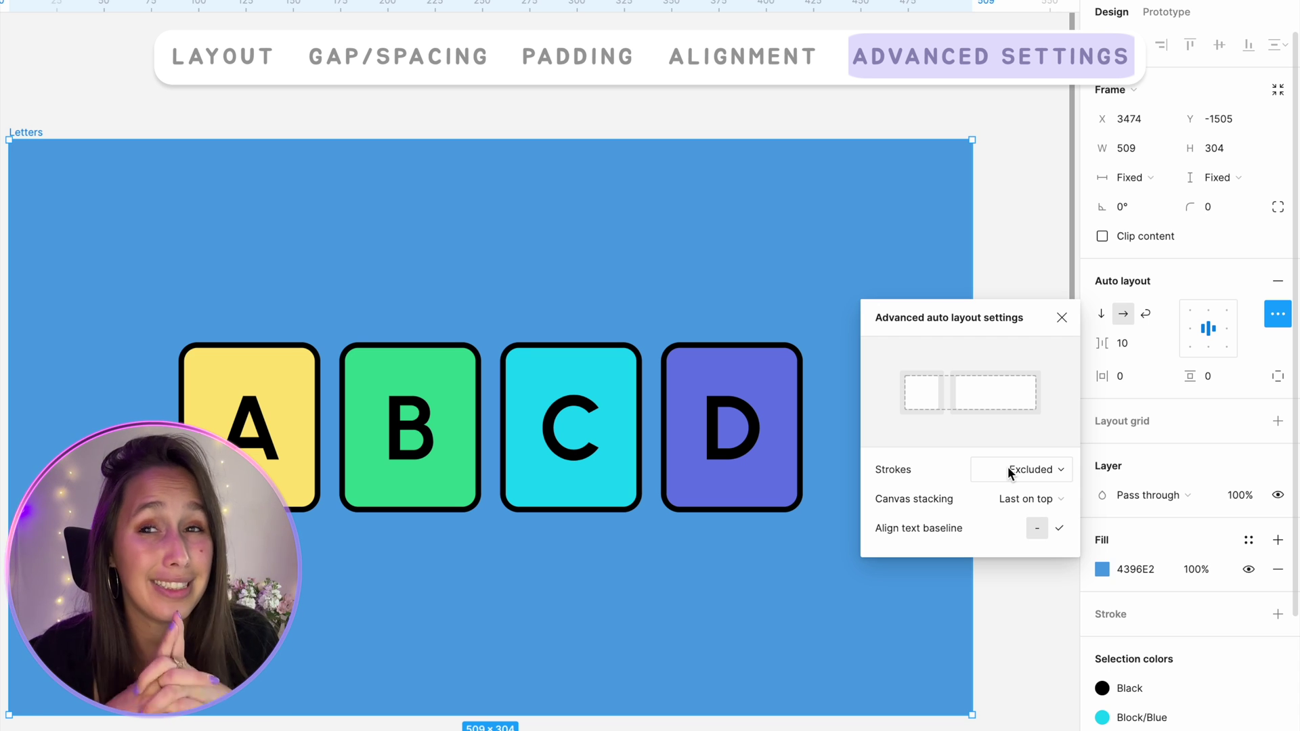
pyautogui.click(1144, 347)
pyautogui.write('-25')
pyautogui.press('Return')
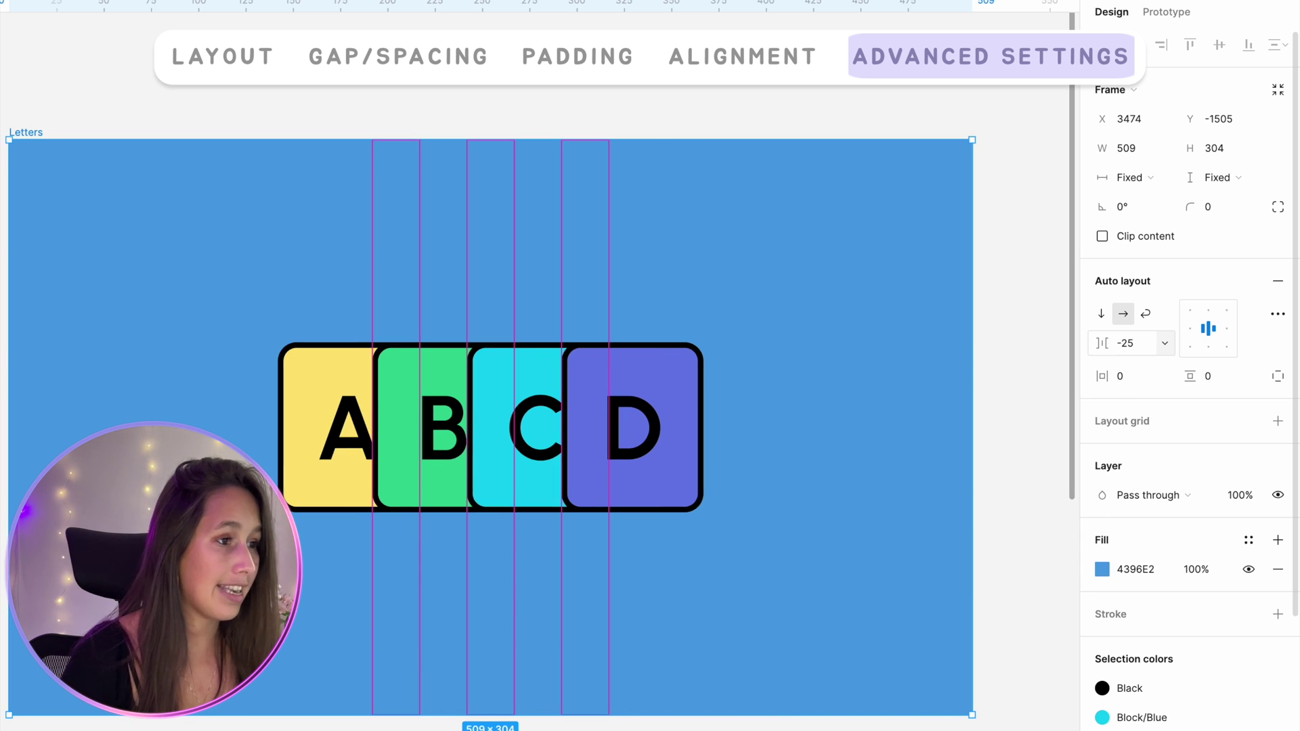
# Switch the canvas stacking of the overlapping cards to First on top and back to Last on top
pyautogui.scroll(5, 314, 488)
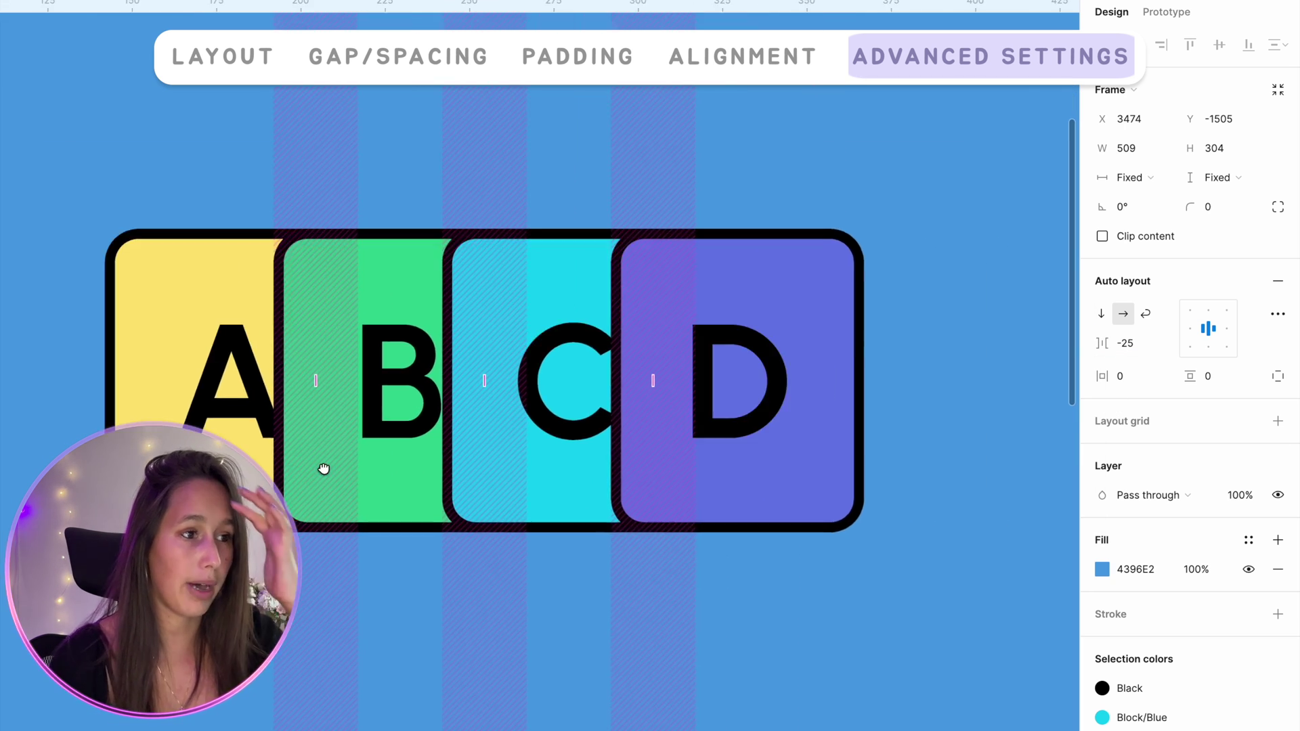
pyautogui.click(1278, 314)
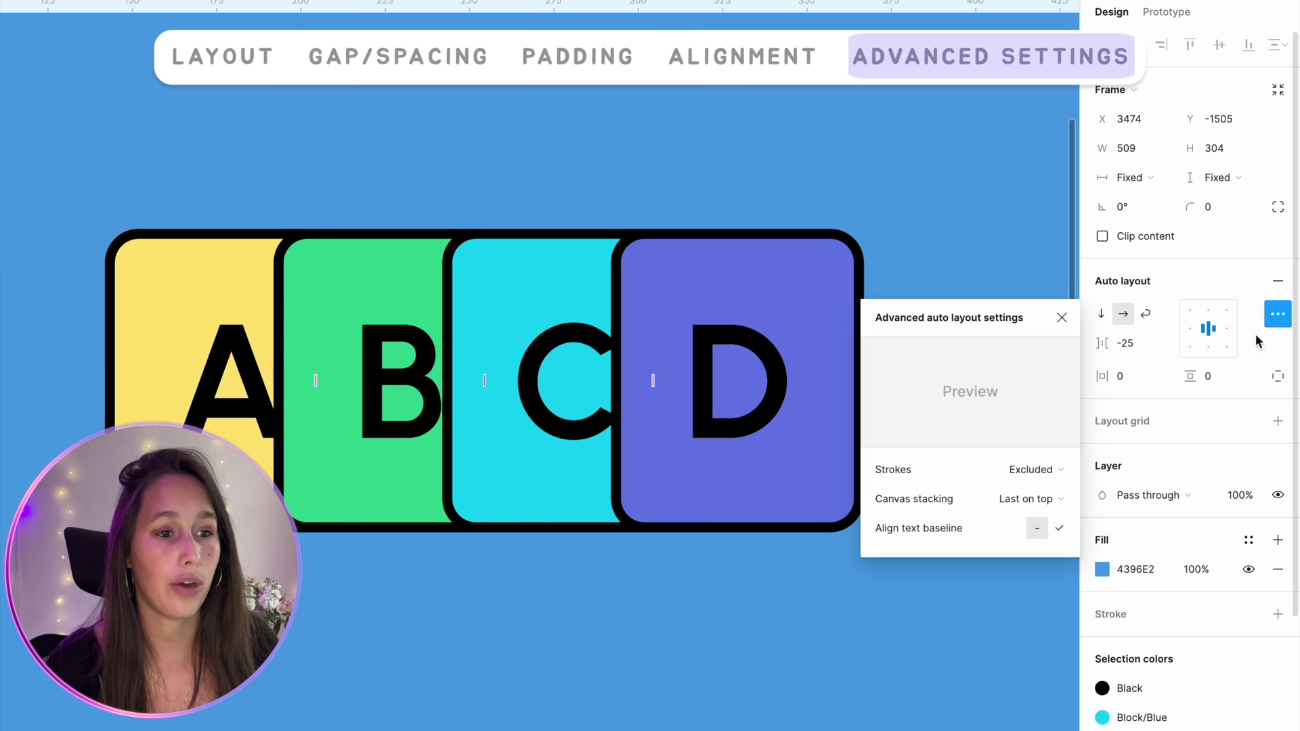
pyautogui.click(1016, 500)
pyautogui.click(1014, 475)
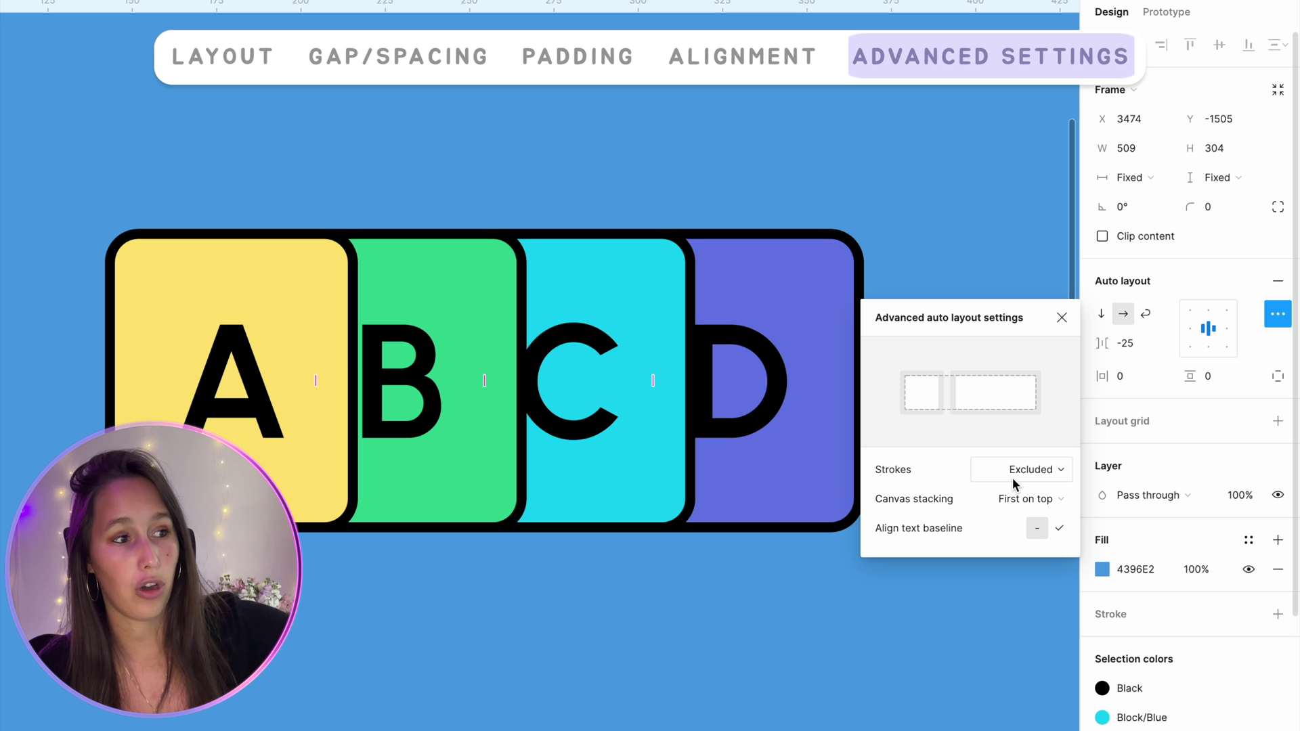
pyautogui.click(1016, 500)
pyautogui.click(1015, 520)
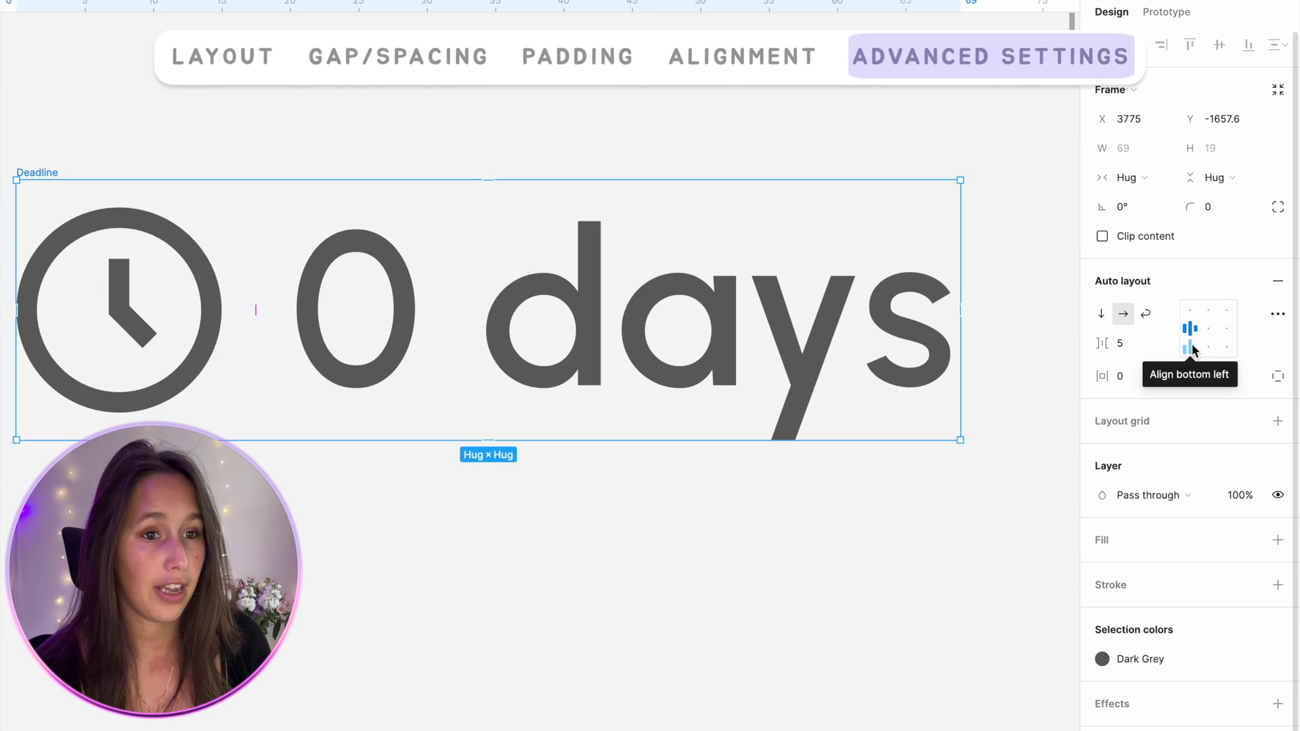
# Try top left alignment on the Deadline frame's clock icon and text, and restore left centre alignment
pyautogui.click(1190, 310)
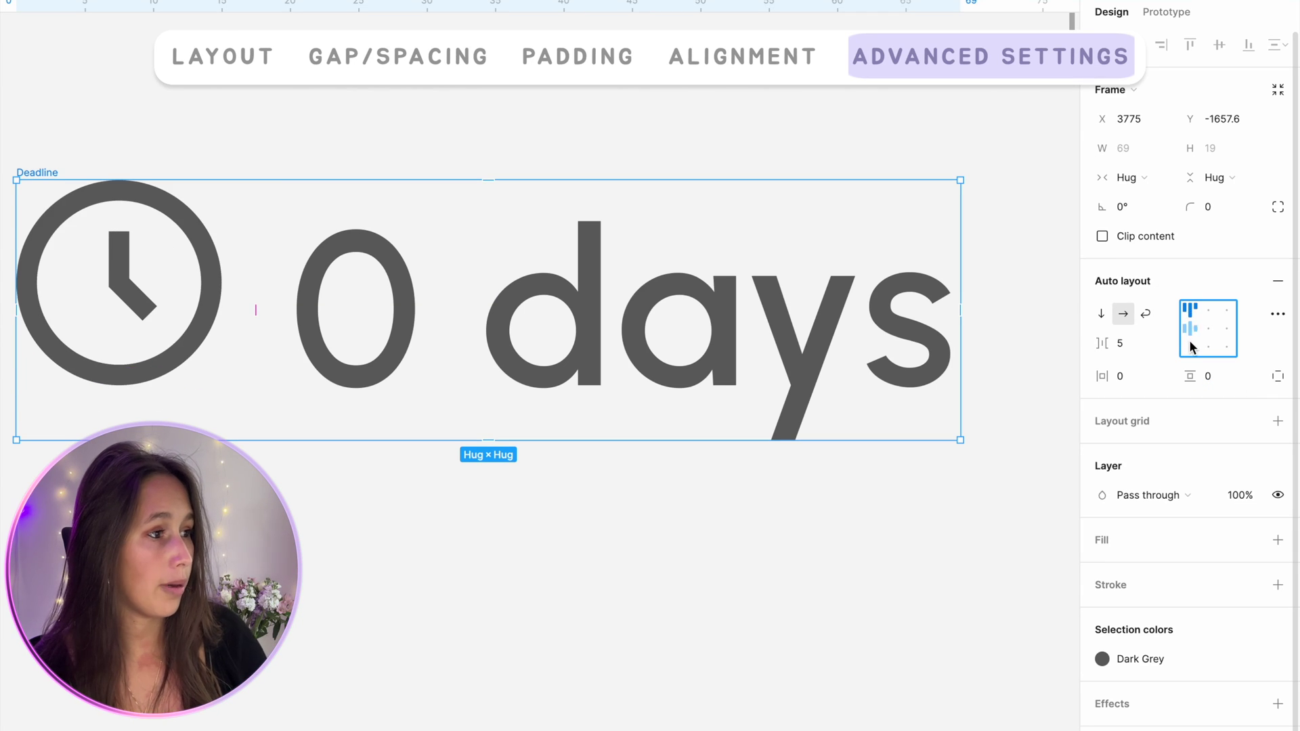
pyautogui.click(1191, 328)
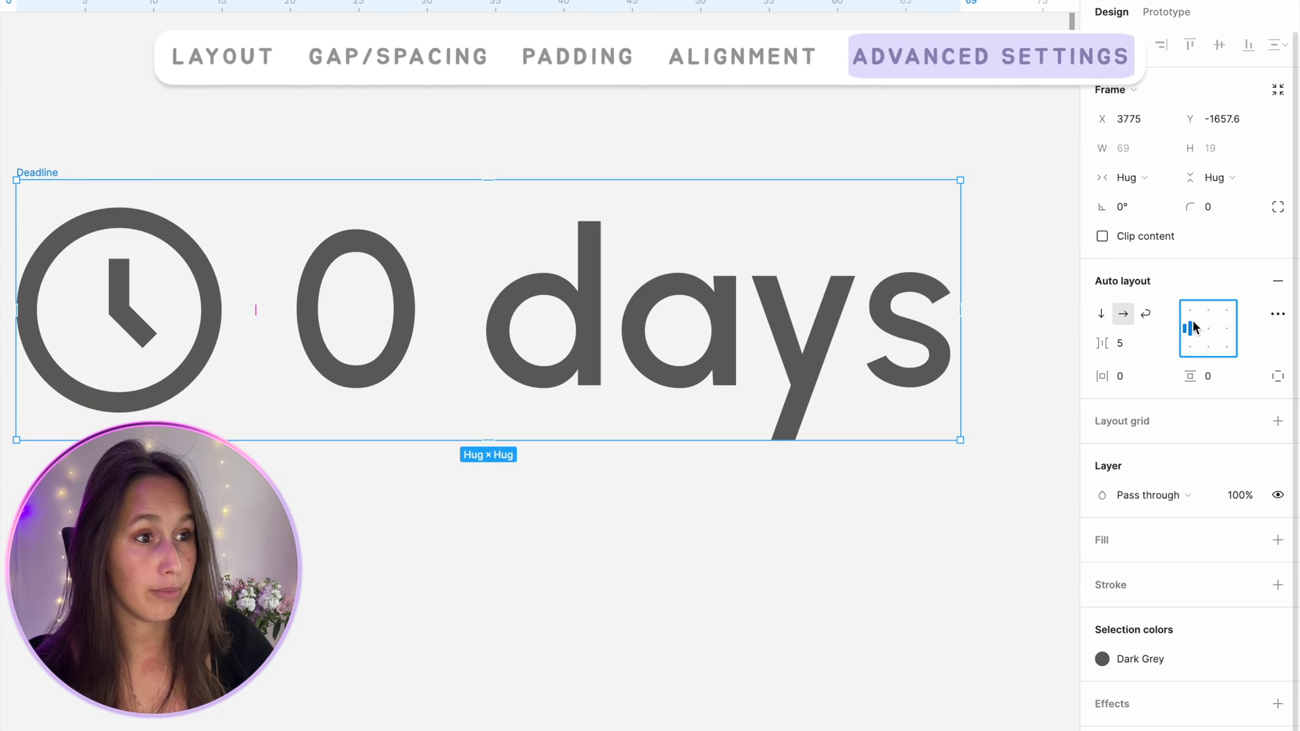
# Turn on Align text baseline for the Deadline frame in the advanced auto layout settings
pyautogui.click(923, 334)
pyautogui.press('Escape')
pyautogui.click(1278, 313)
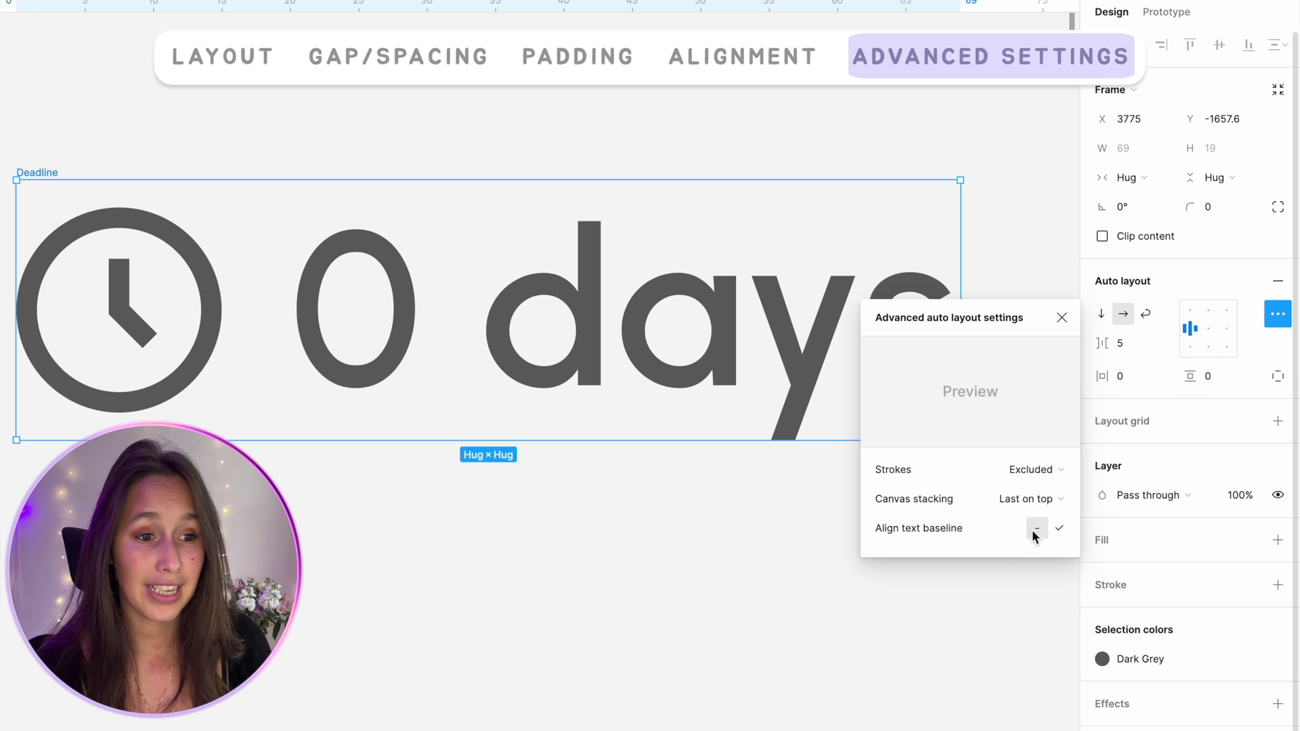
pyautogui.click(1058, 529)
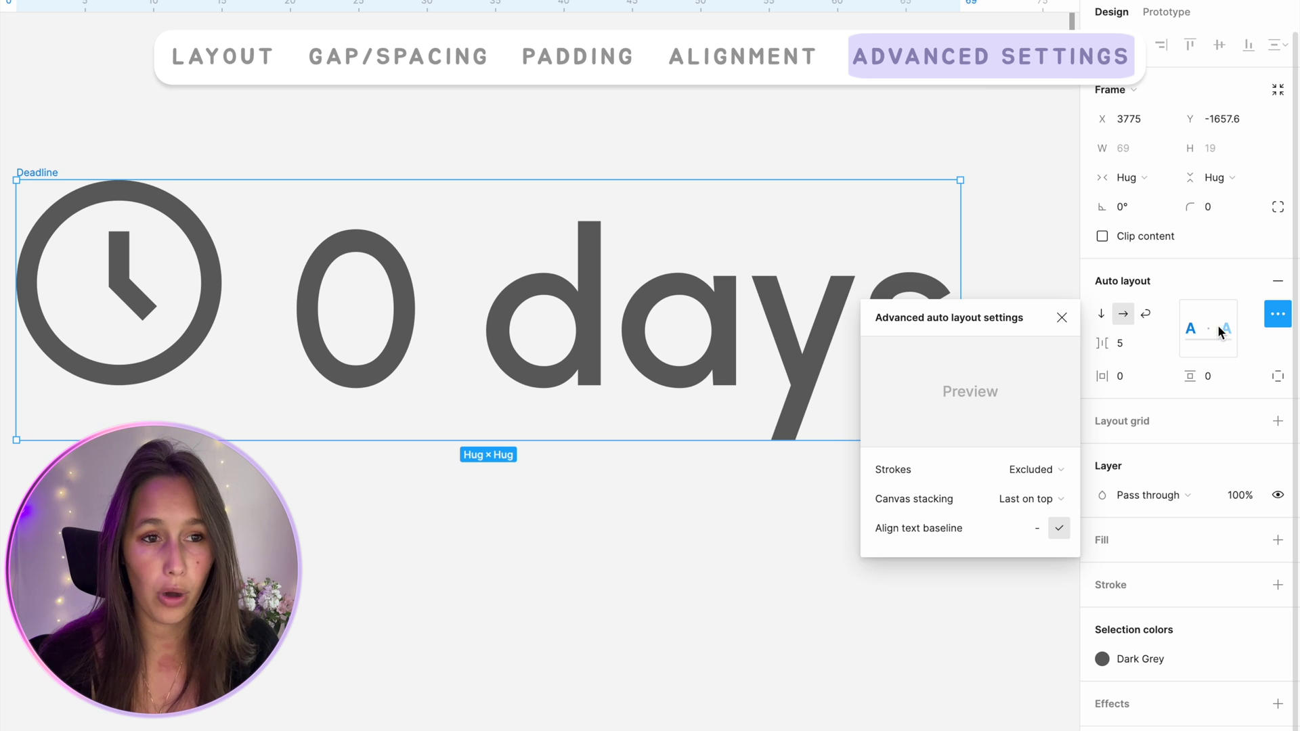
pyautogui.press('Escape')
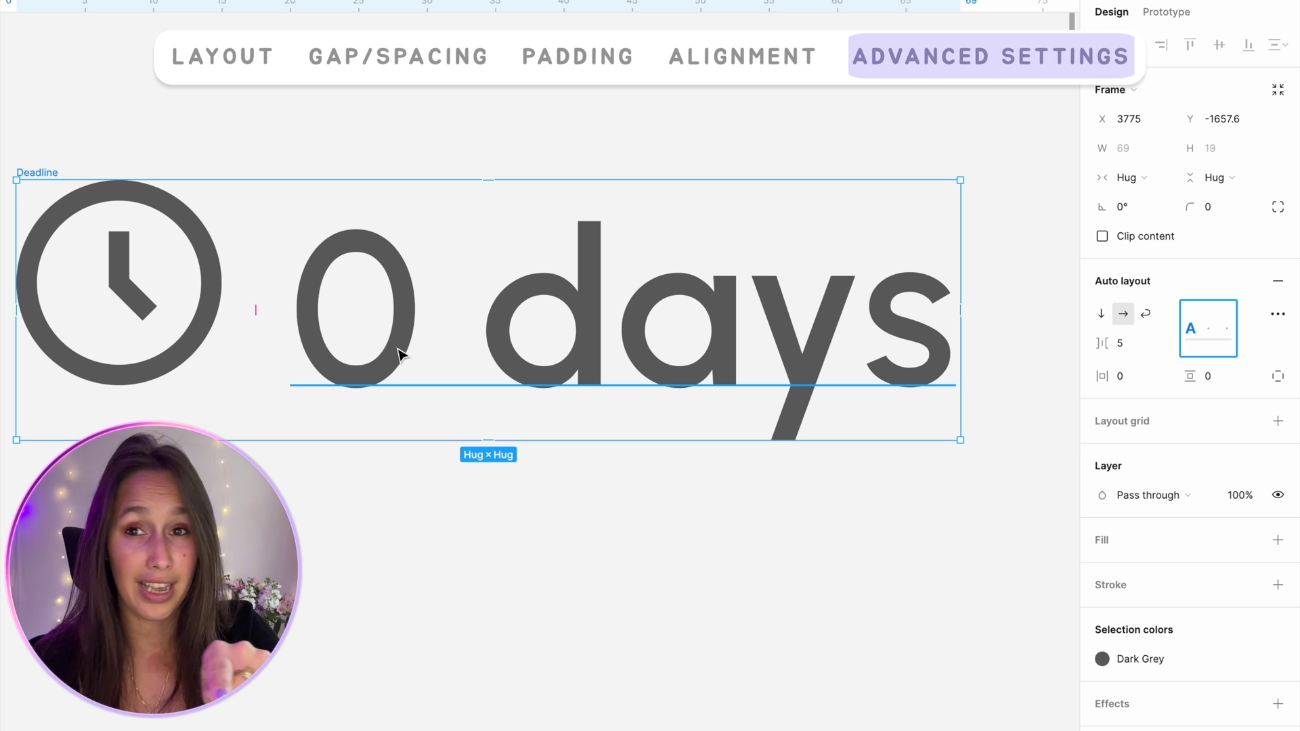
# Add a grey rectangle between the Deadline frame's clock icon and text, and shrink it to about 17 × 17
pyautogui.click(138, 373)
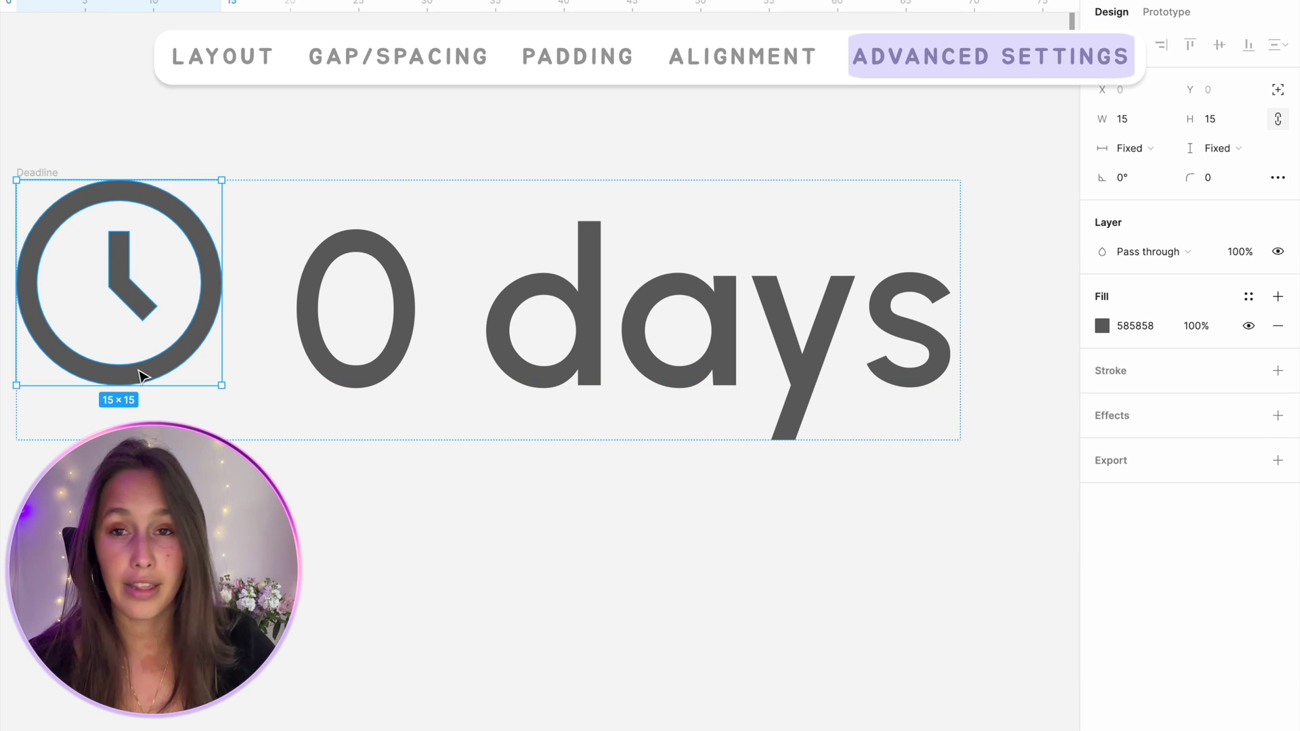
pyautogui.click(255, 435)
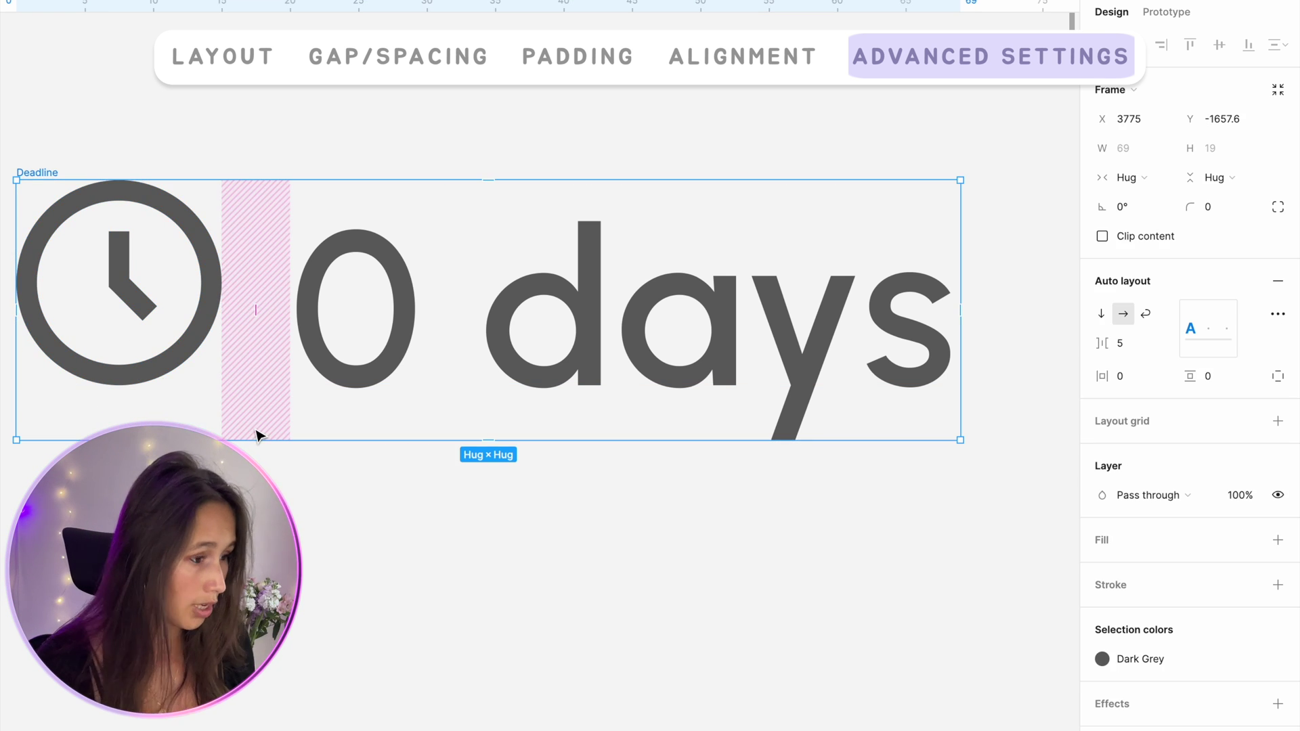
pyautogui.hotkey('ctrl', 'v')
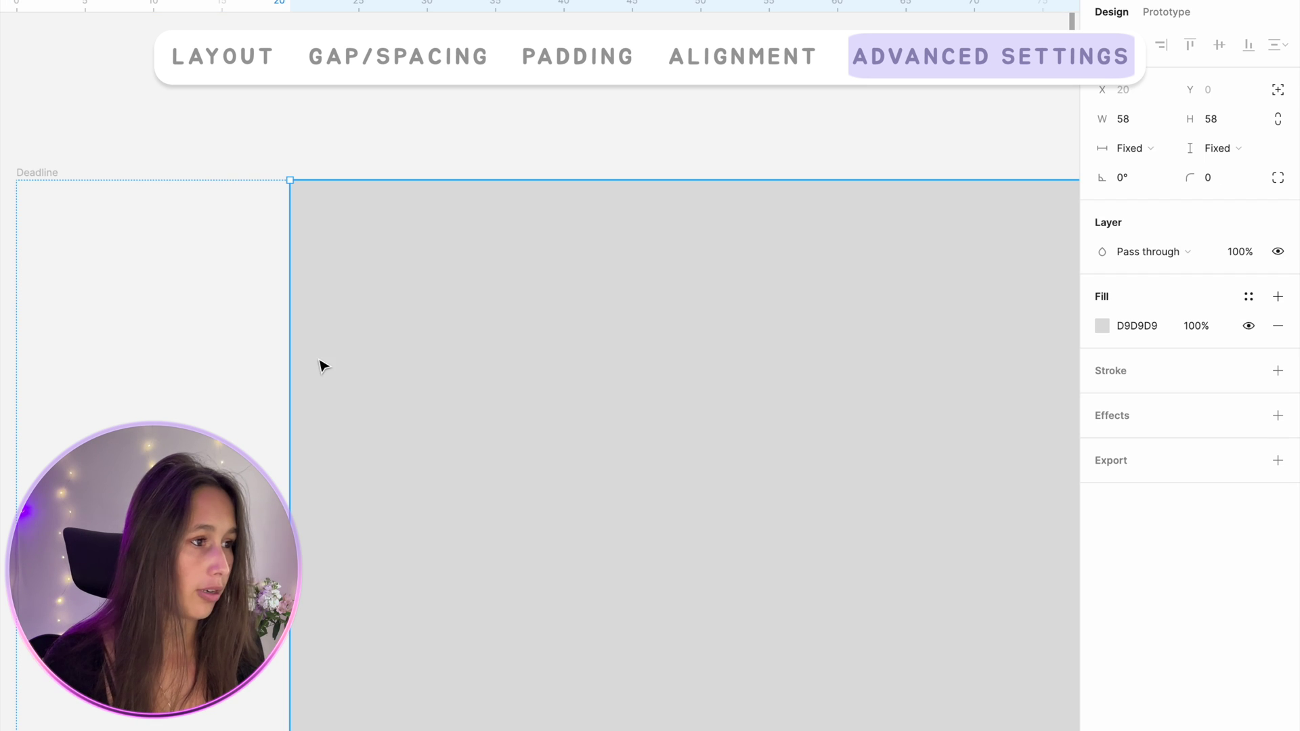
pyautogui.press('r')
pyautogui.scroll(-3, 284, 191)
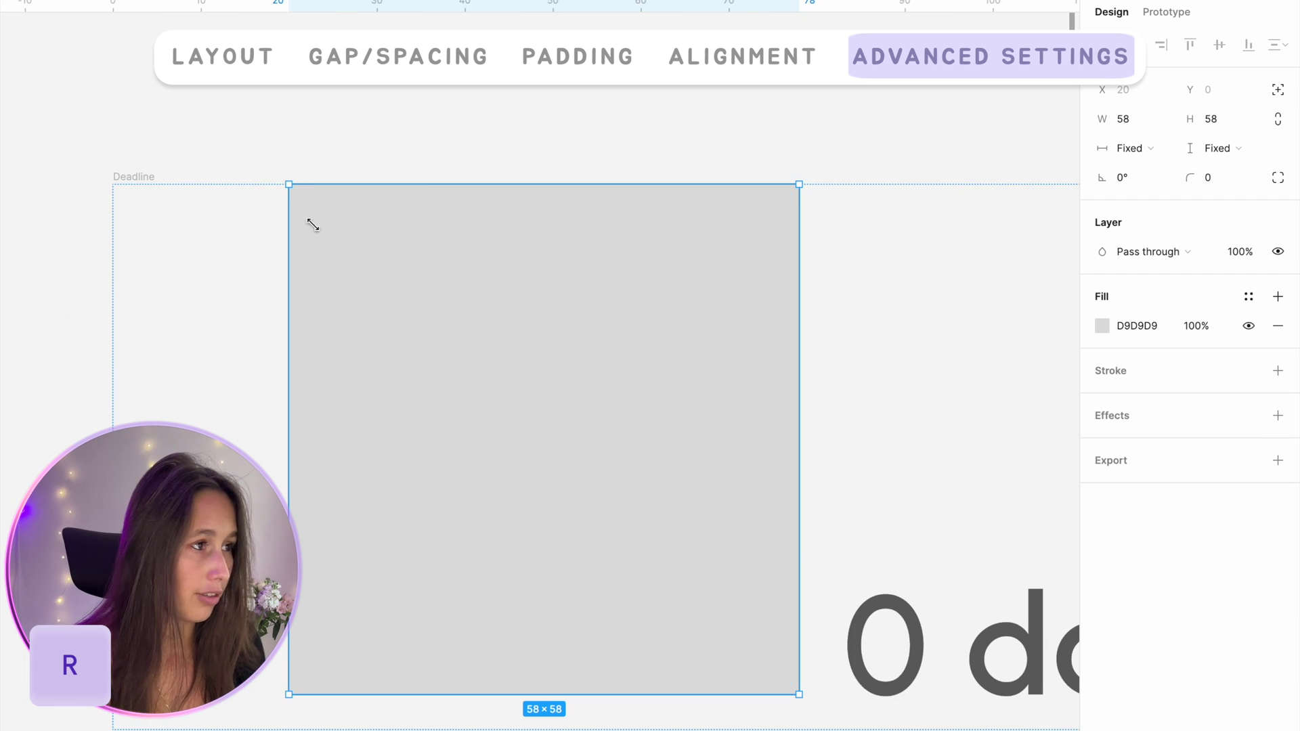
pyautogui.moveTo(313, 225); pyautogui.dragTo(699, 543)
pyautogui.scroll(3, 569, 348)
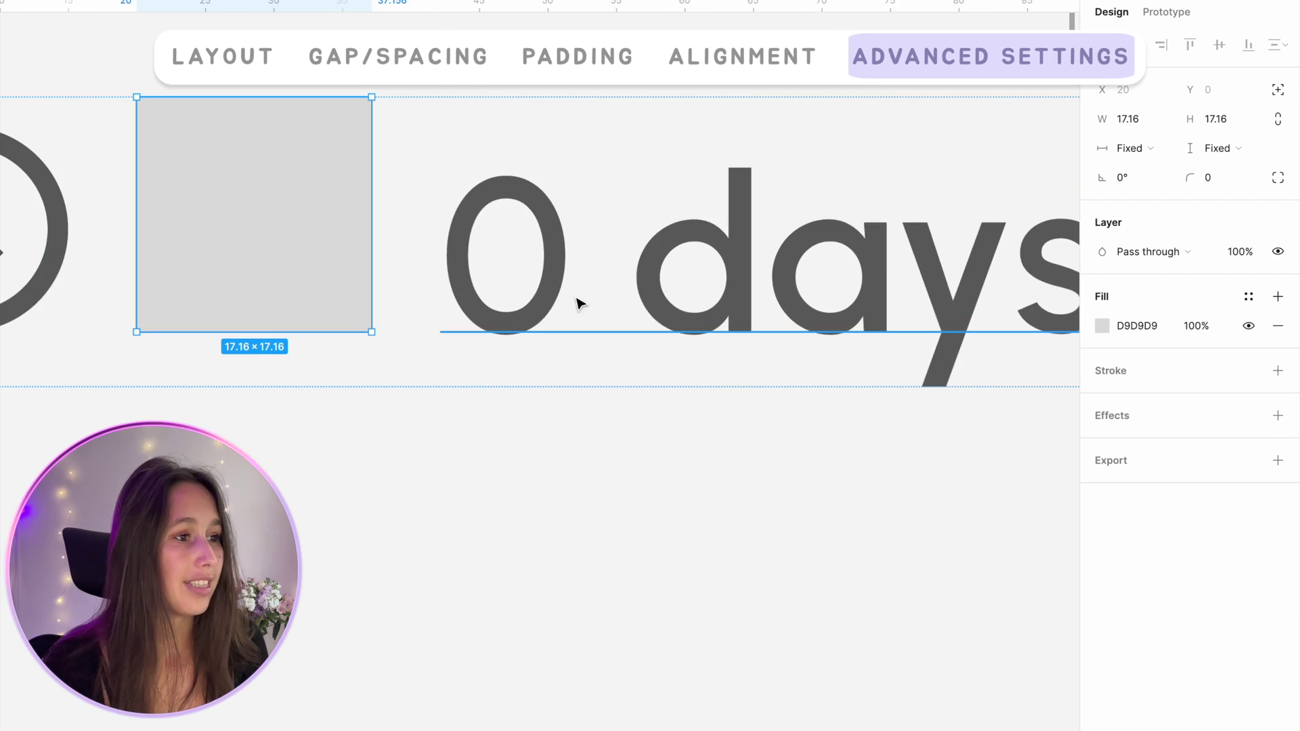
# With baseline alignment off, try bottom left and top left on the Deadline frame, restore left centre and open the advanced auto layout settings
pyautogui.click(569, 333)
pyautogui.click(383, 300)
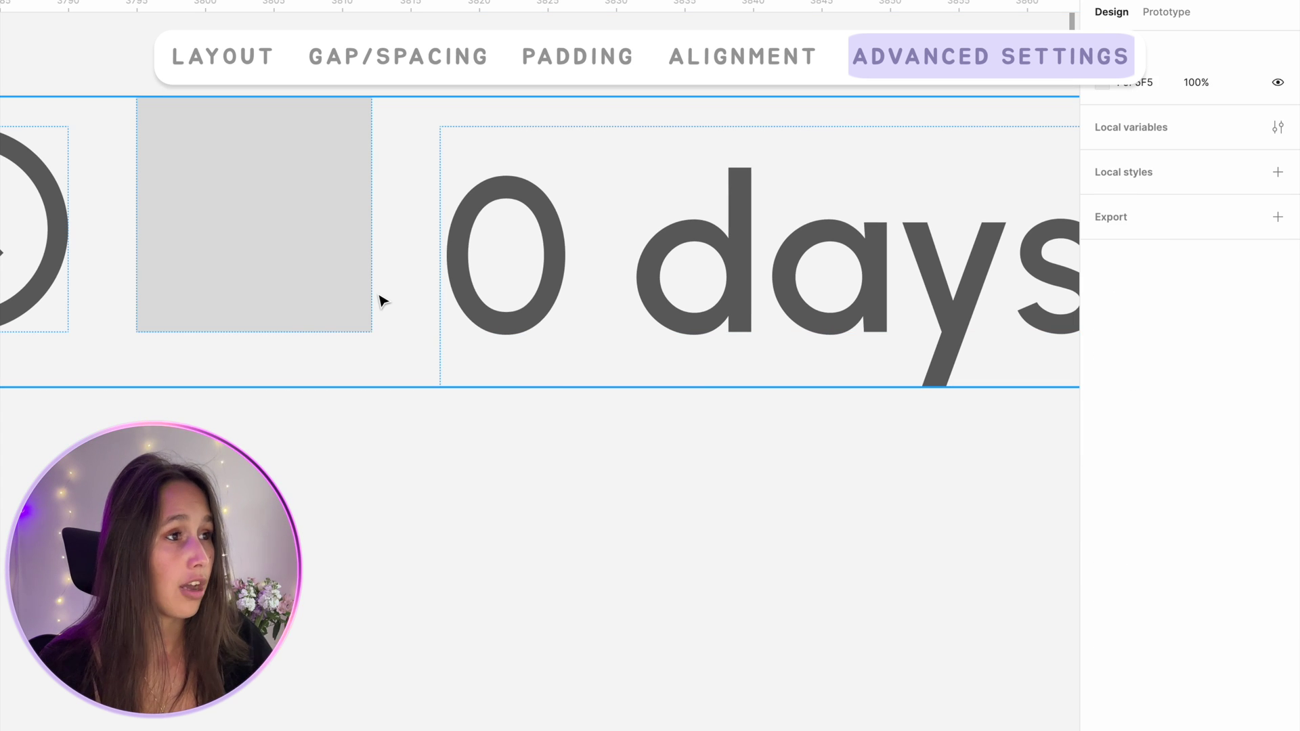
pyautogui.click(383, 300)
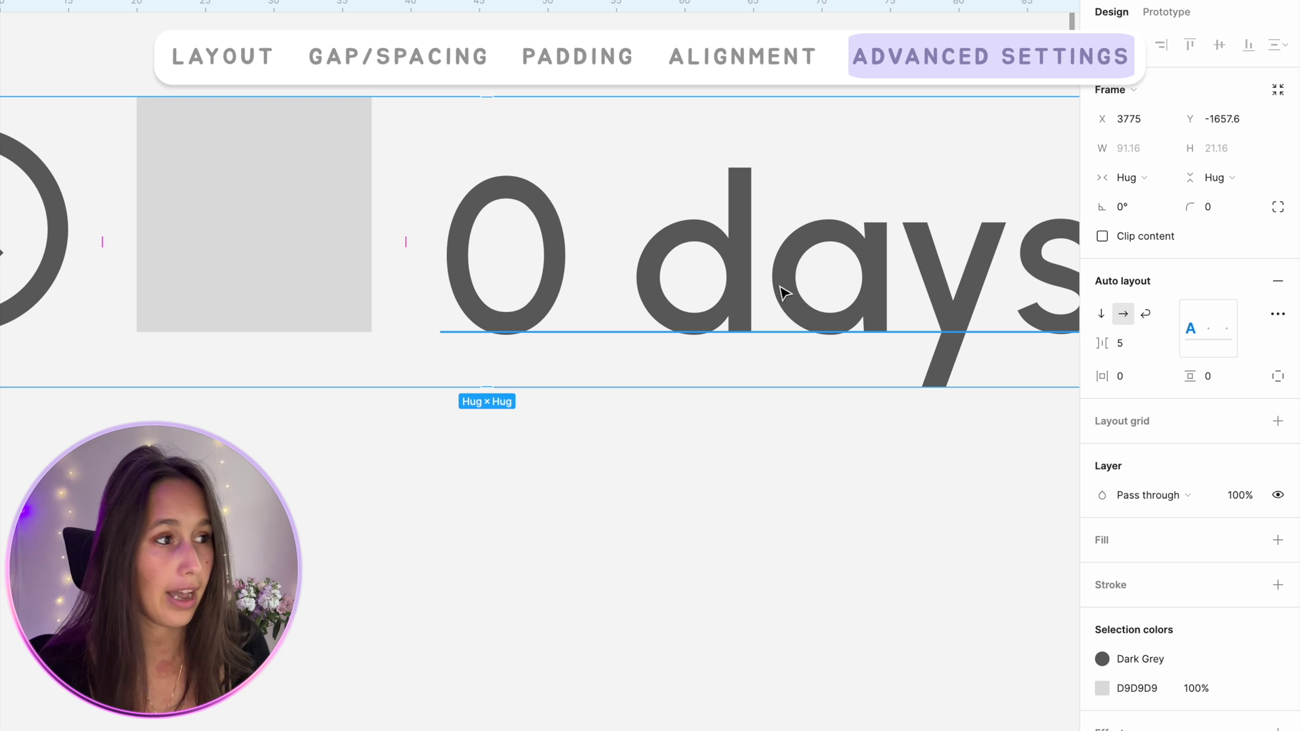
pyautogui.click(1229, 338)
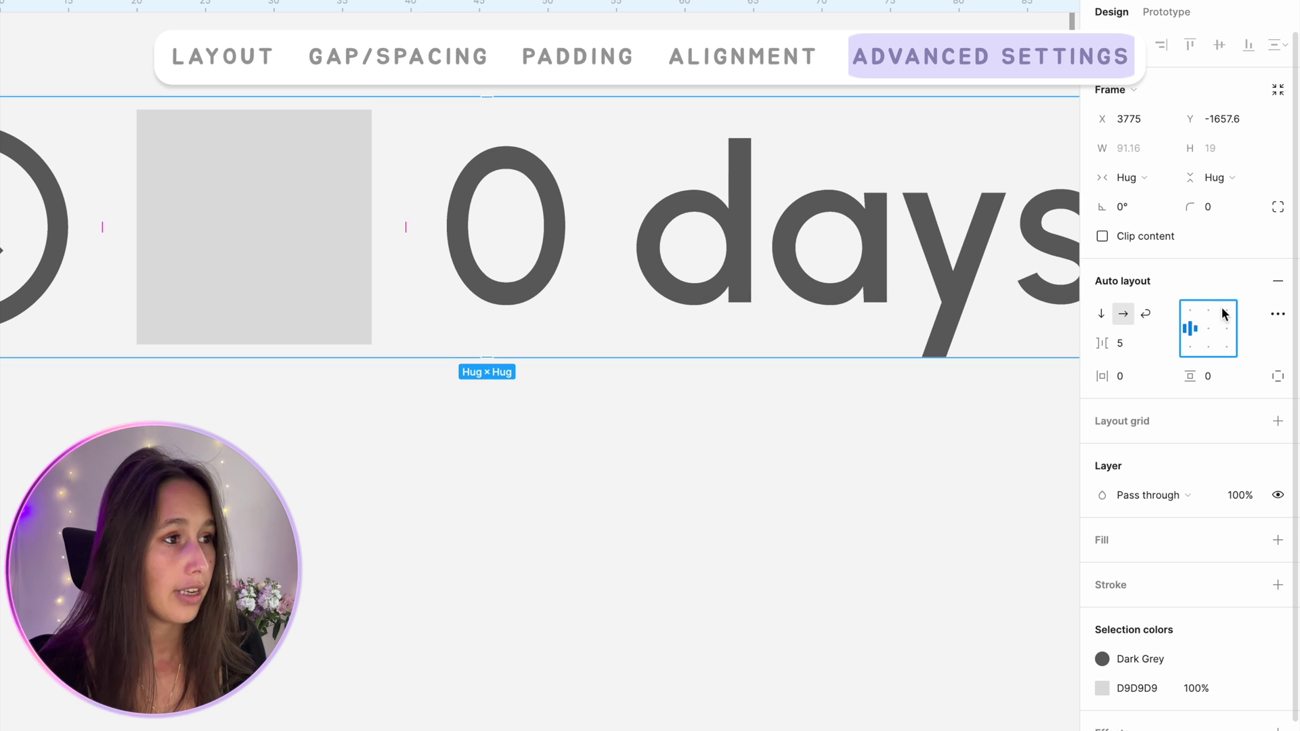
pyautogui.click(1191, 344)
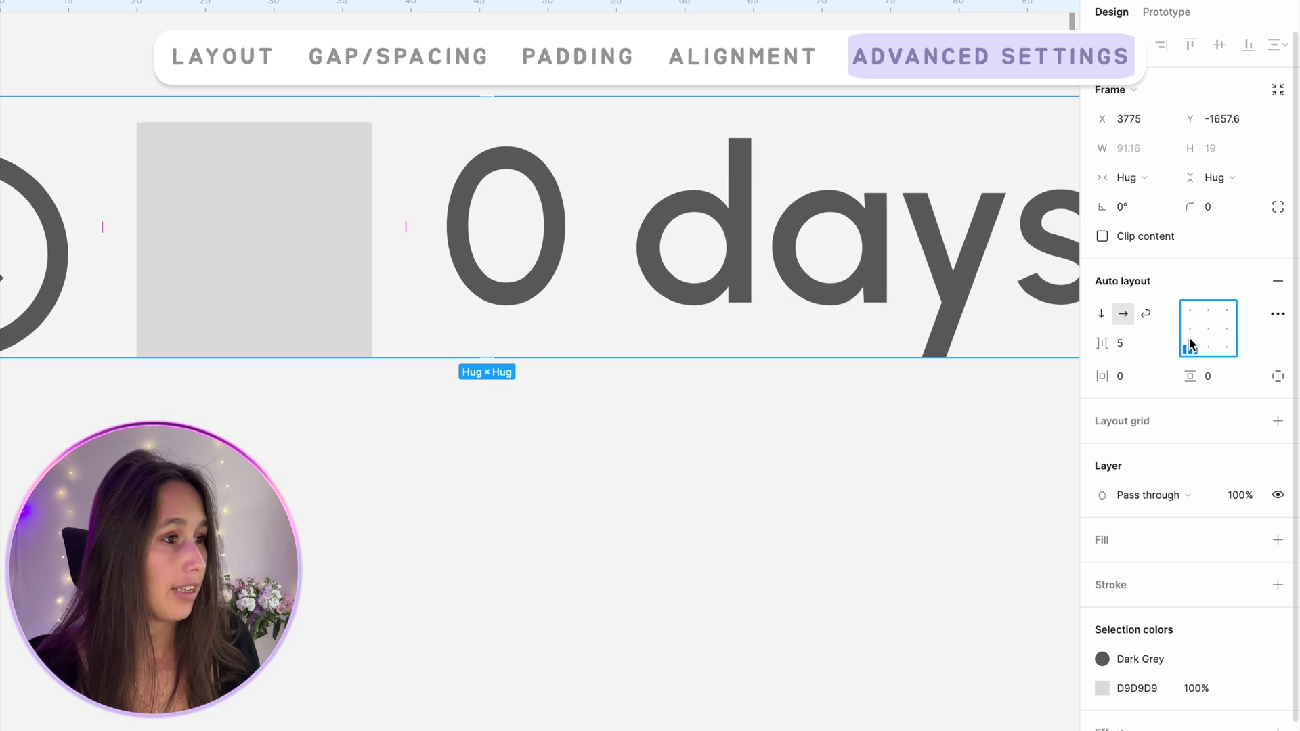
pyautogui.click(1192, 313)
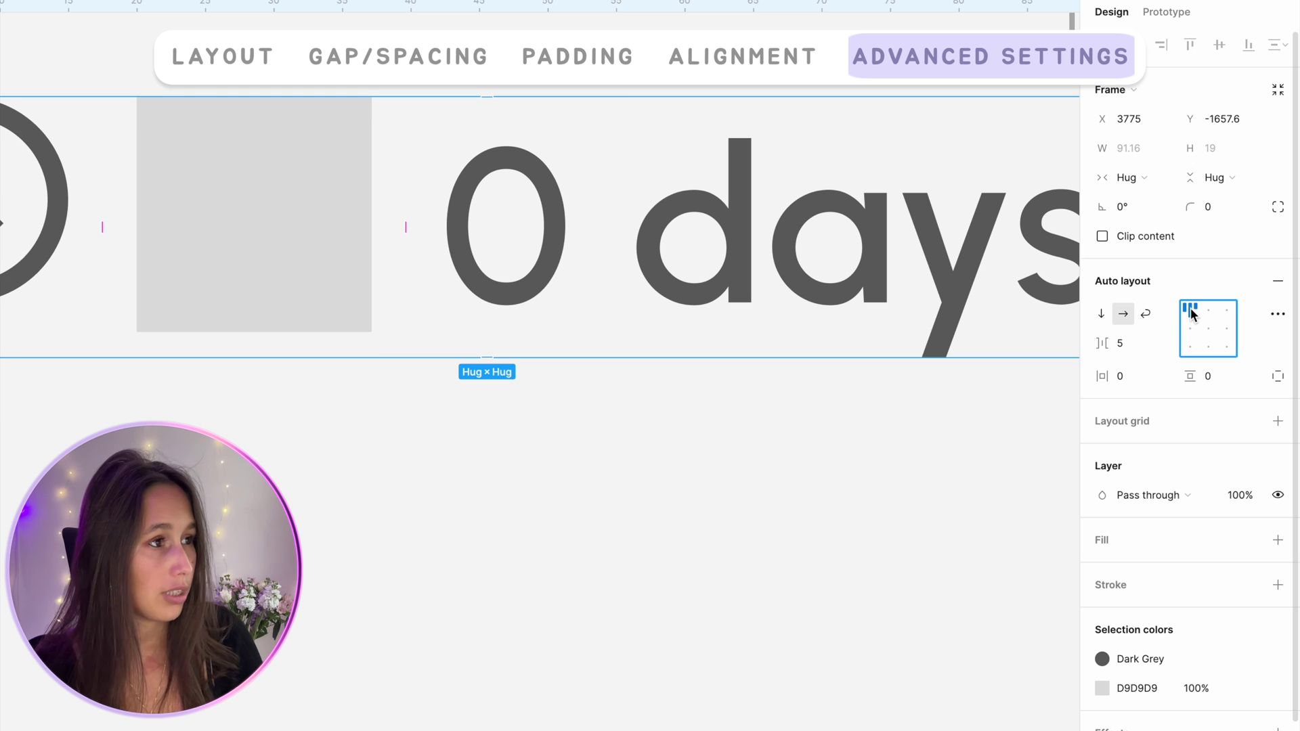
pyautogui.click(1190, 329)
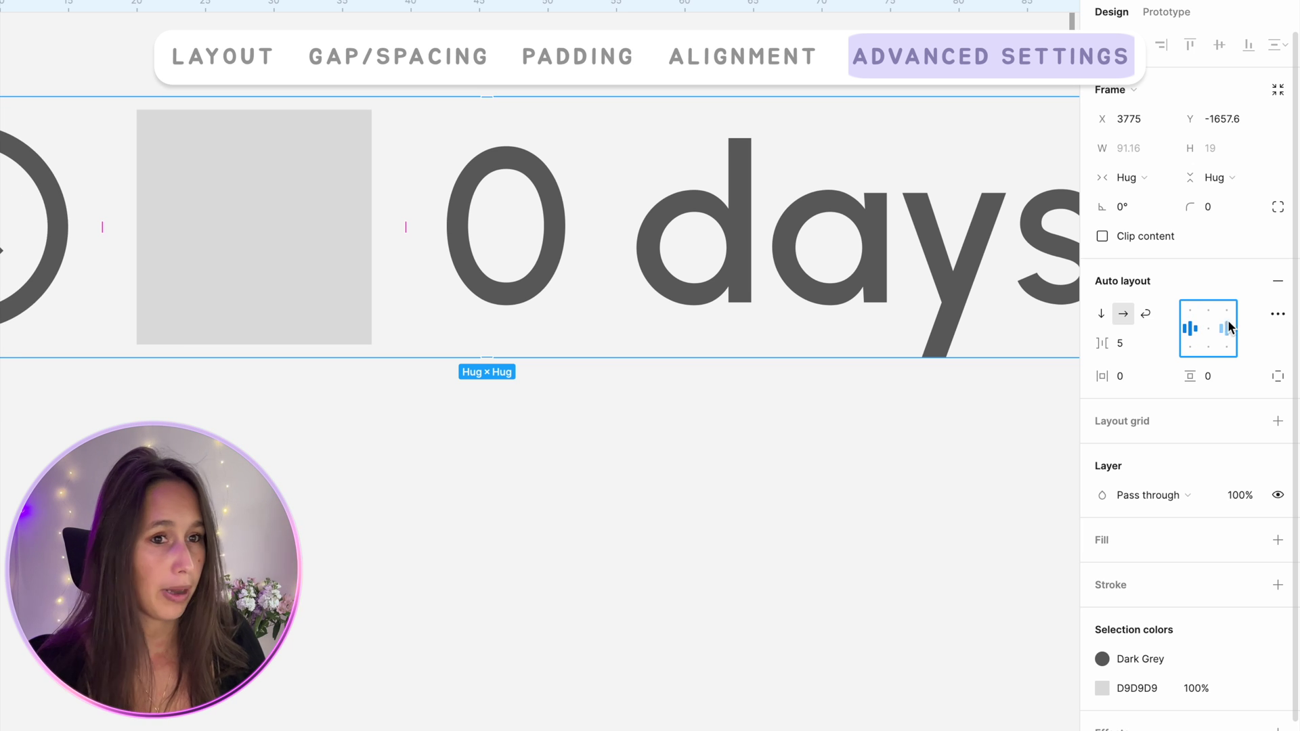
pyautogui.click(1277, 315)
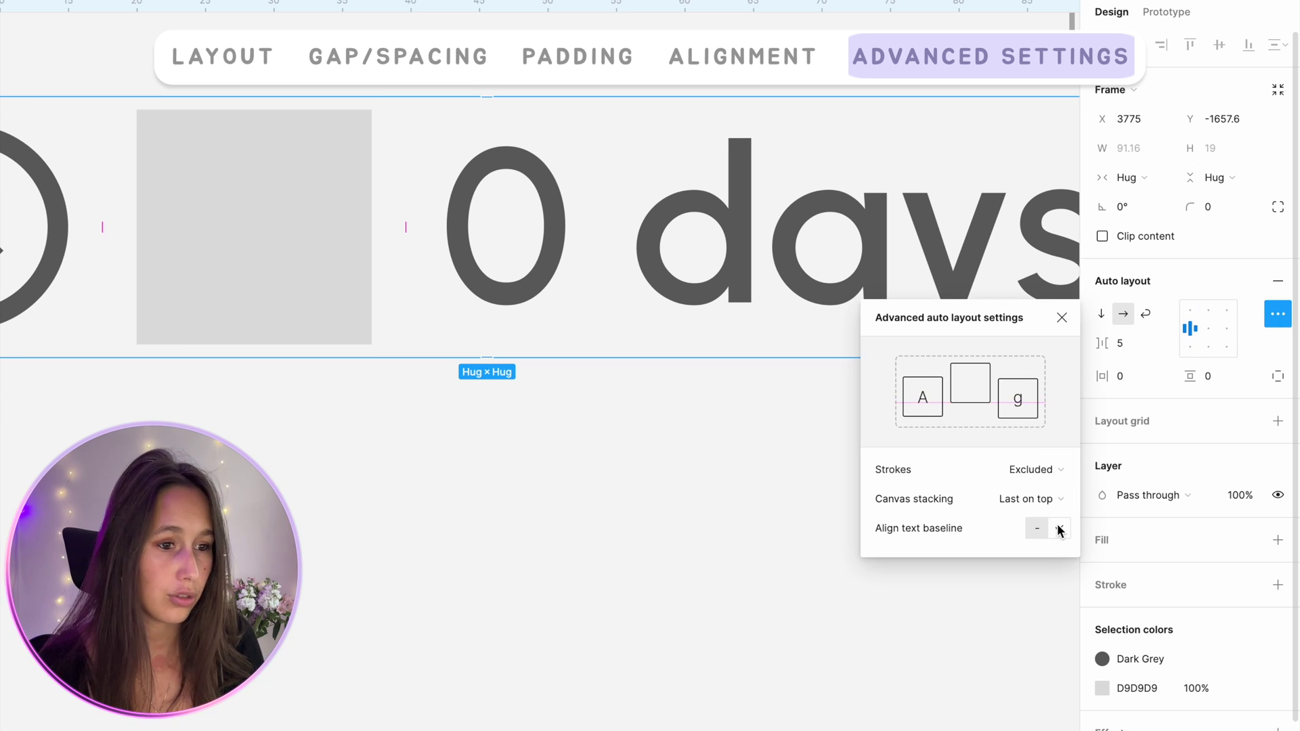
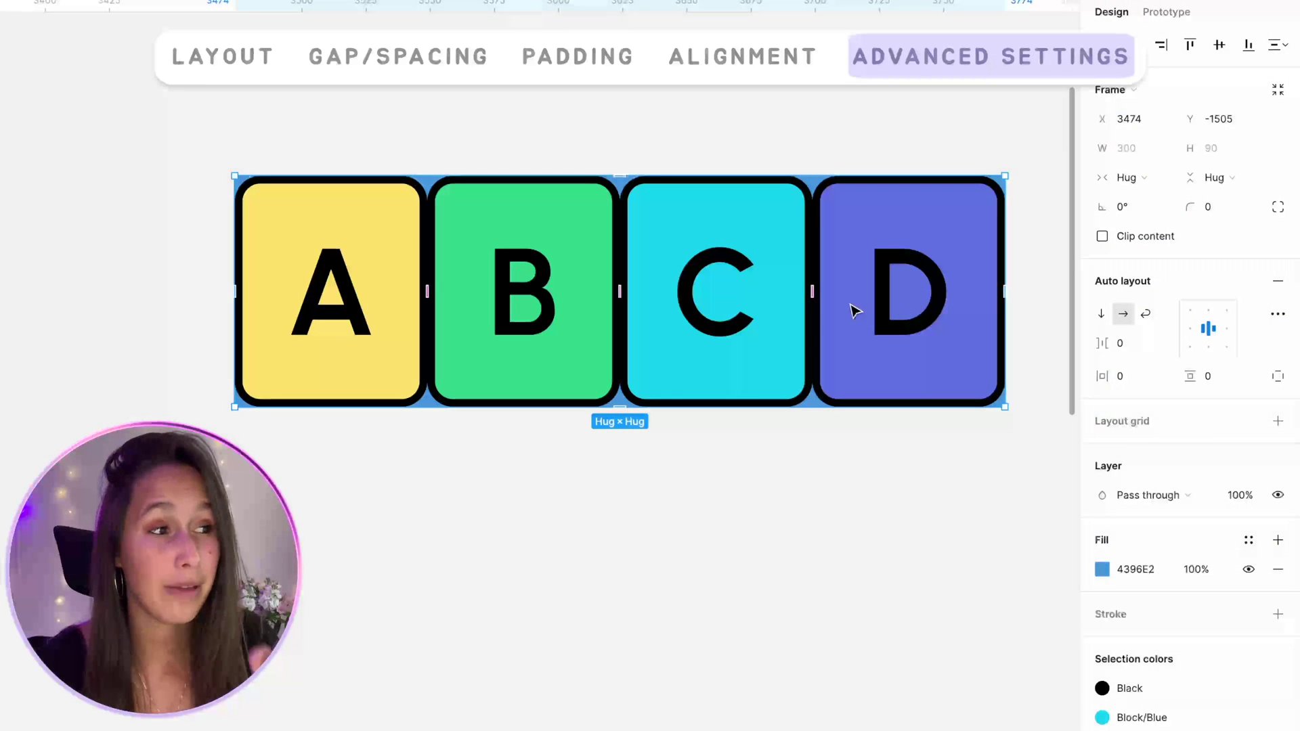
# Change the auto layout direction of the letter cards frame to vertical
pyautogui.click(749, 306)
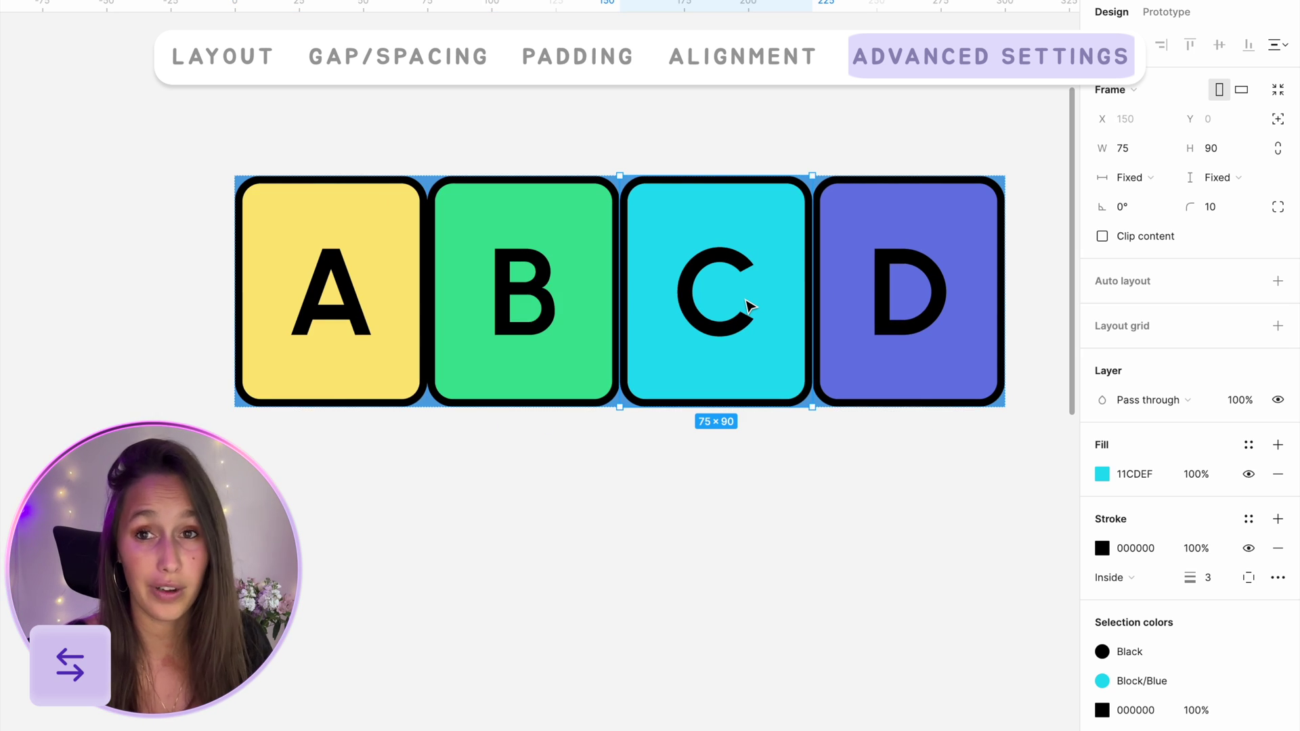
pyautogui.press('Escape')
pyautogui.click(1102, 313)
pyautogui.hscroll(-5, 543, 180)
pyautogui.scroll(-3, 543, 181)
# Reorder the C card within the vertical stack, moving it up and back down
pyautogui.click(683, 364)
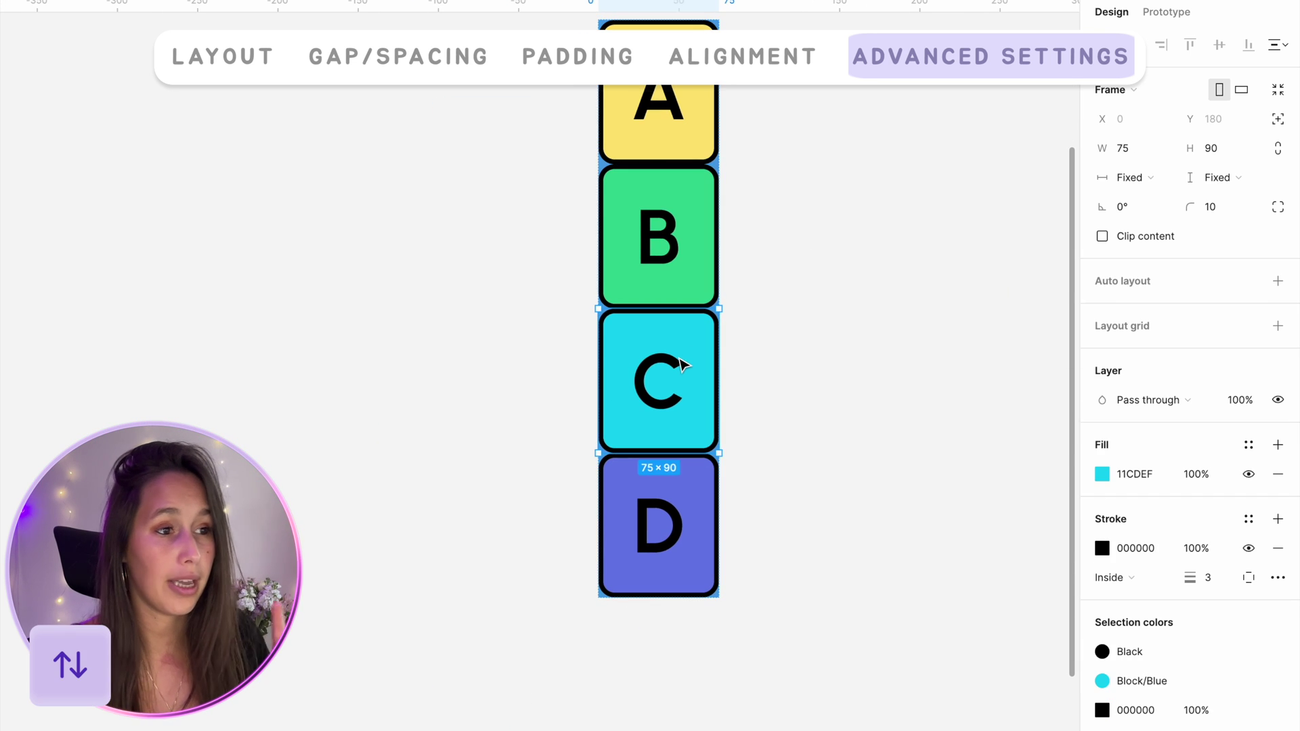
pyautogui.press('Up')
pyautogui.press('Up')
pyautogui.press('Down')
pyautogui.press('Down')
pyautogui.press('Down')
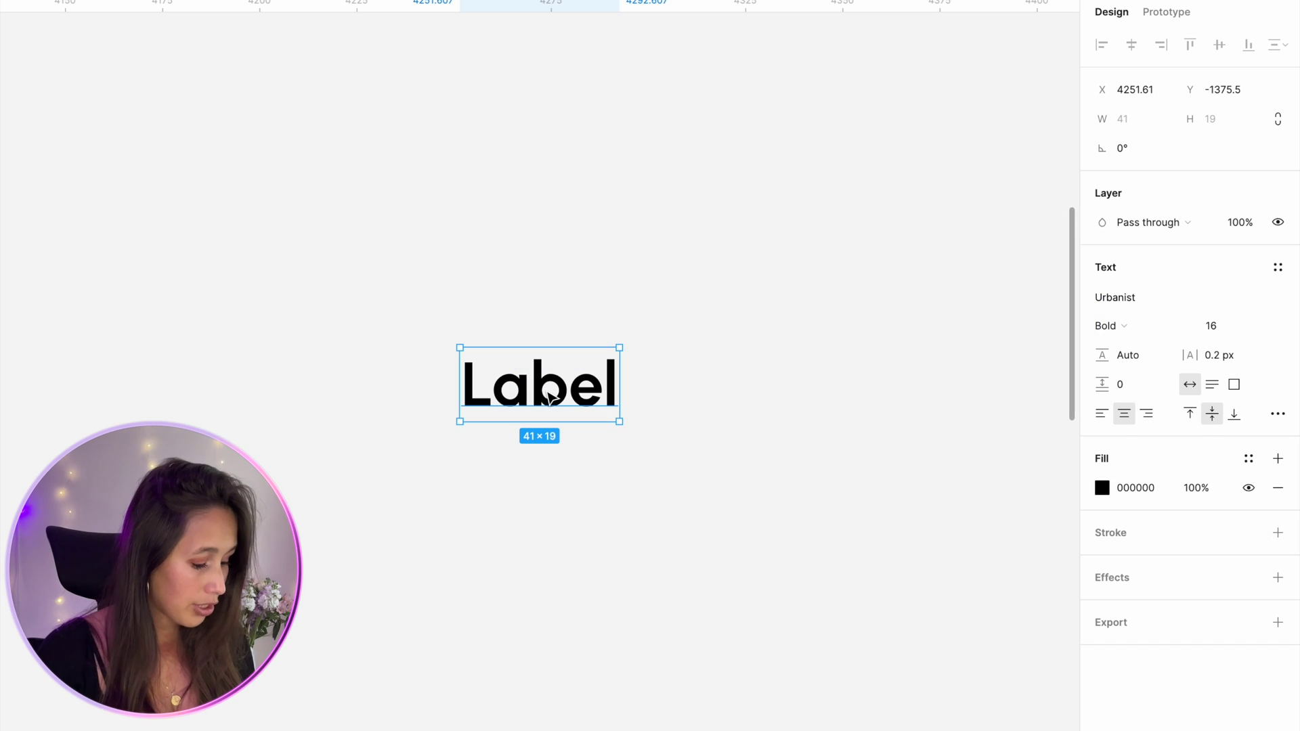
# Wrap the Label text in an auto layout frame and give the frame the fill 4396E2
pyautogui.hotkey('shift', 'a')
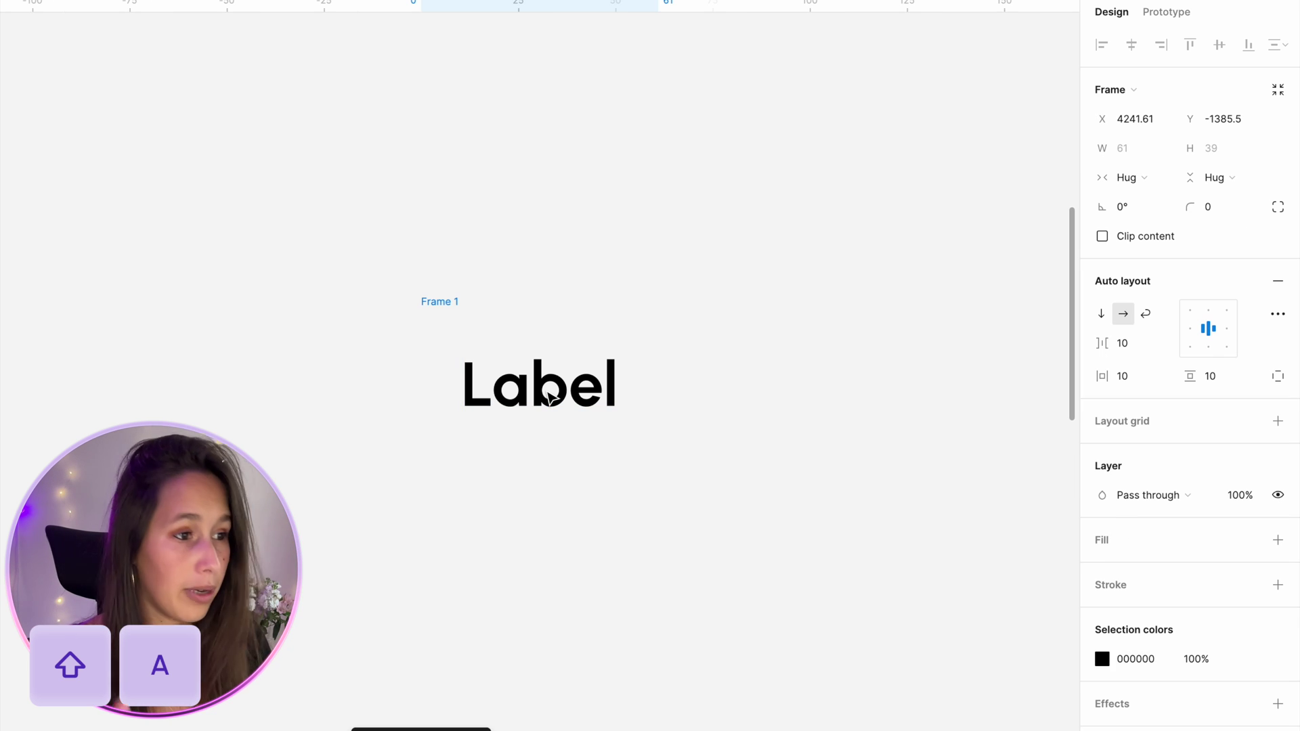
pyautogui.click(1279, 541)
pyautogui.click(1143, 566)
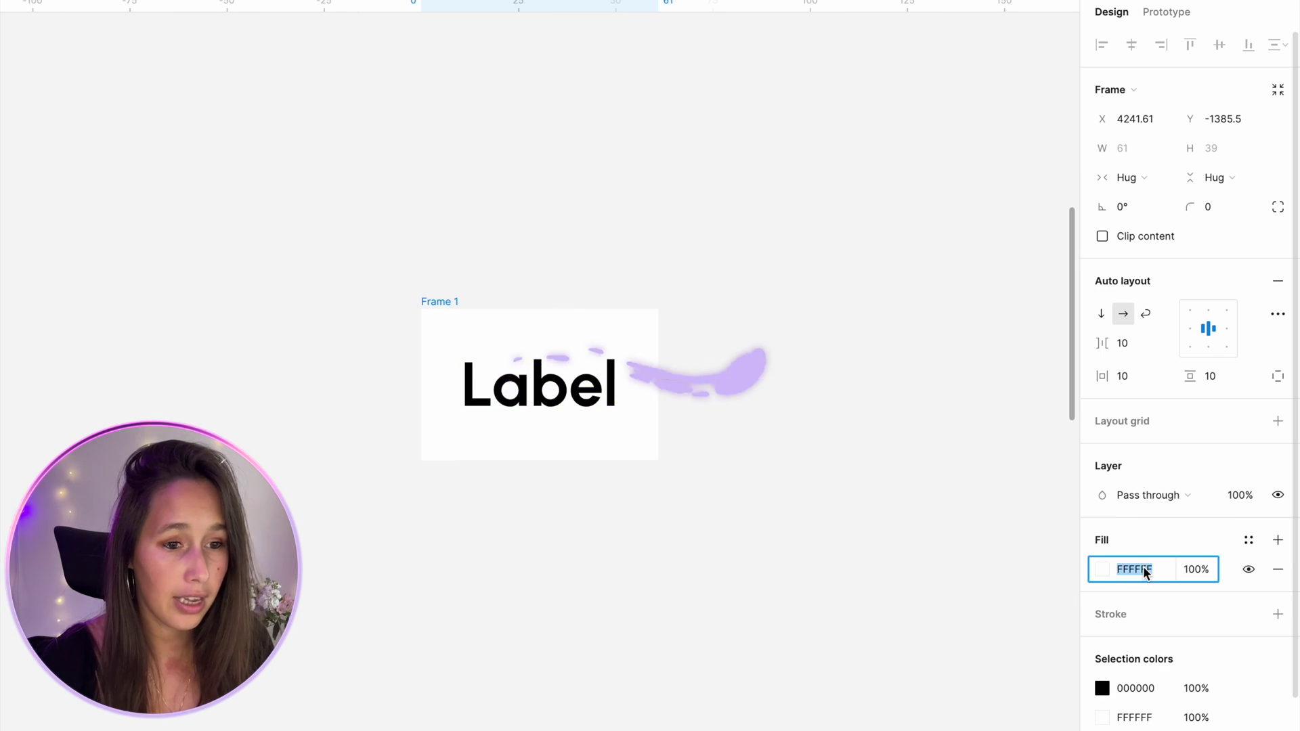
pyautogui.write('4396E2')
pyautogui.press('Return')
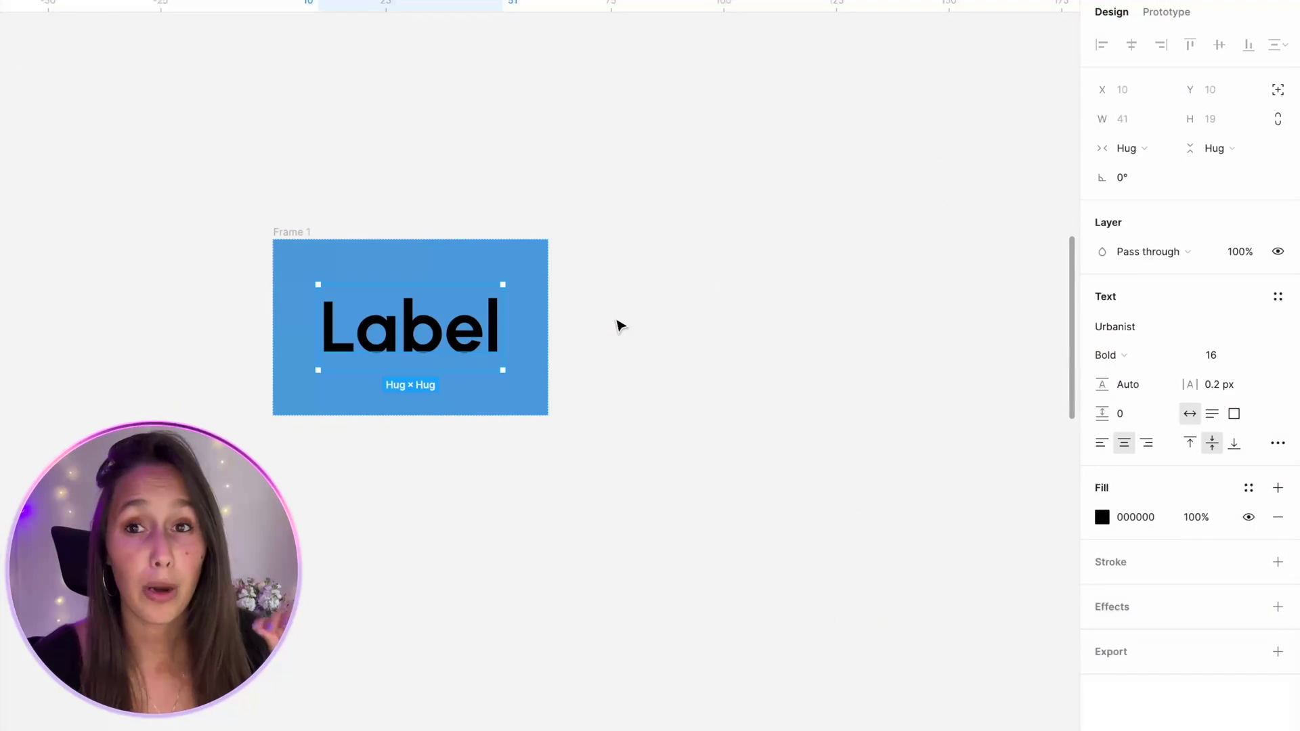
# Replace the label text with "1", extend it with "kfdjhjdfasdfjsadhflh" and add a second line "vvv"
pyautogui.hscroll(-1, 620, 325)
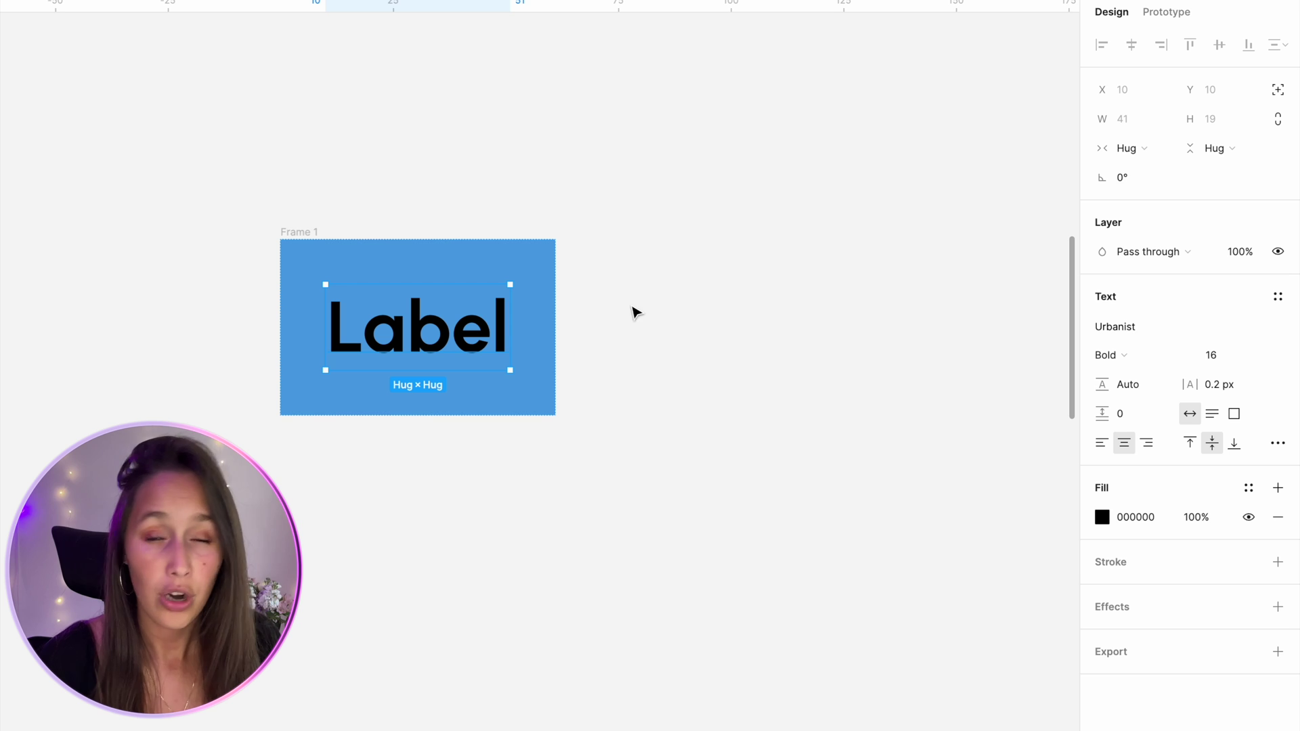
pyautogui.doubleClick(482, 346)
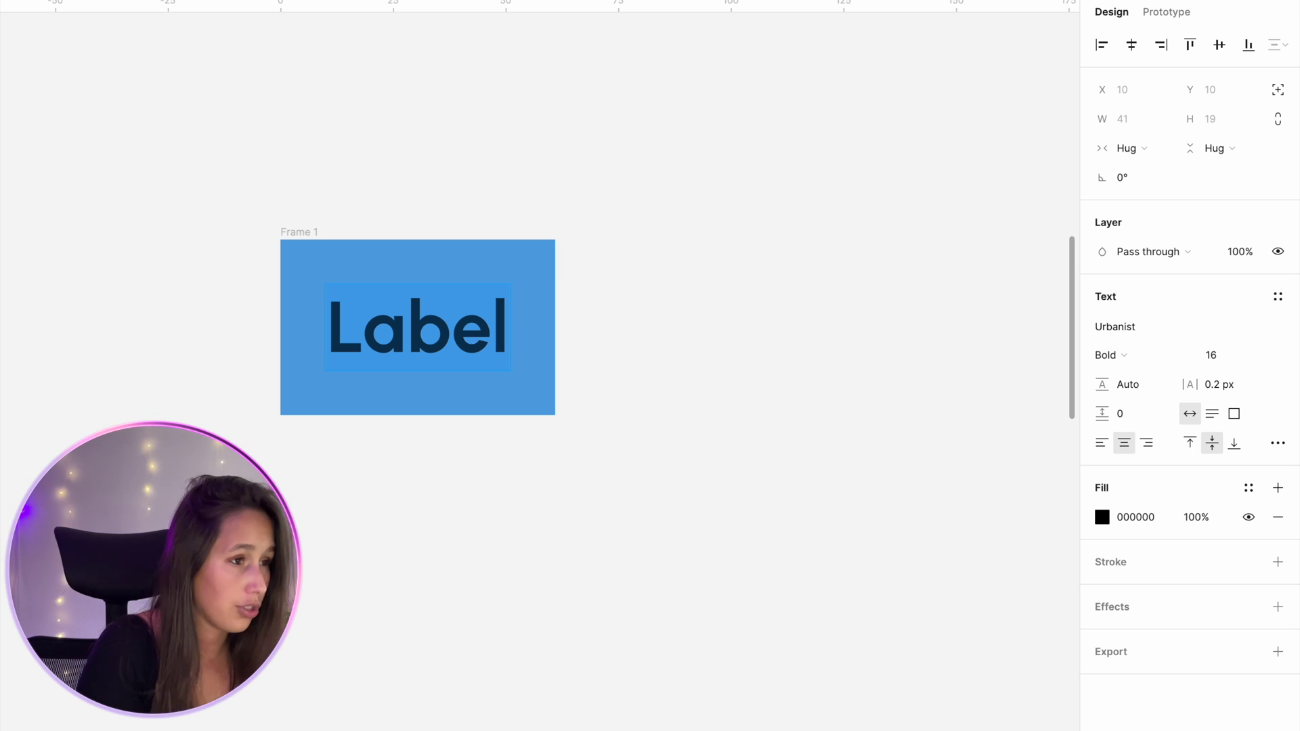
pyautogui.write('1')
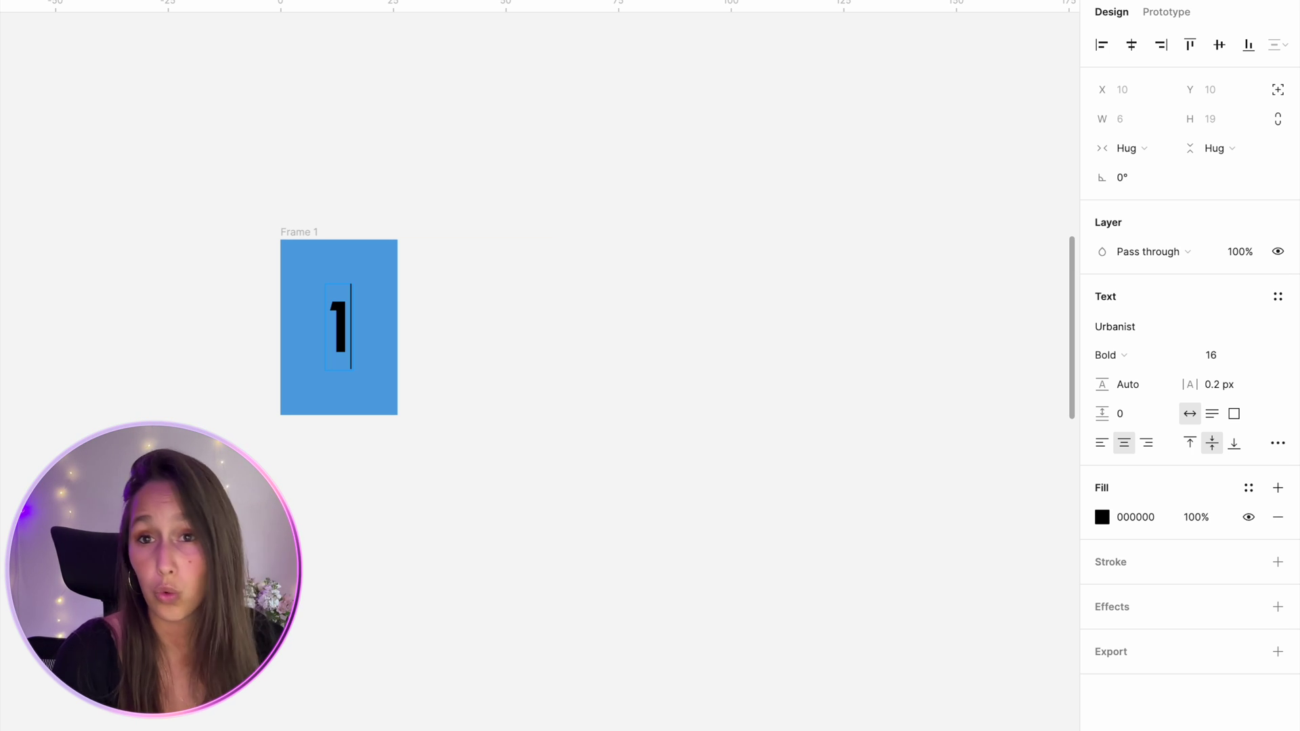
pyautogui.write('kfdjhjdfasdfjsadhflh')
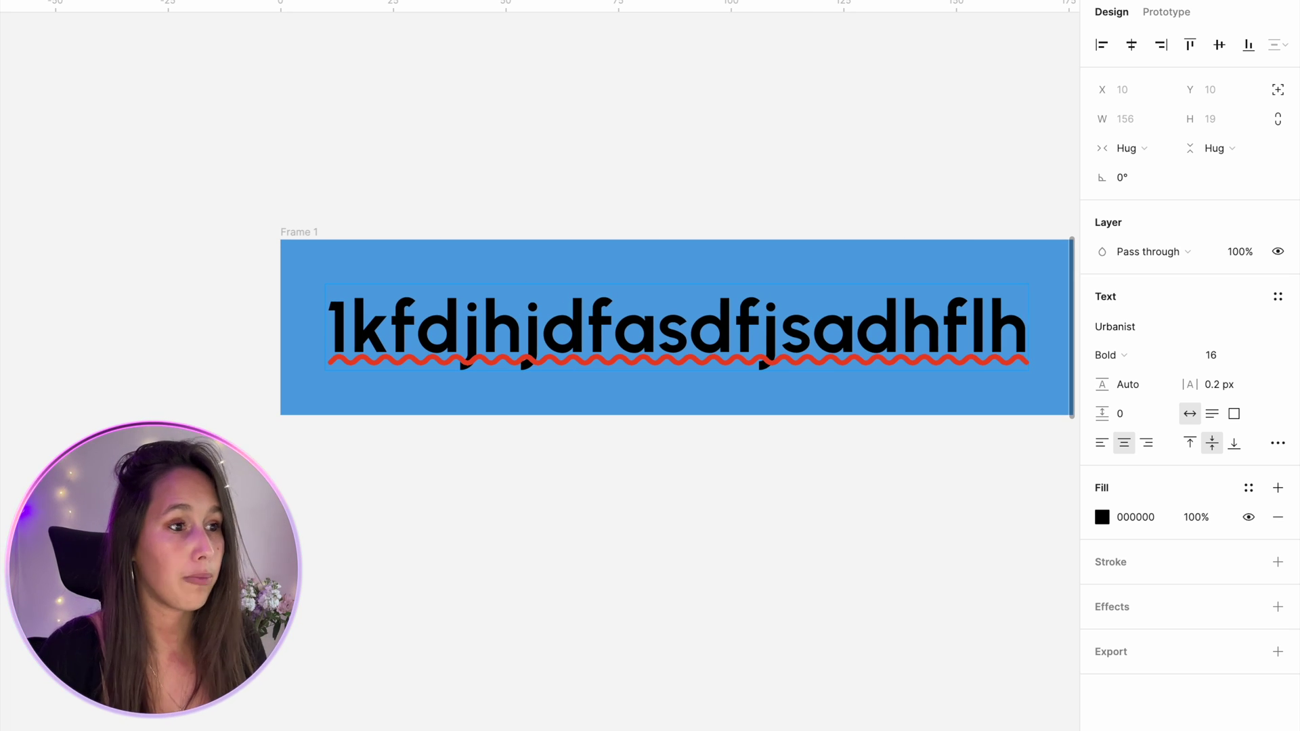
pyautogui.press('Return')
pyautogui.write('vvv')
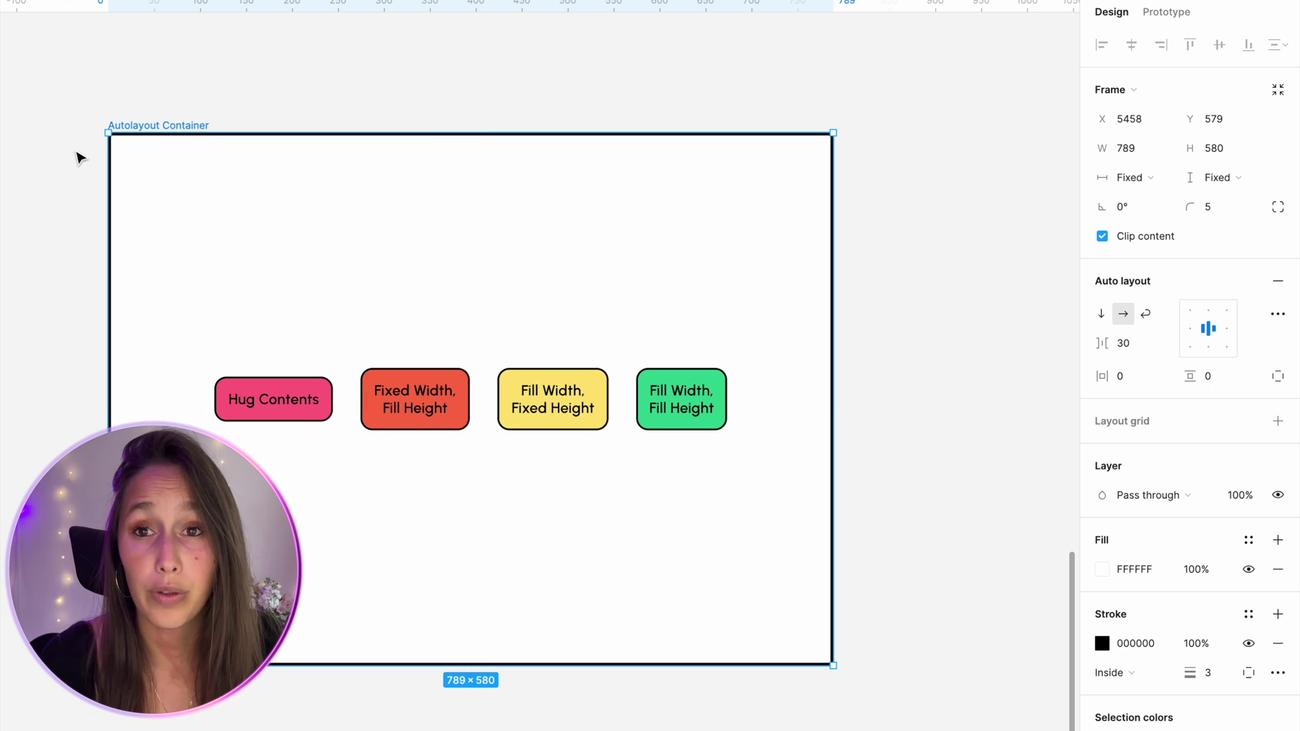
# Select the Autolayout Container's buttons, go one level deeper to their text layers, and return the selection to the container
pyautogui.press('Return')
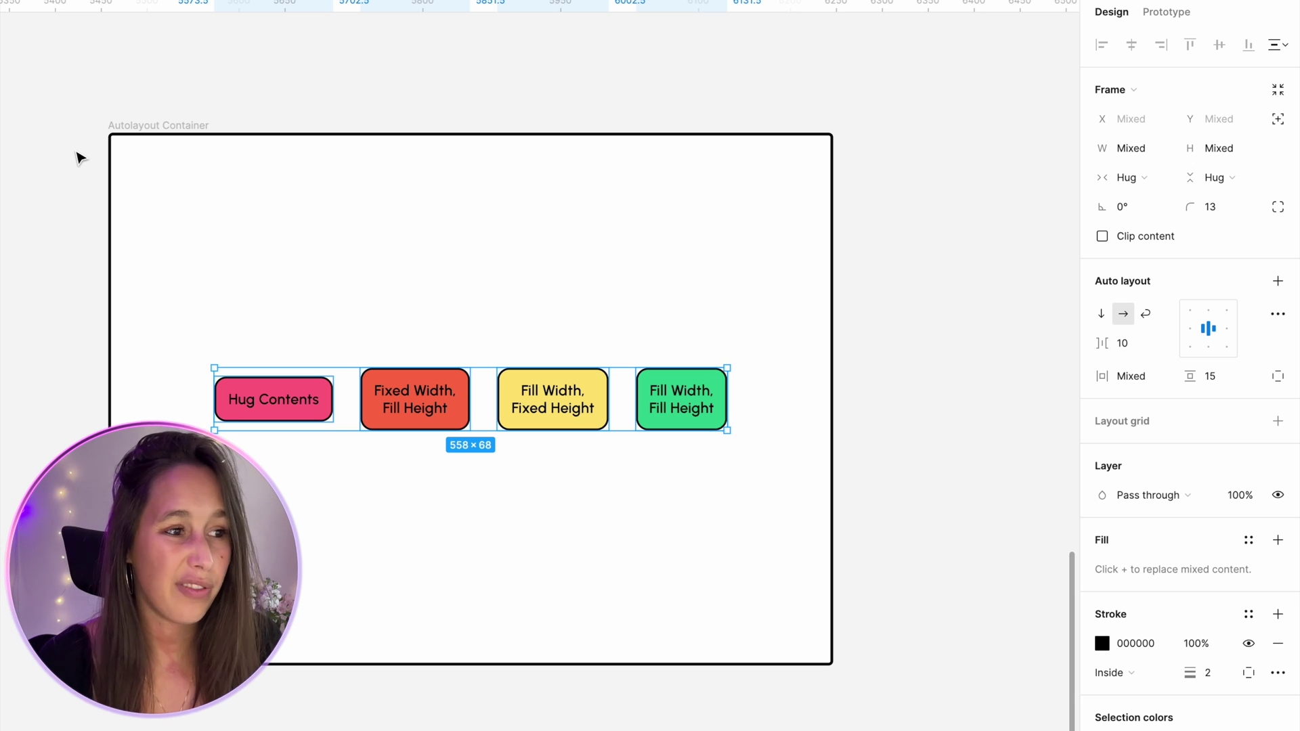
pyautogui.press('Return')
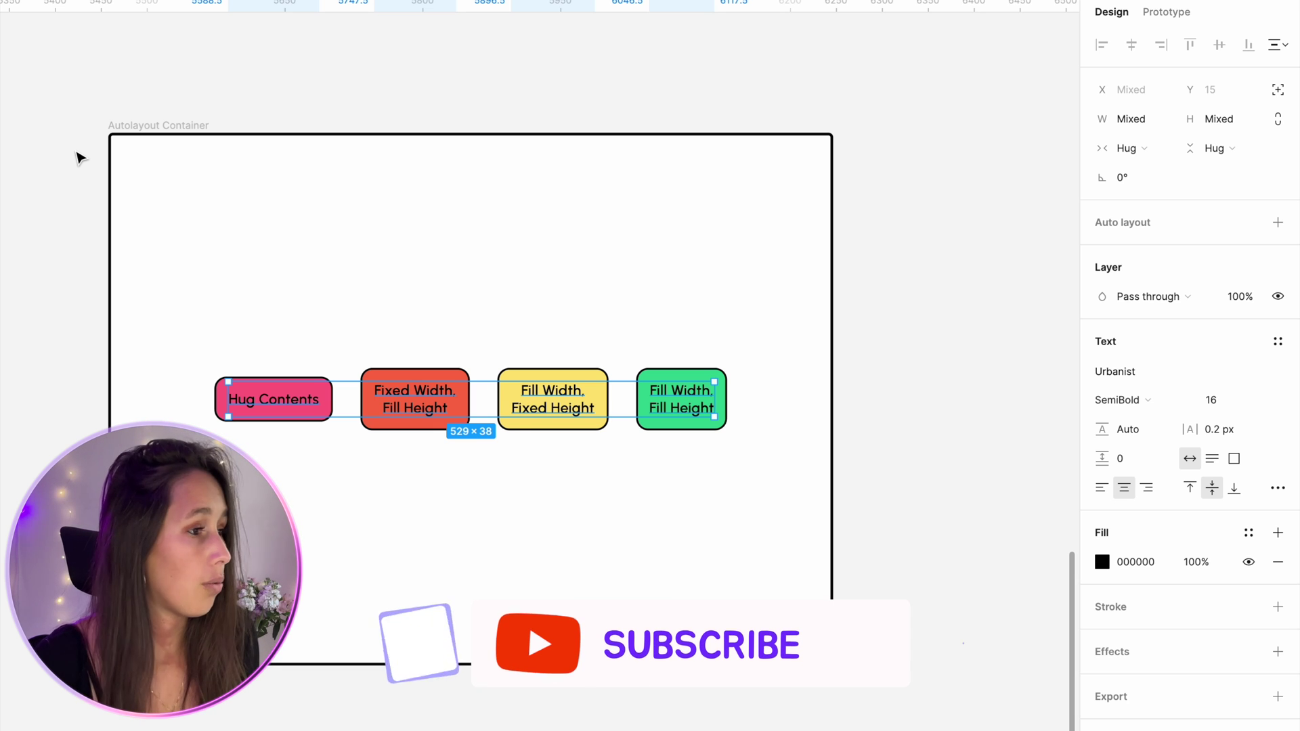
pyautogui.hotkey('shift', 'Return')
pyautogui.hotkey('shift', 'Return')
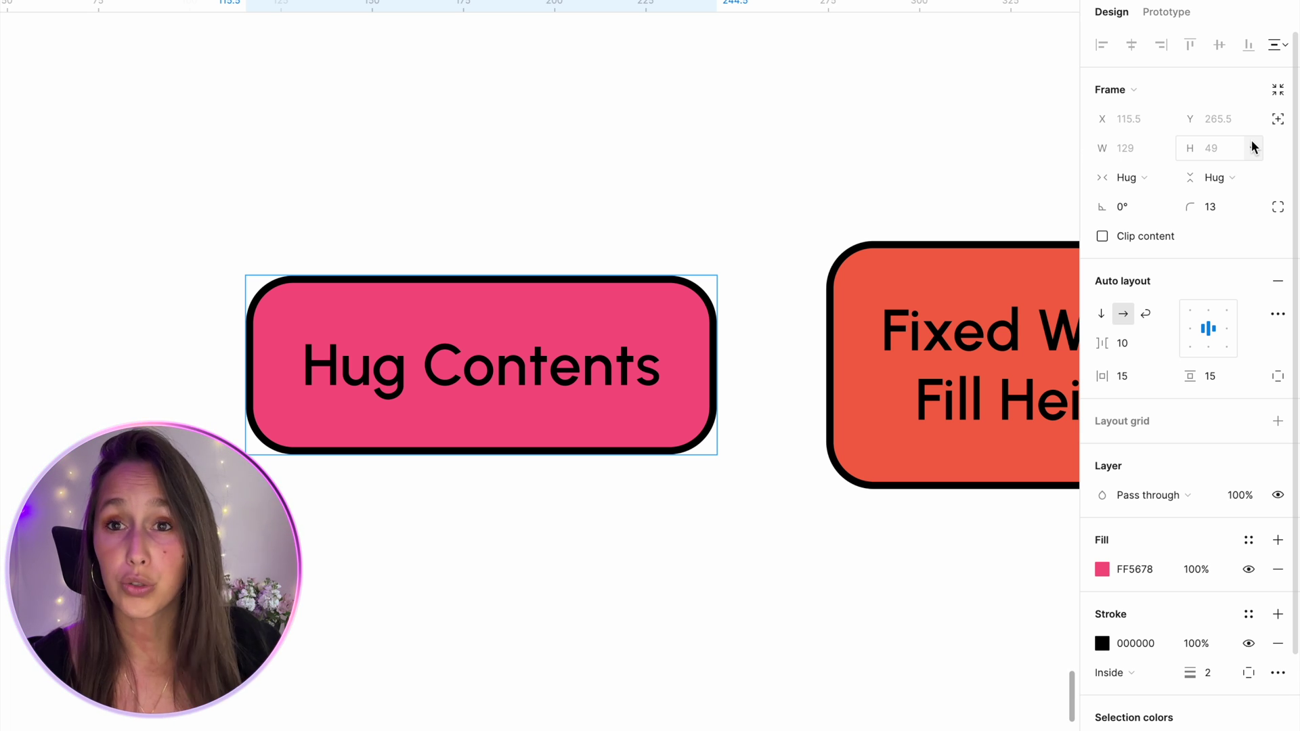
# Set the padding on all sides of the pink Hug Contents button to 0
pyautogui.click(1172, 179)
pyautogui.click(1172, 179)
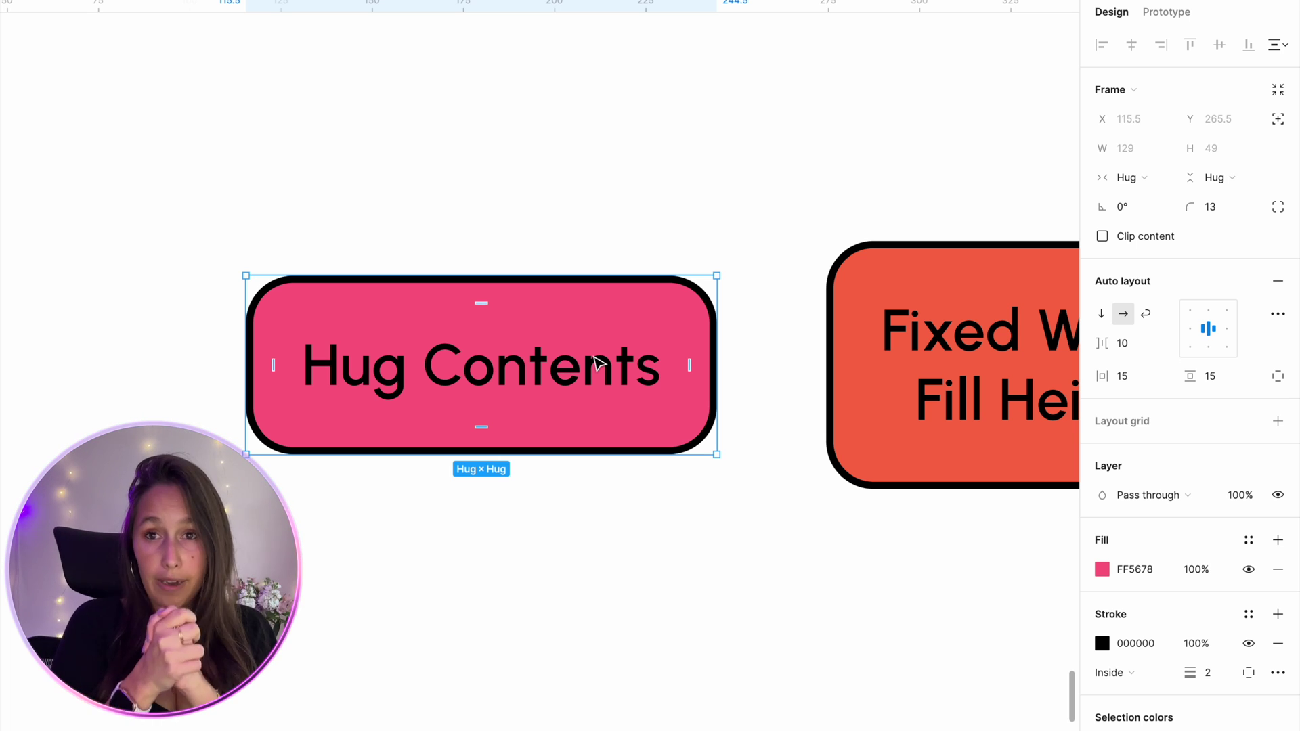
pyautogui.press('super')
pyautogui.keyDown('super'); pyautogui.click(1146, 375); pyautogui.keyUp('super')
pyautogui.write('0')
pyautogui.press('Return')
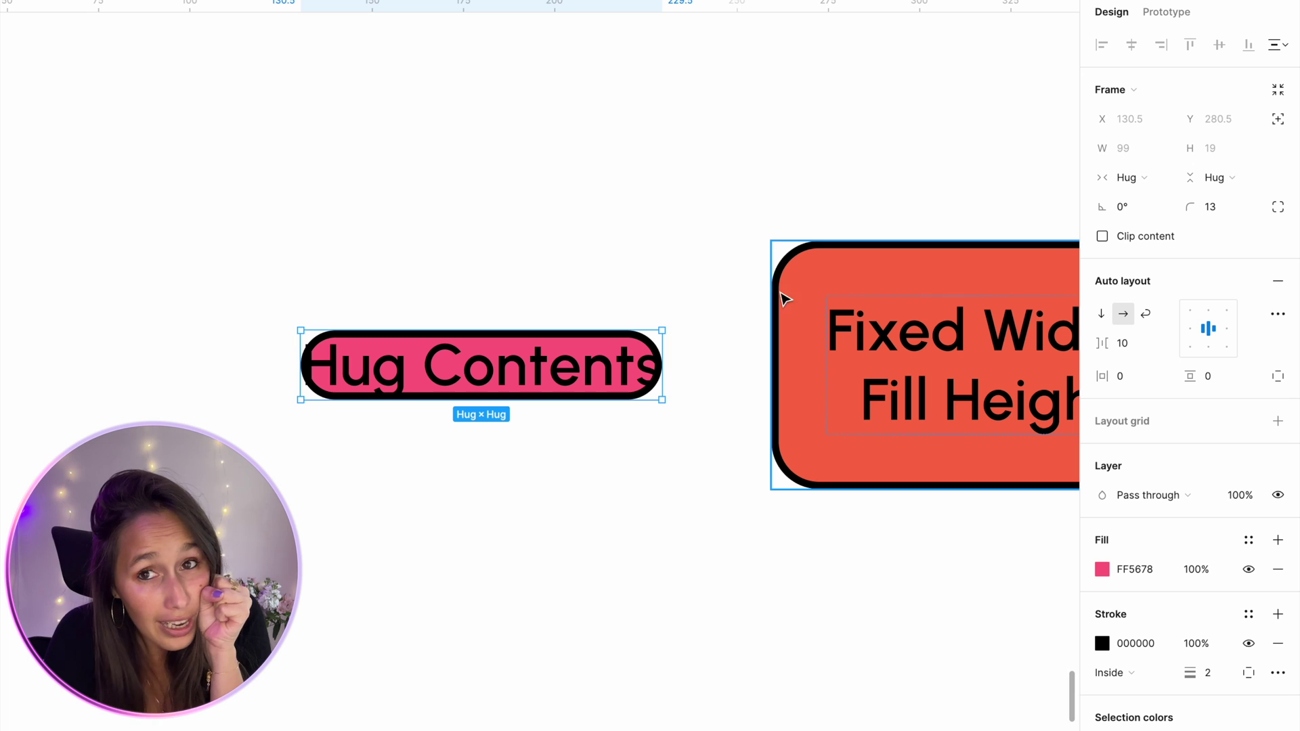
# Try deleting the word "Contents" from the pink button's text, undo the deletion and leave text editing
pyautogui.doubleClick(575, 374)
pyautogui.doubleClick(579, 374)
pyautogui.doubleClick(579, 375)
pyautogui.press('BackSpace')
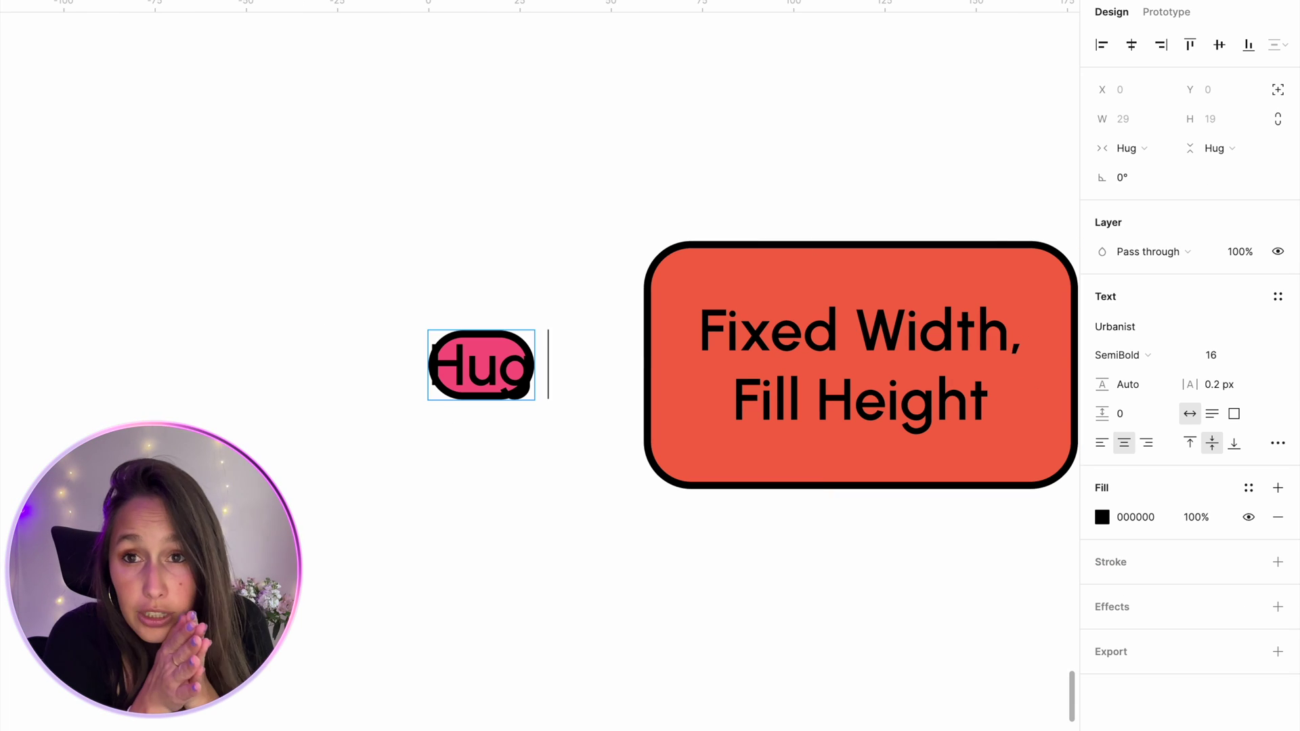
pyautogui.hotkey('ctrl', 'z')
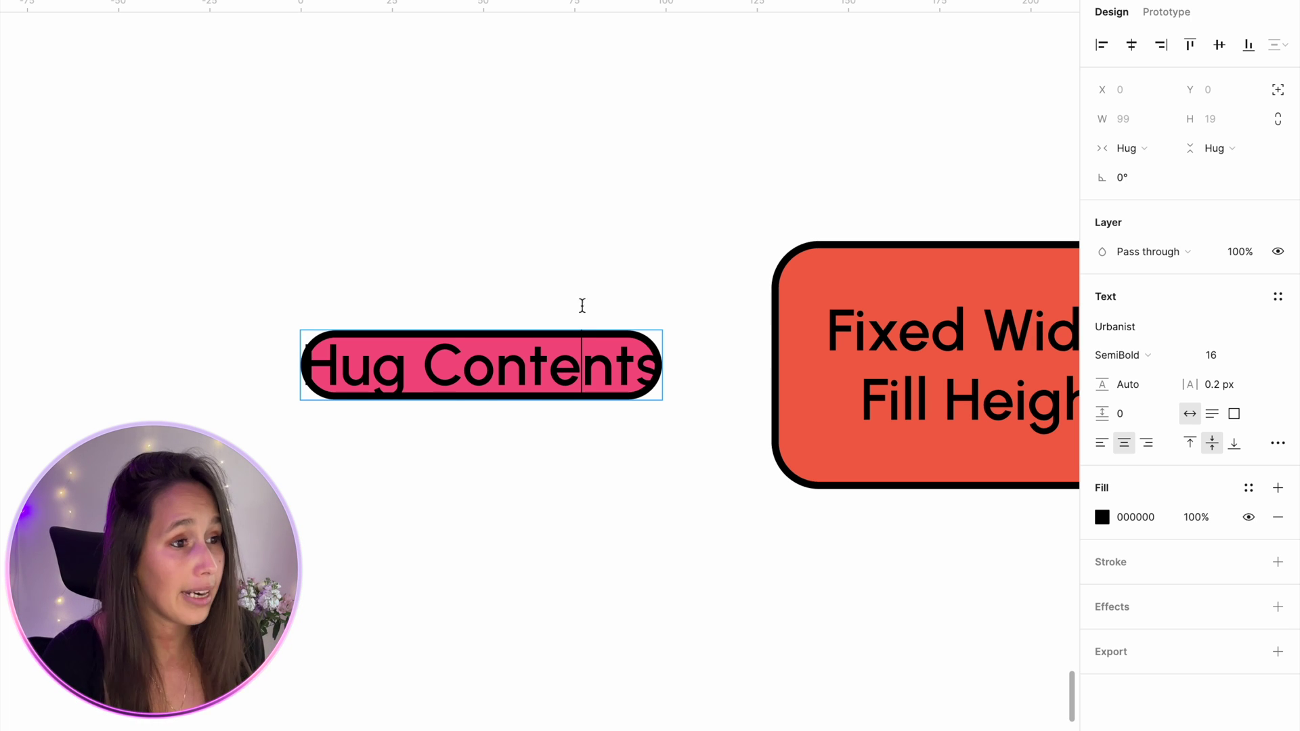
pyautogui.press('Escape')
pyautogui.press('Escape')
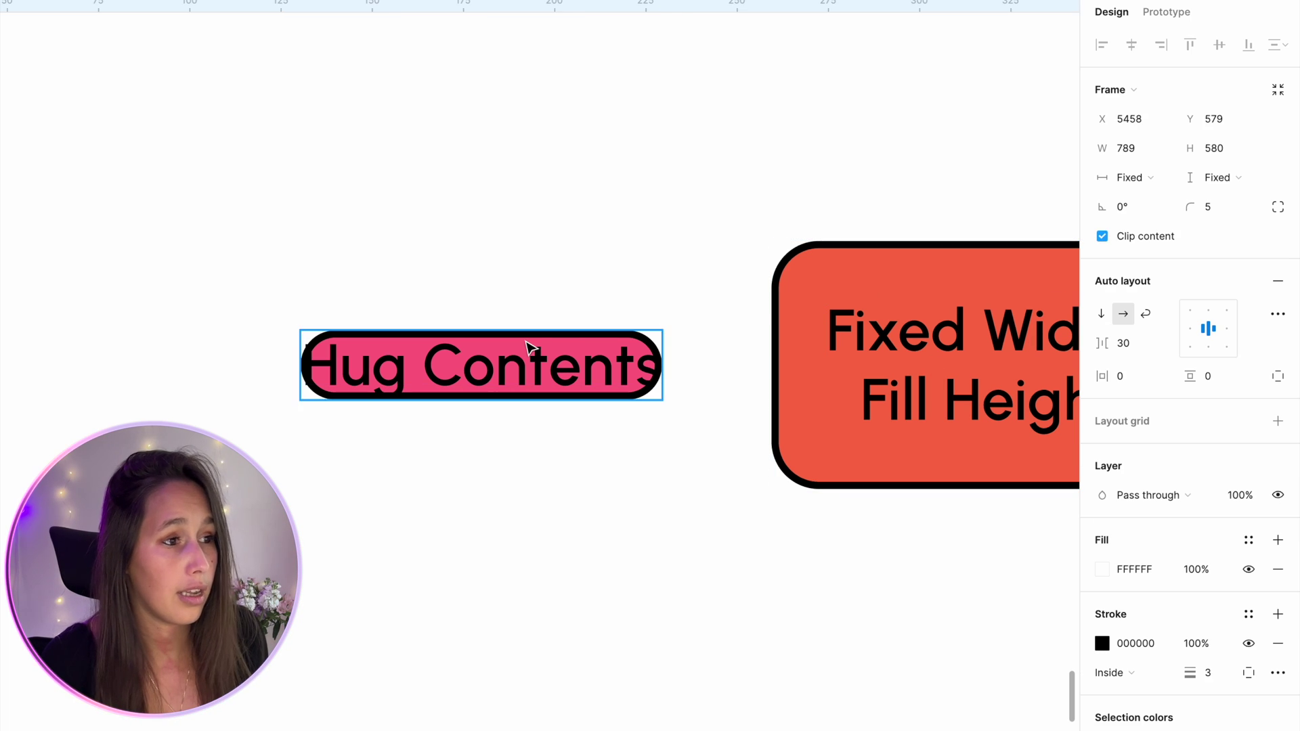
# Restore the inner padding of the pink Hug Contents button on all sides to match the neighbouring buttons
pyautogui.click(530, 347)
pyautogui.click(1138, 373)
pyautogui.write('16')
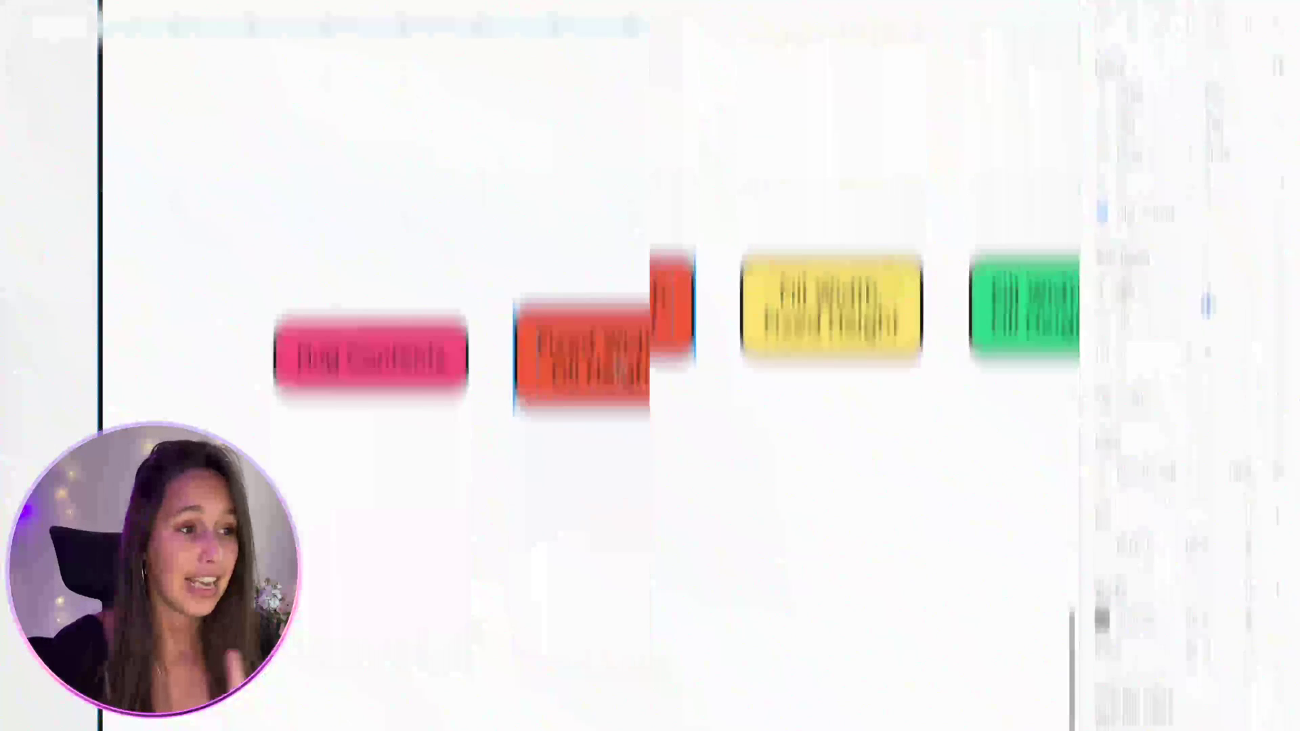
# Set the horizontal resizing of the red "Fixed Width, Fill Height" button to Fixed width
pyautogui.hscroll(4, 618, 342)
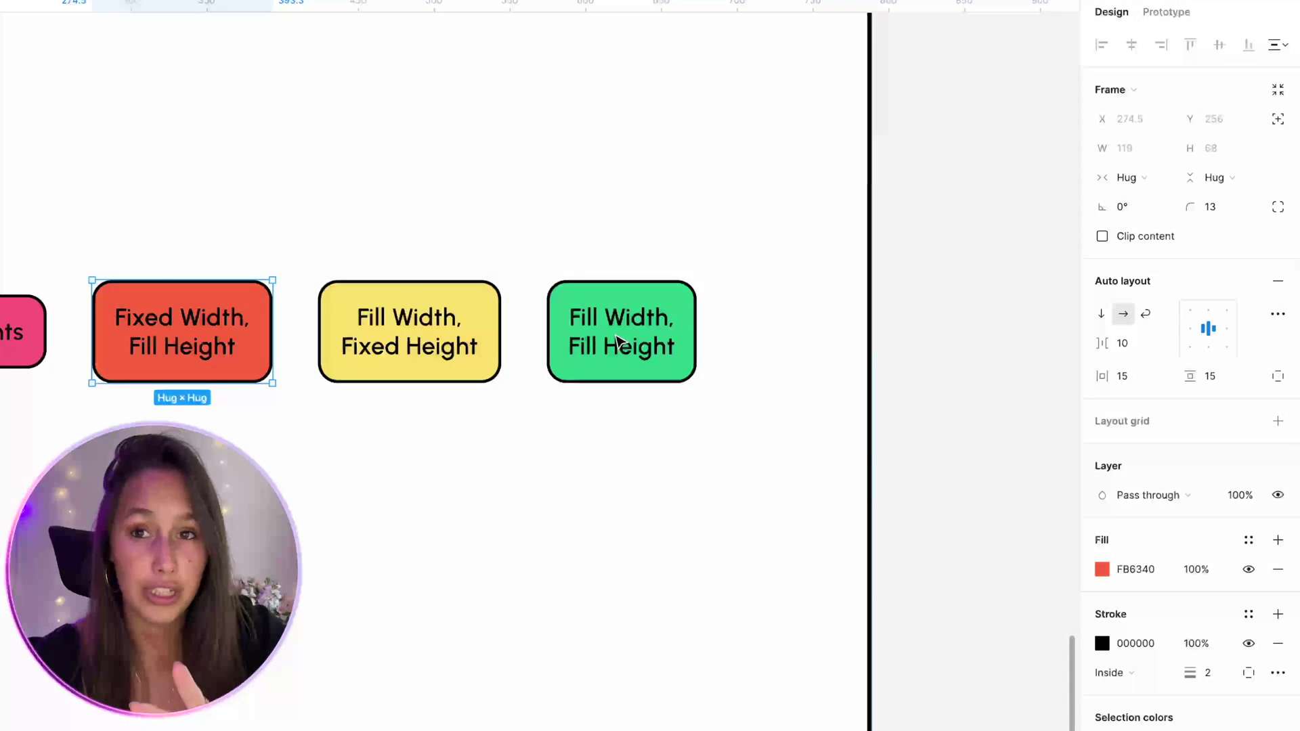
pyautogui.scroll(3, 551, 334)
pyautogui.hscroll(-1, 551, 334)
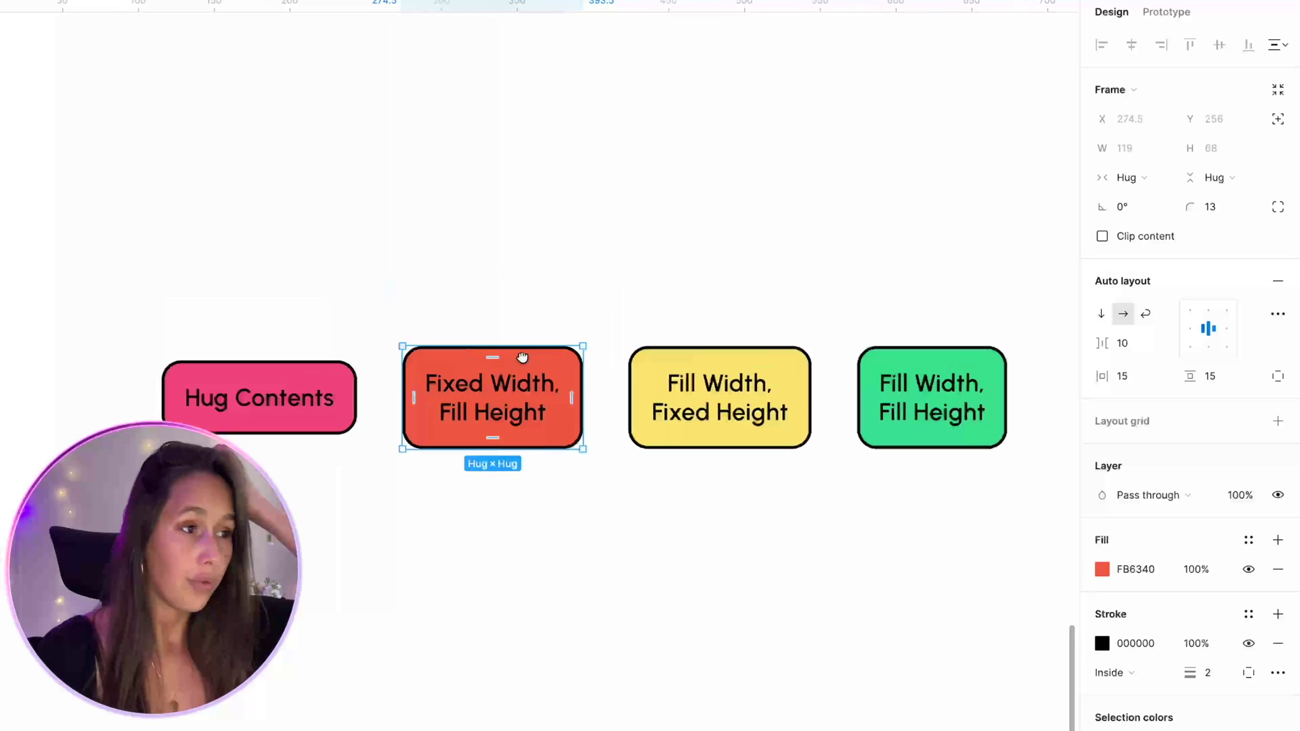
pyautogui.click(1144, 181)
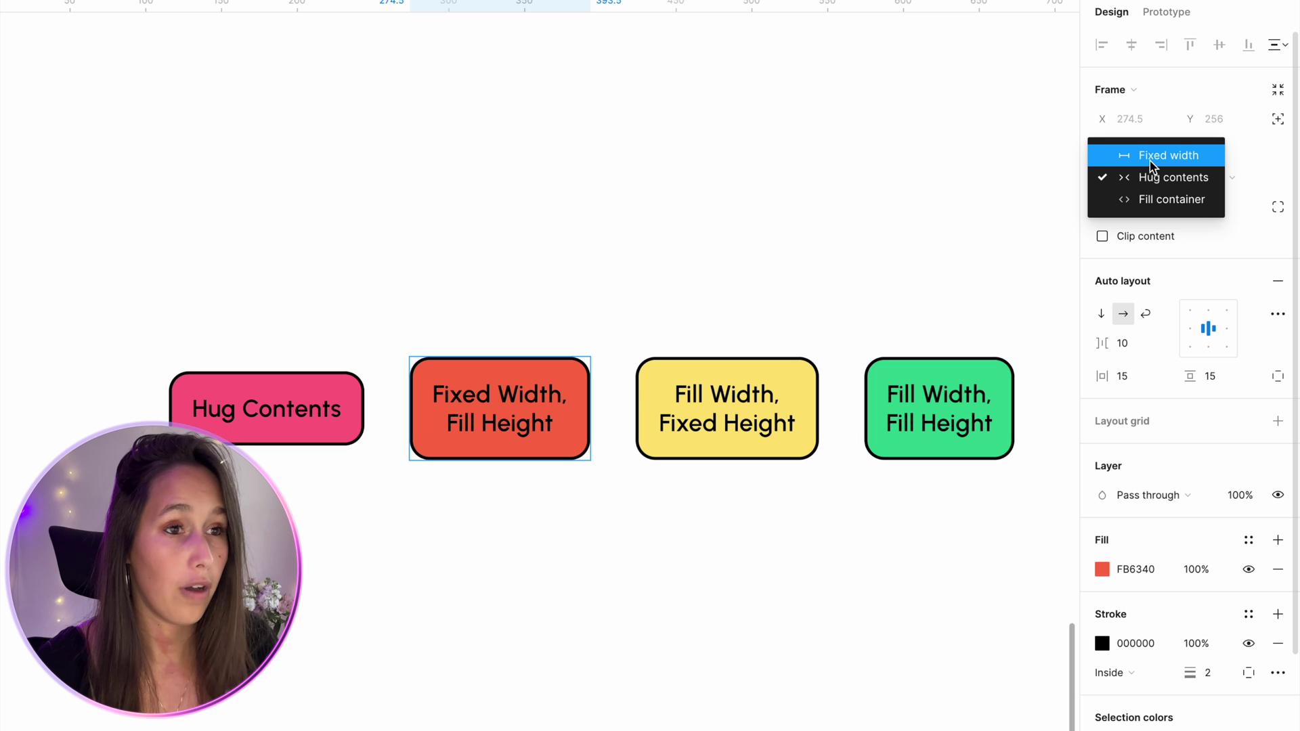
pyautogui.click(1151, 157)
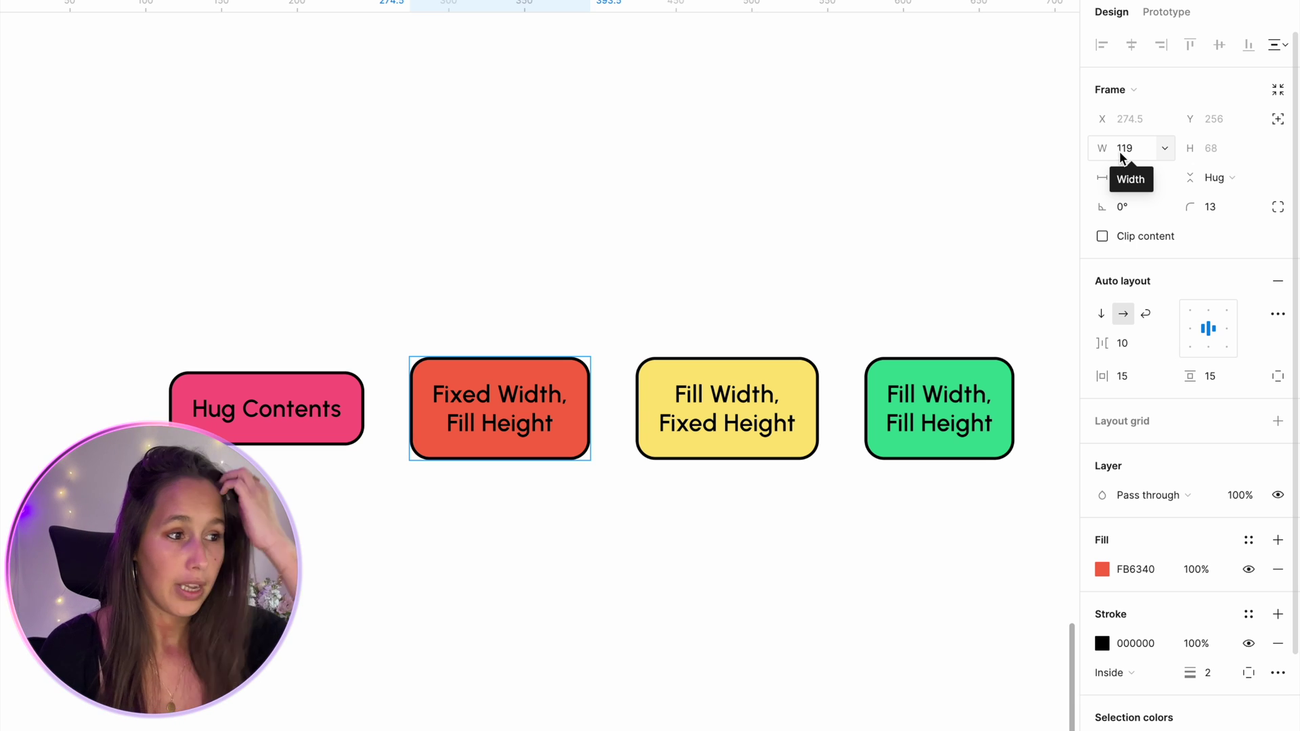
# Set the red button's vertical resizing to Fill container
pyautogui.scroll(-2, 528, 309)
pyautogui.hscroll(2, 522, 291)
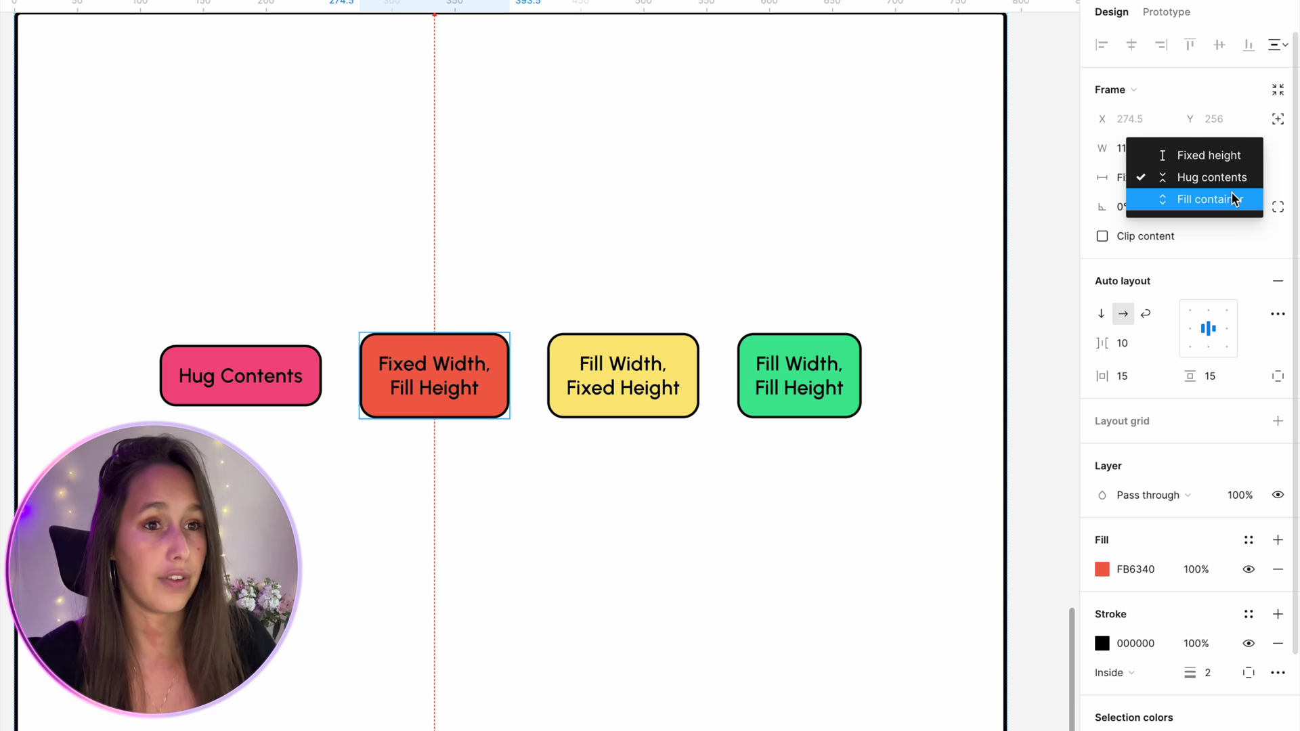
pyautogui.click(1231, 198)
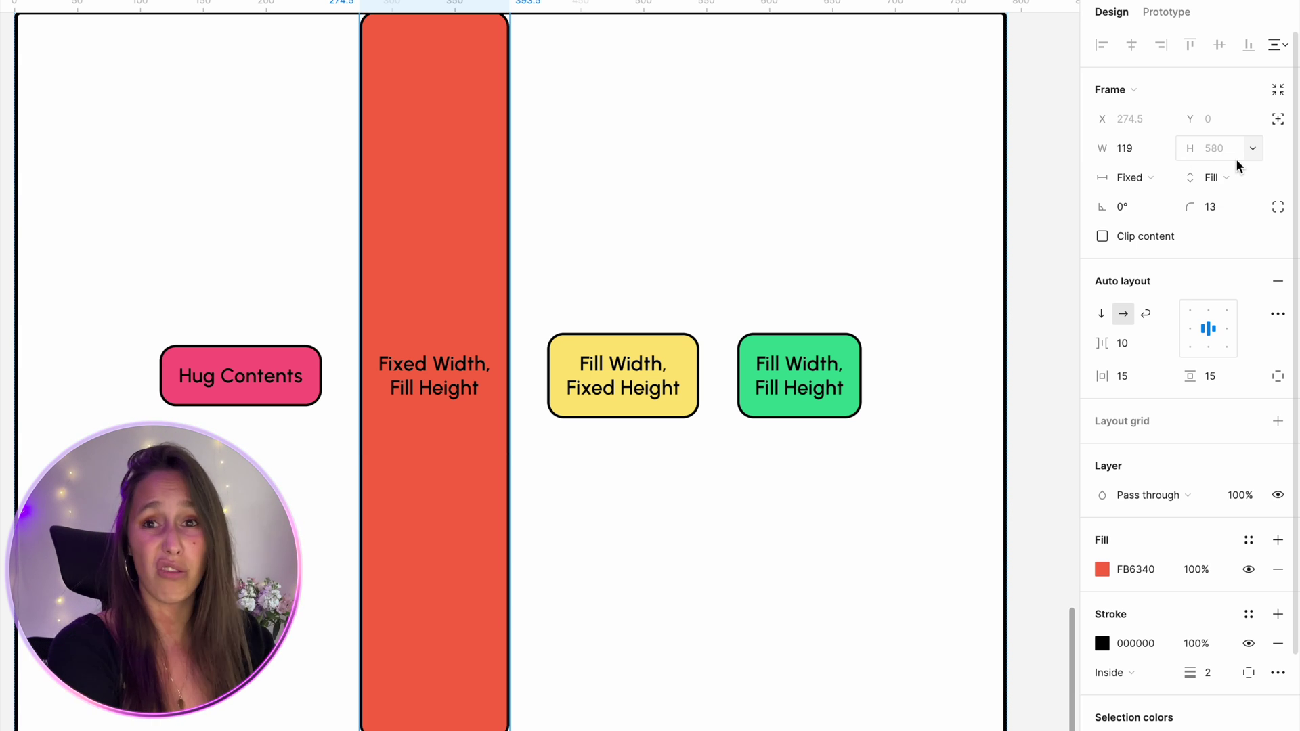
# Shrink the Autolayout Container from its upper edge to about 395 high, and bring it back up to about 556
pyautogui.scroll(-2, 827, 130)
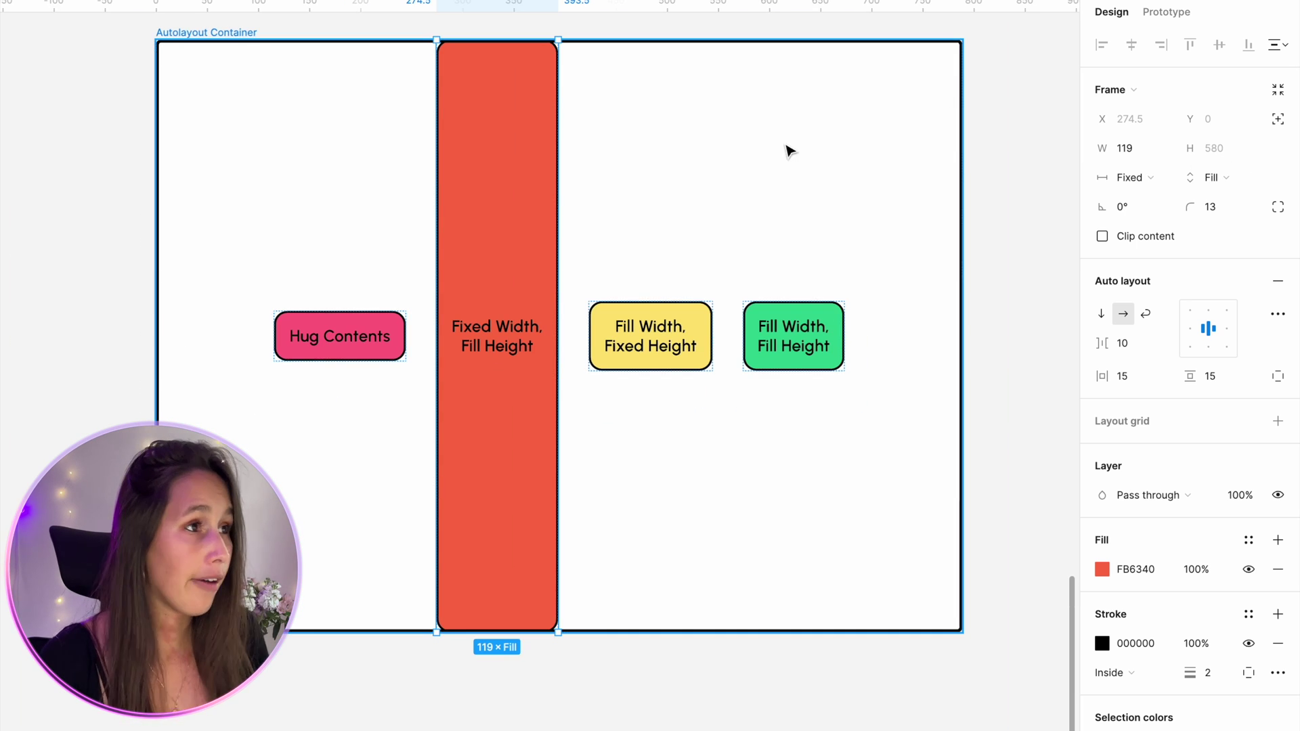
pyautogui.click(824, 162)
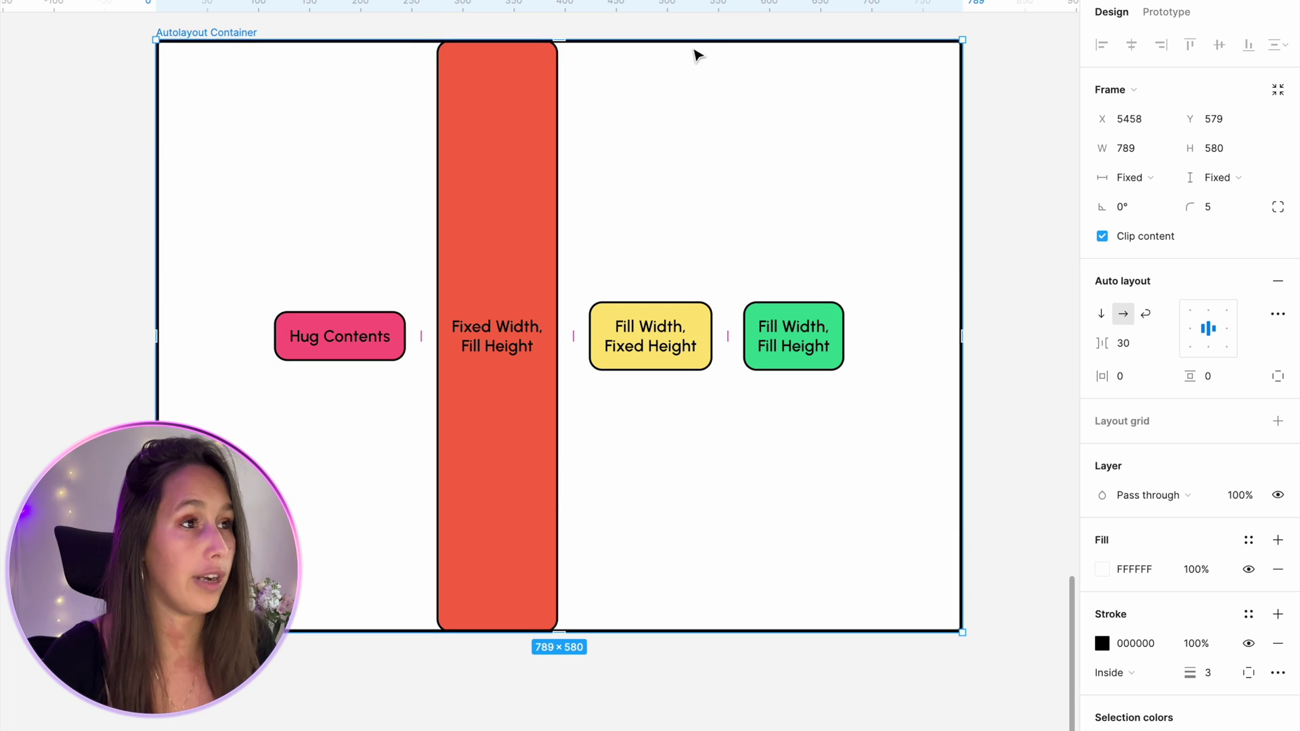
pyautogui.moveTo(696, 41); pyautogui.dragTo(695, 229)
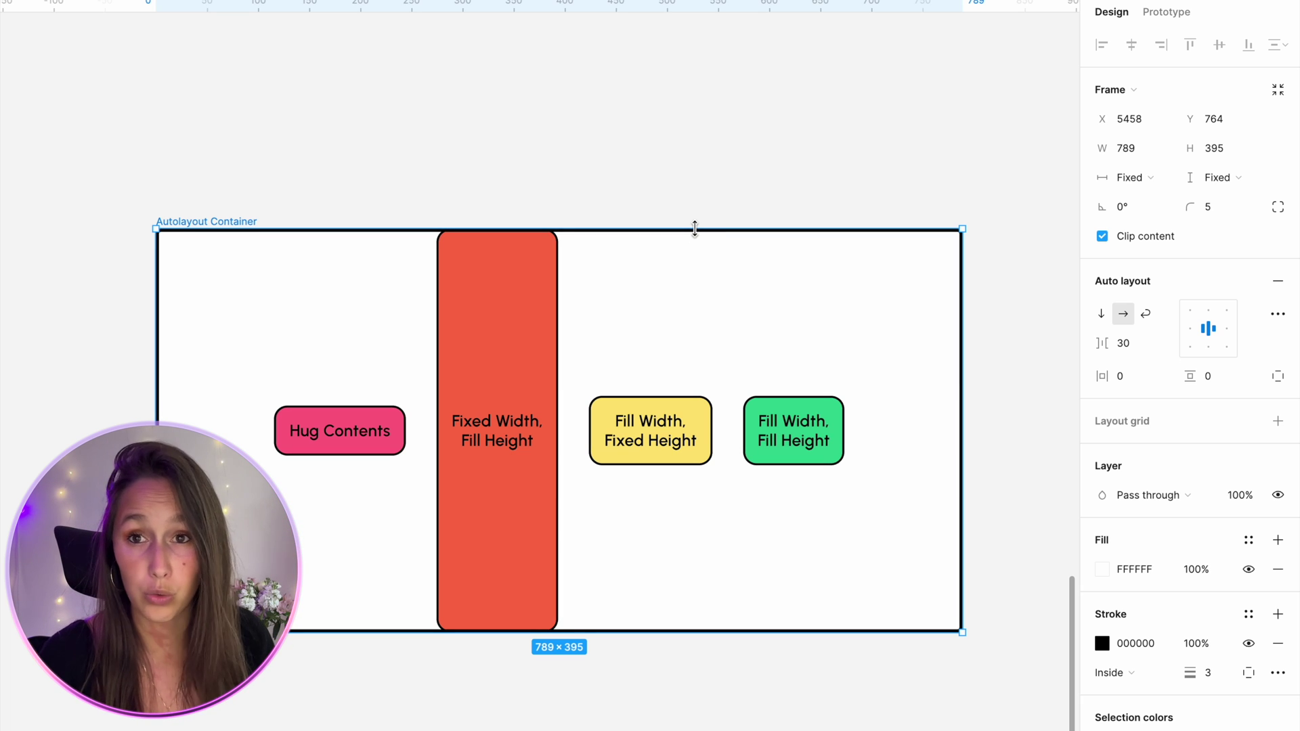
pyautogui.hotkey('ctrl', 'z')
# Set the vertical resizing of the yellow "Fill Width, Fixed Height" button to Fixed height
pyautogui.click(688, 328)
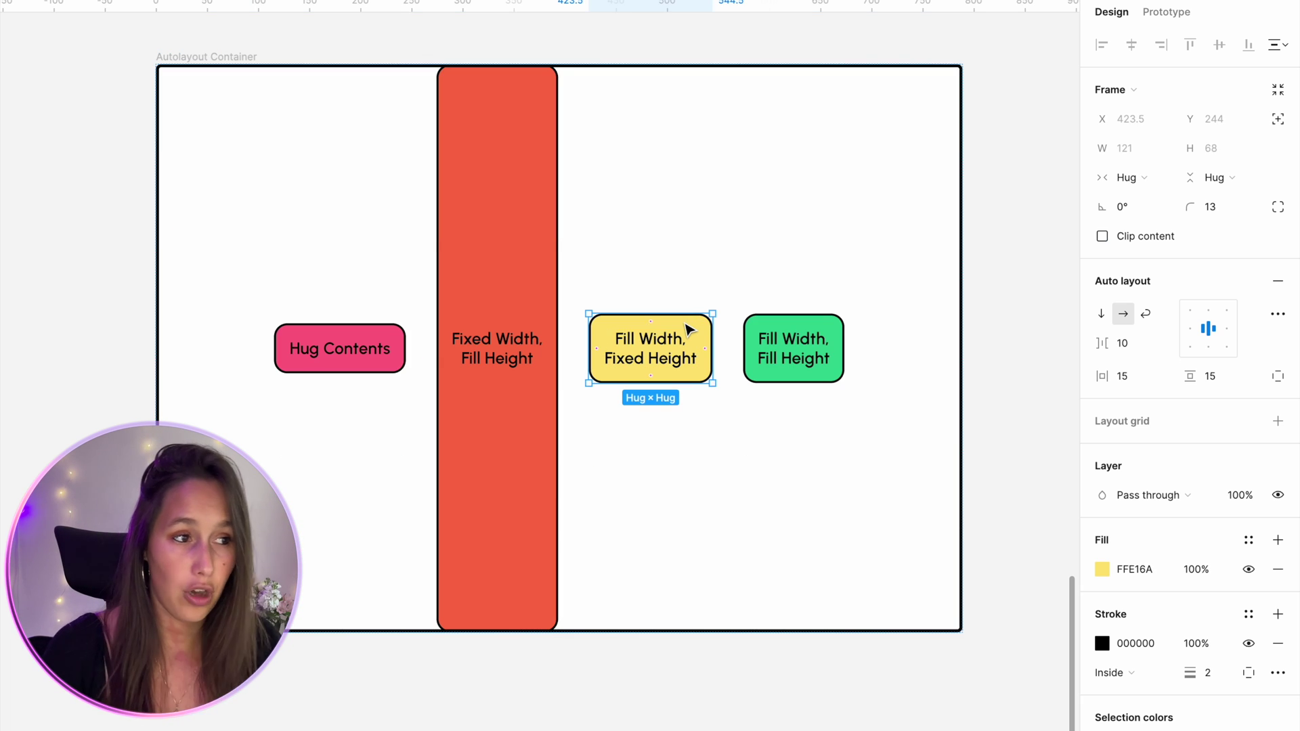
pyautogui.click(1157, 181)
pyautogui.click(1254, 176)
pyautogui.click(1253, 174)
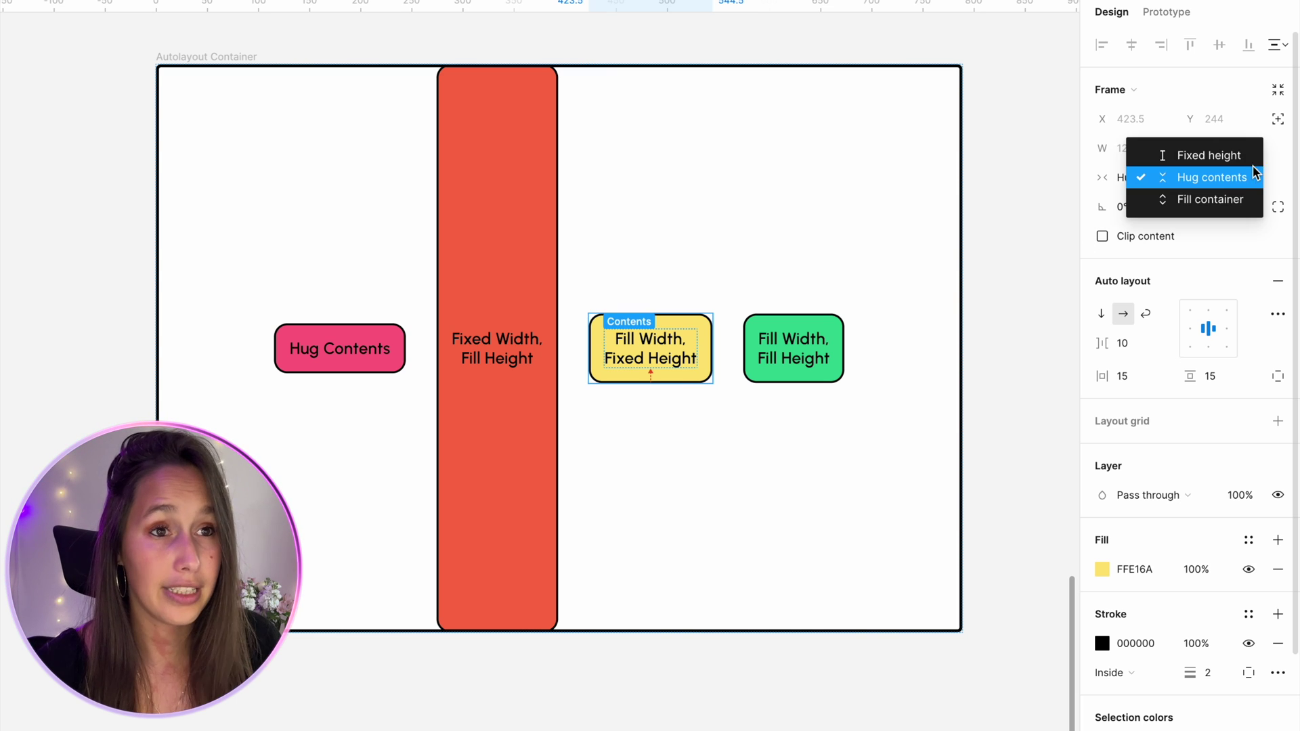
pyautogui.click(1253, 158)
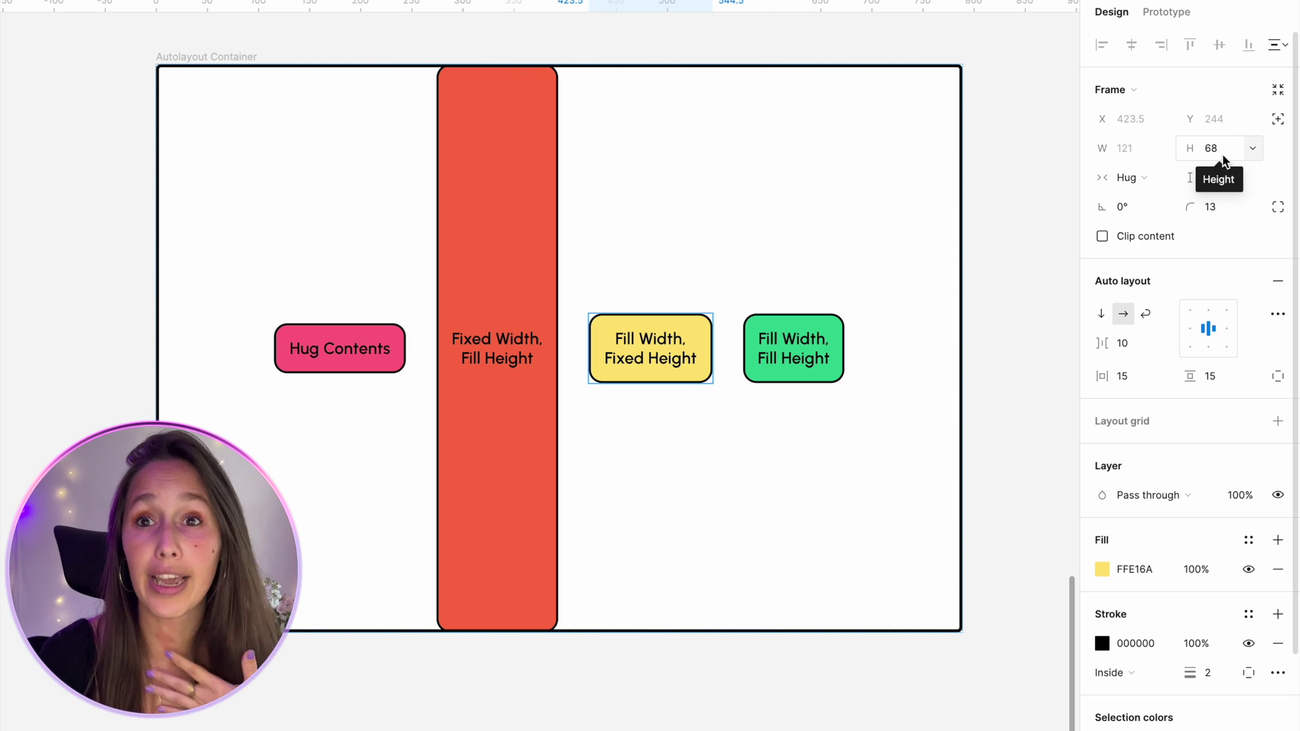
# Set the yellow button's horizontal resizing to Fill container, check the Autolayout Container's horizontal gap between items, and reselect the yellow button
pyautogui.click(1158, 181)
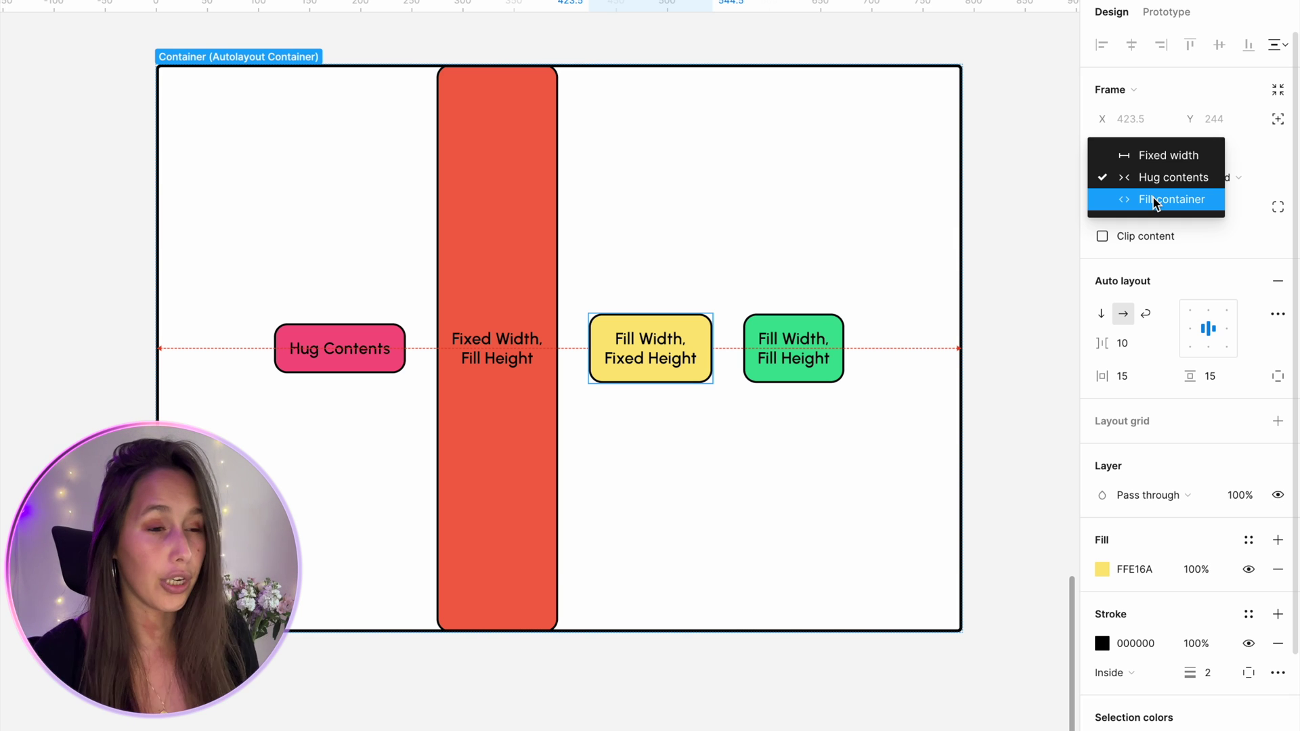
pyautogui.click(1155, 201)
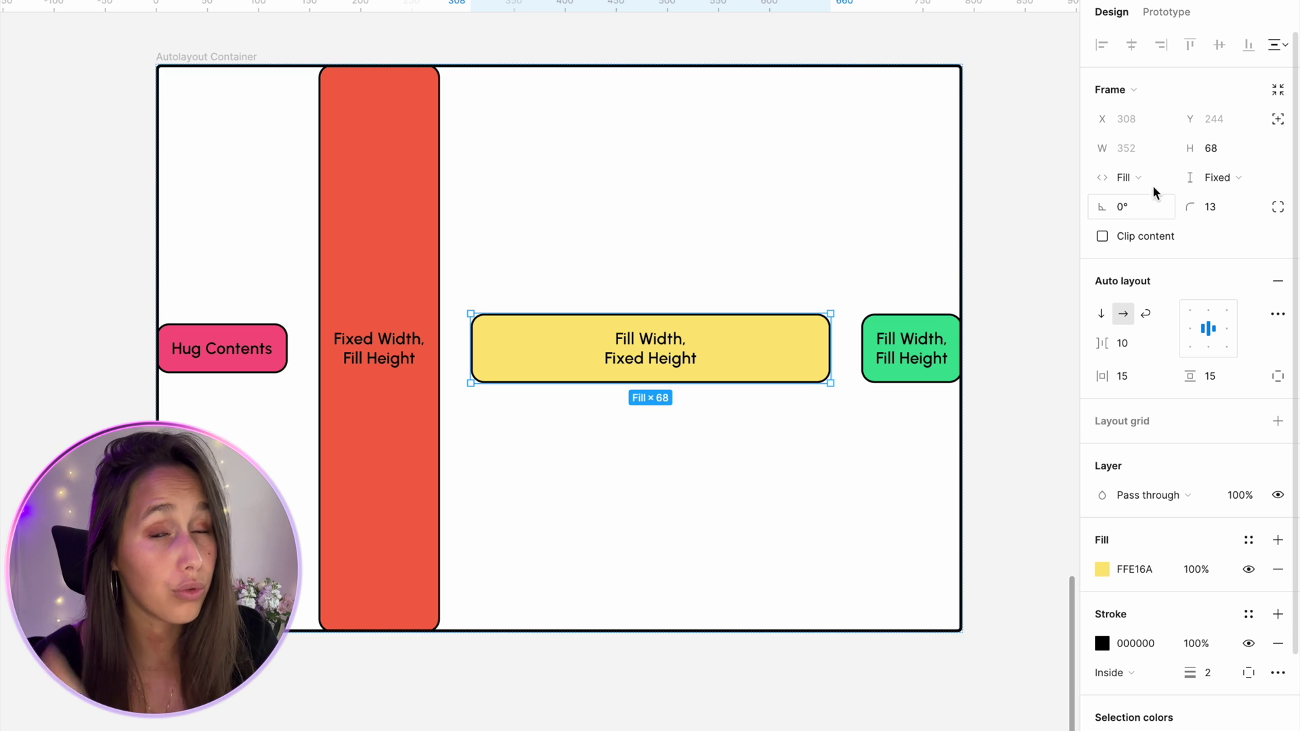
pyautogui.click(868, 67)
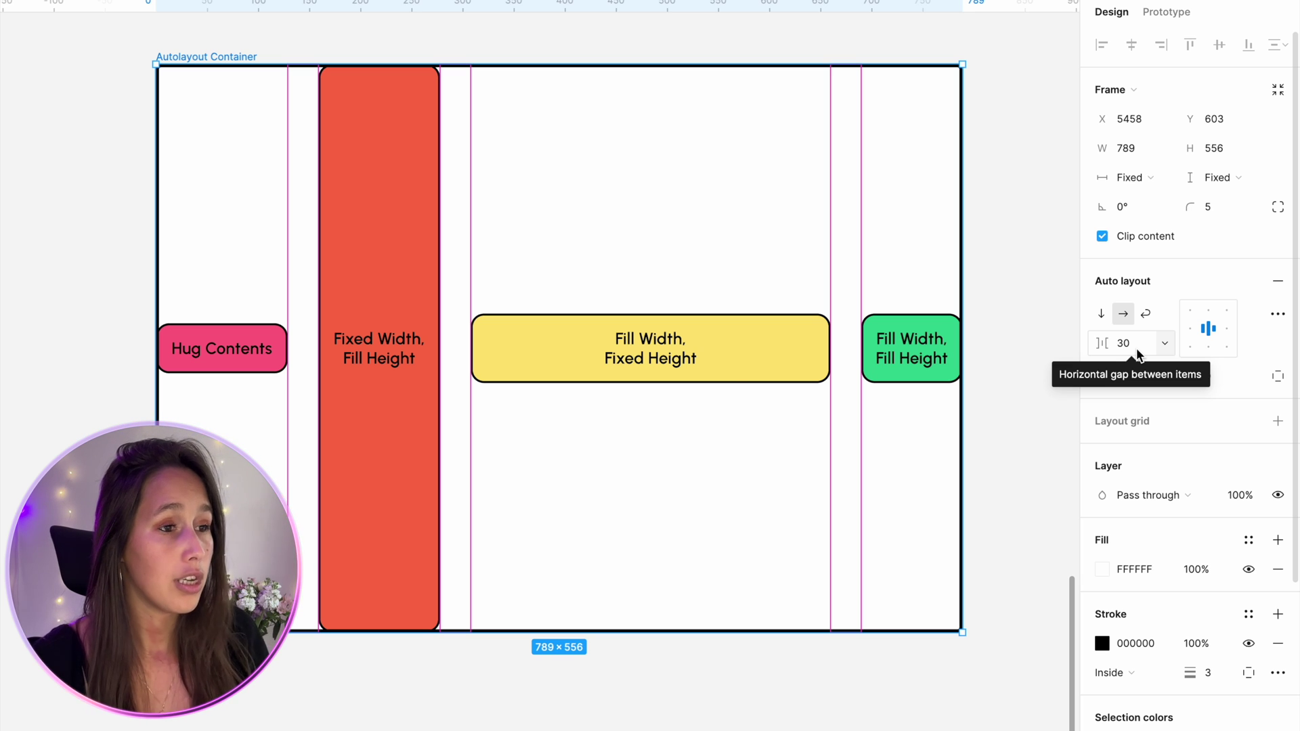
pyautogui.click(737, 374)
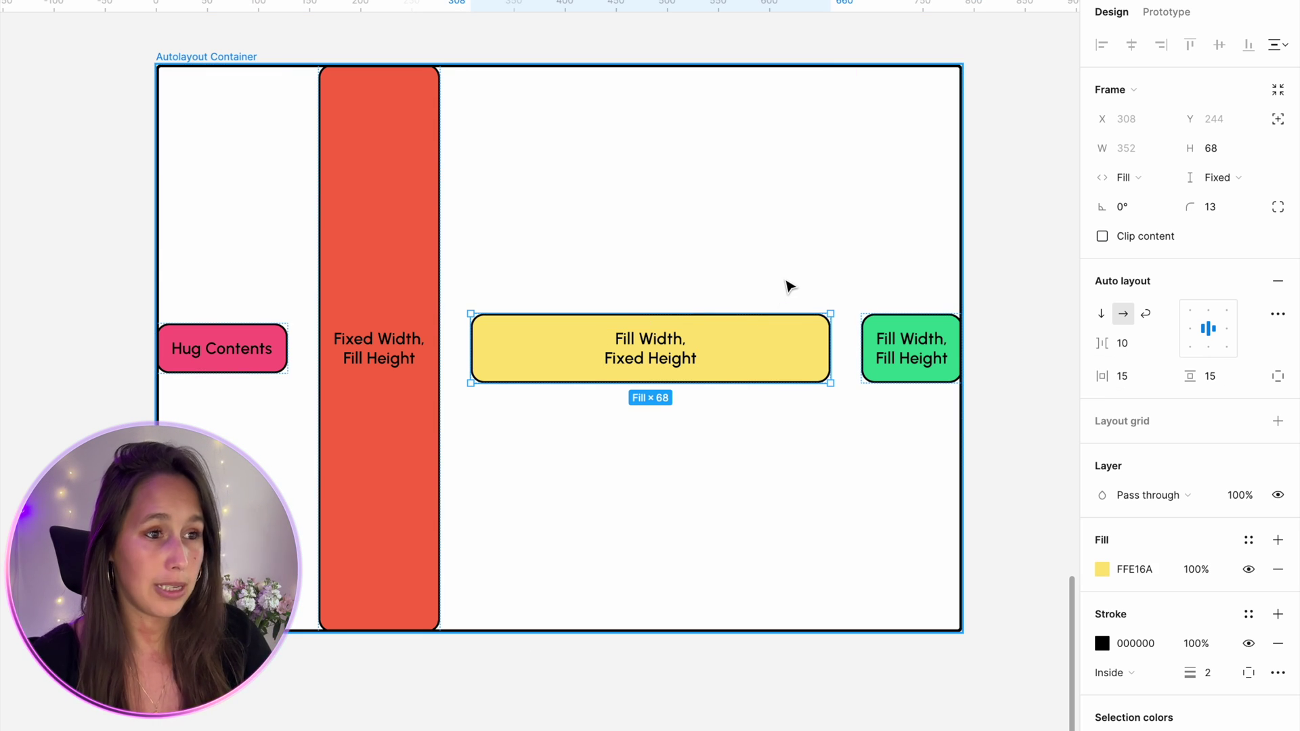